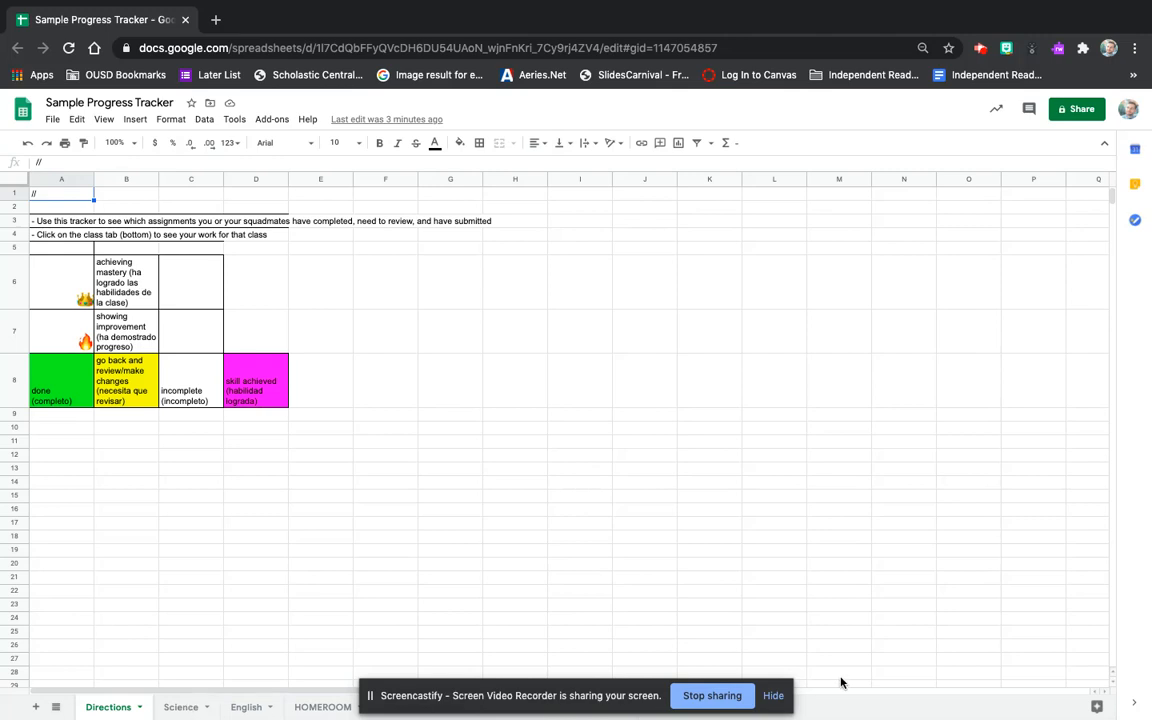
Browse the Science, English, HOMEROOM and Squad challenge! sheets, then return to Directions.
click(773, 695)
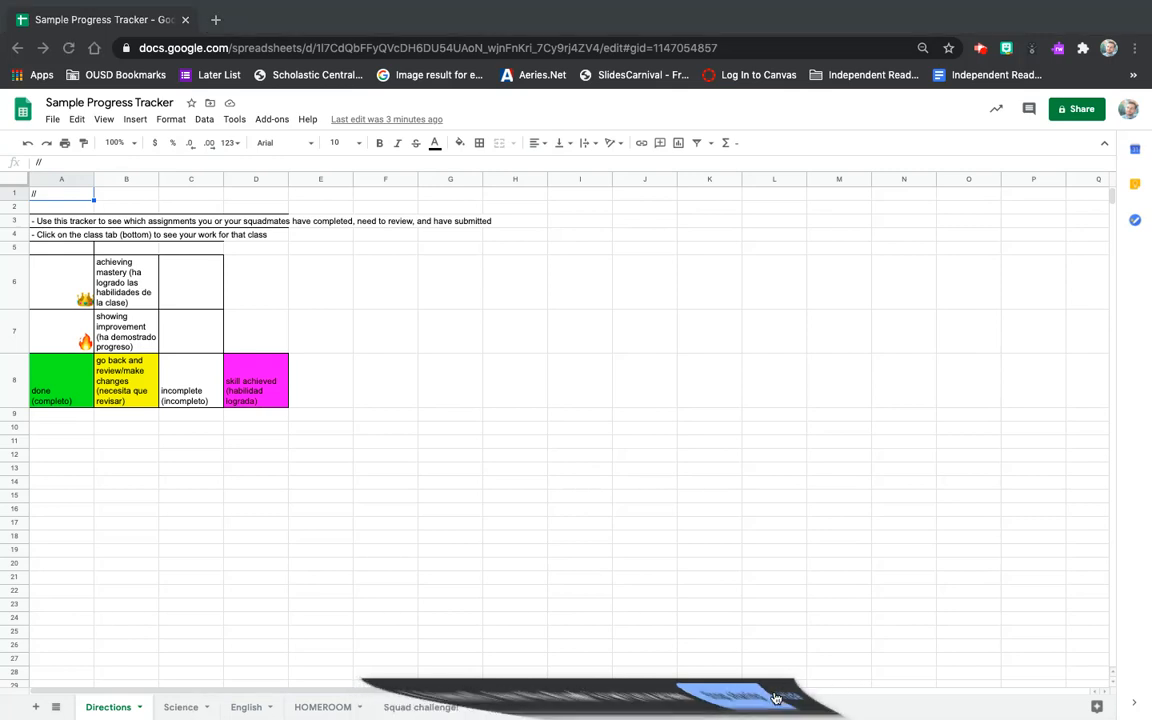
click(180, 708)
click(180, 708)
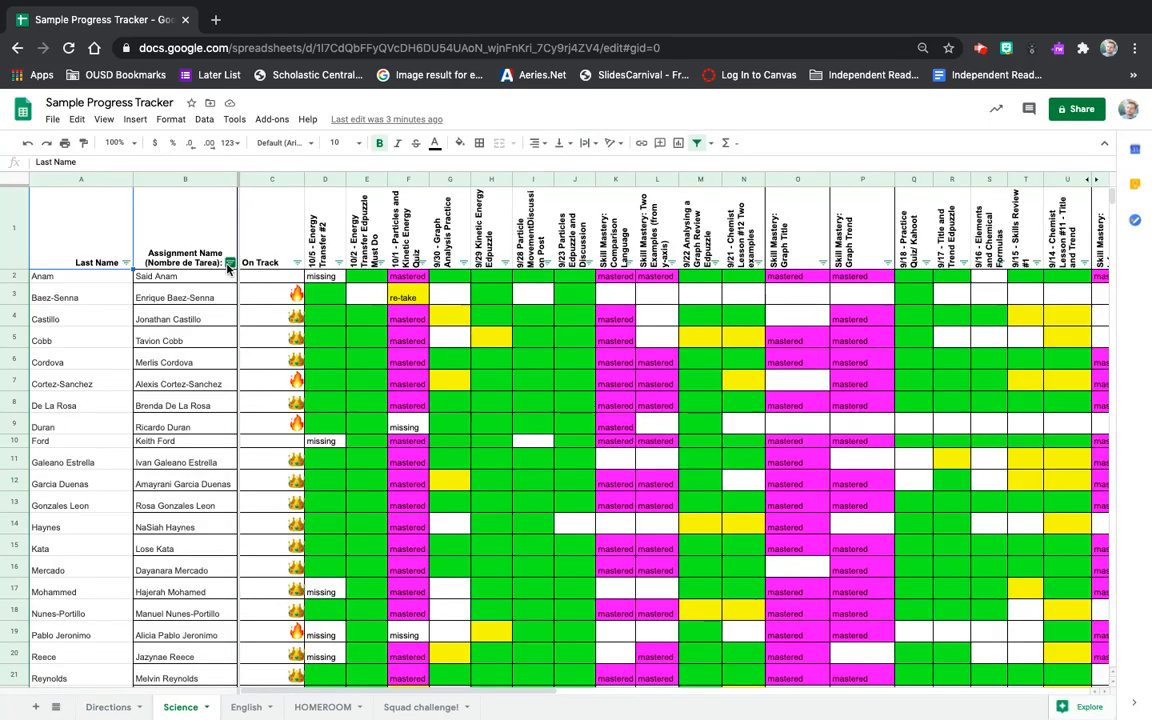
click(327, 281)
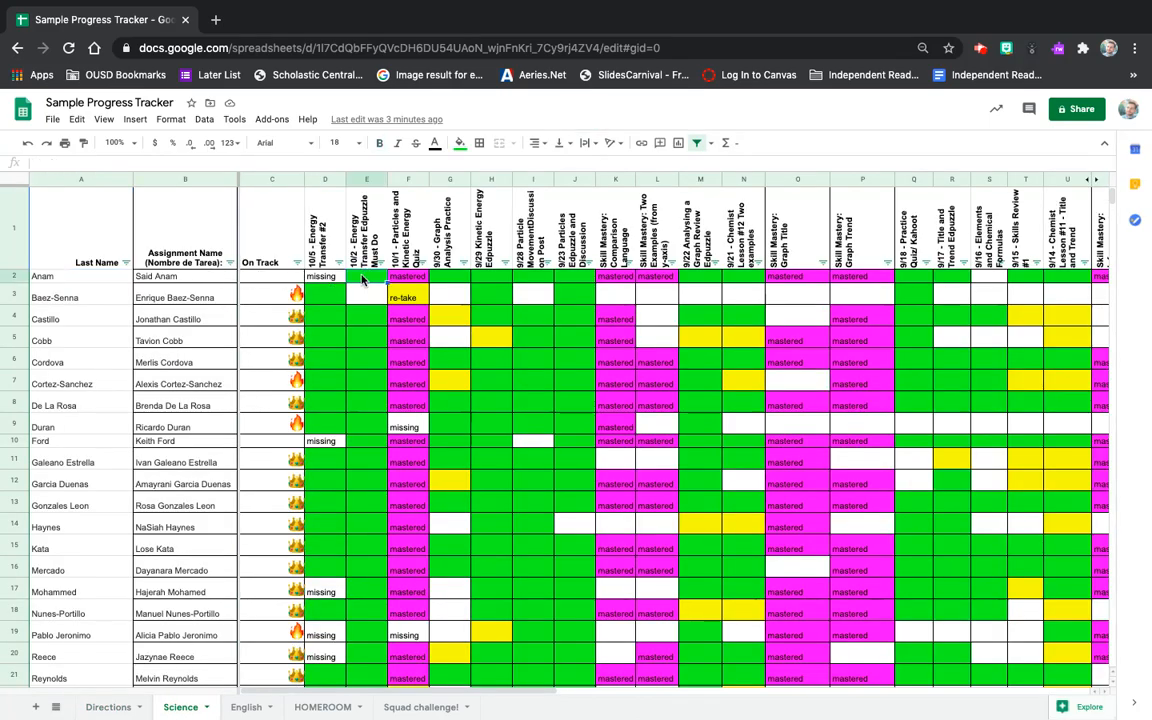
click(454, 280)
key(Right)
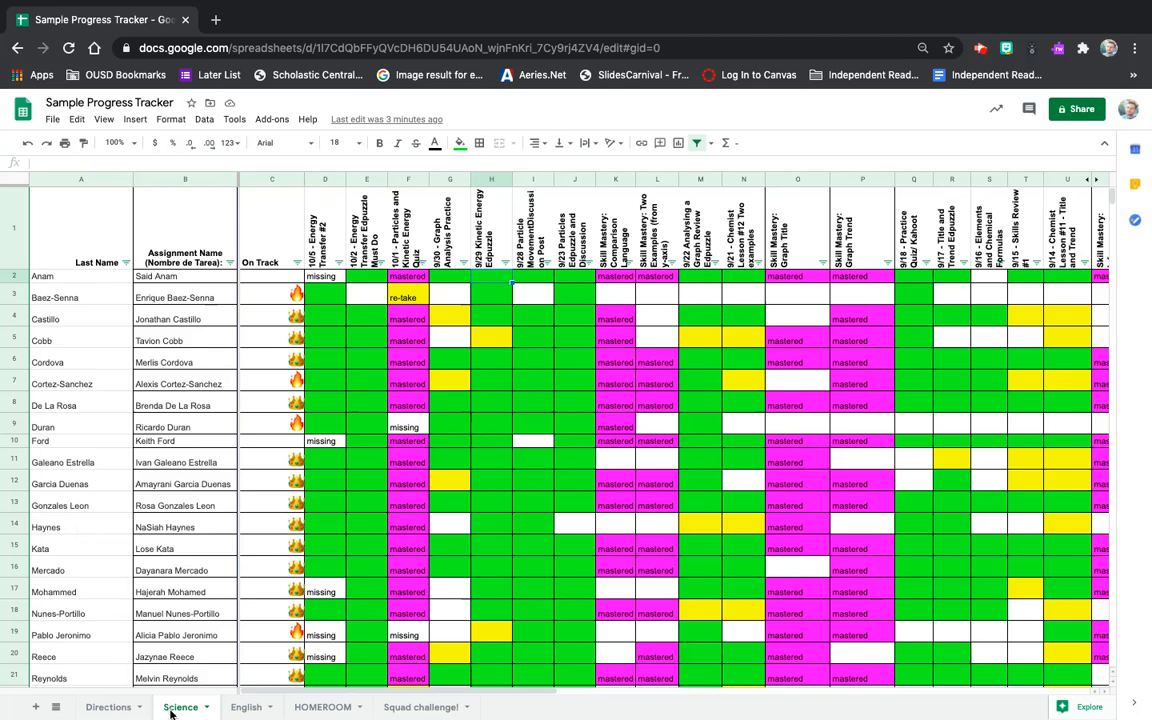
click(247, 708)
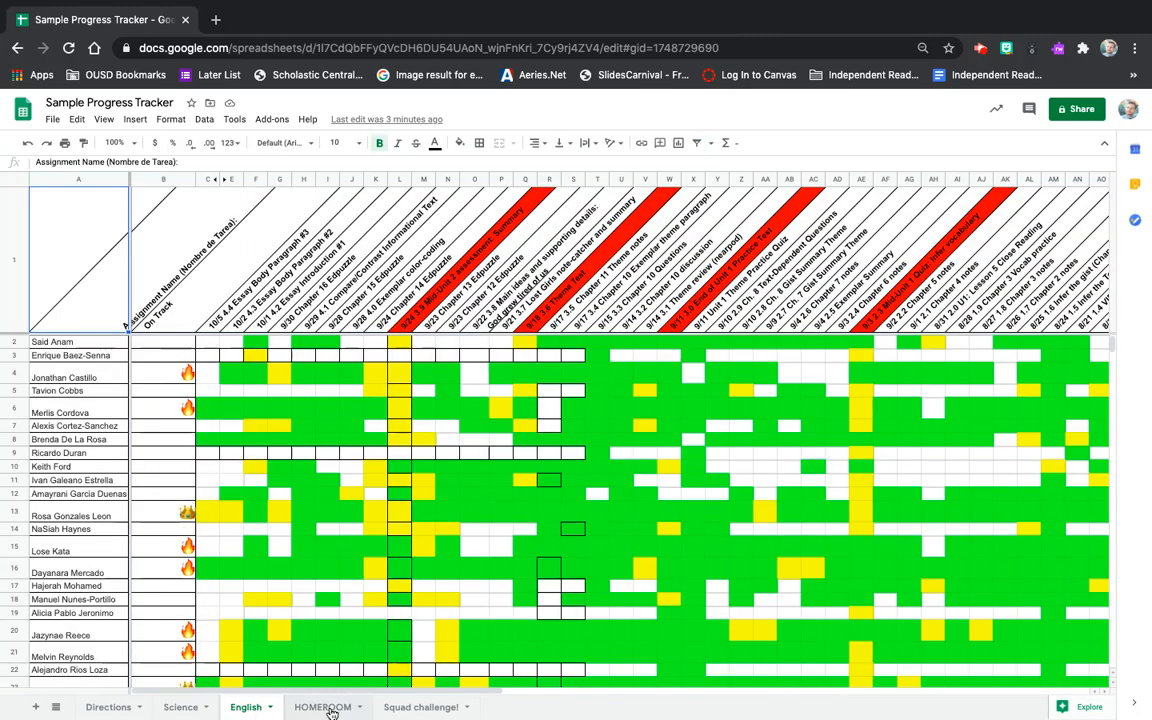
click(330, 708)
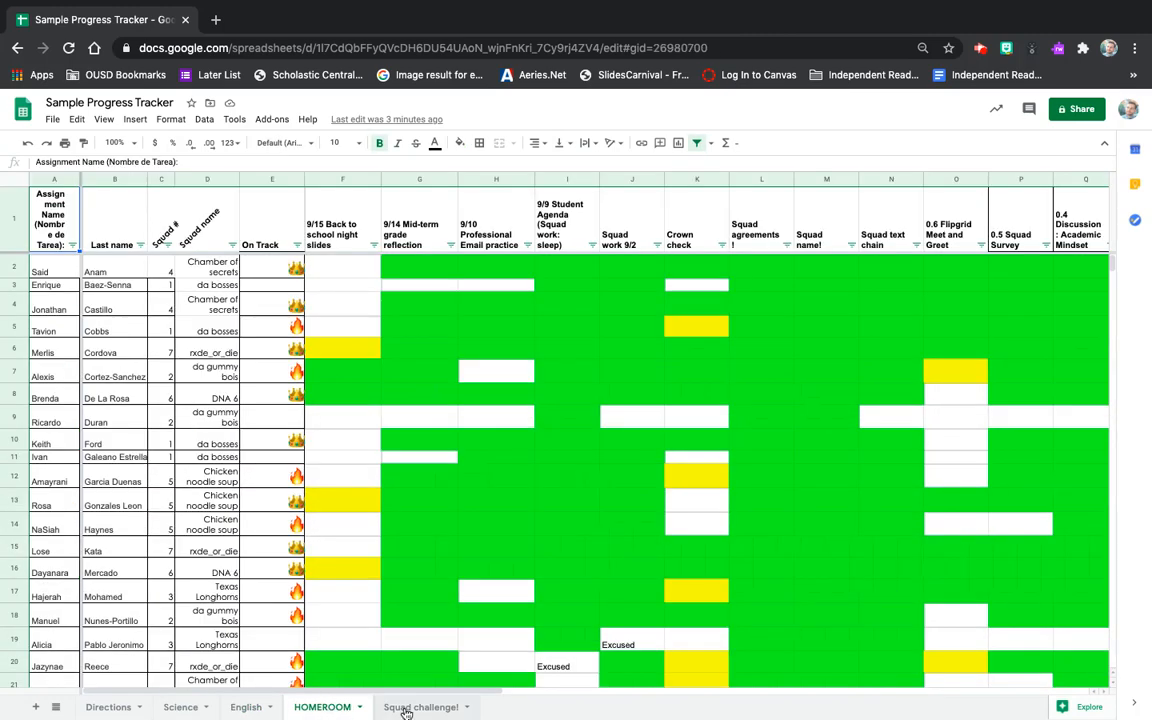
click(406, 708)
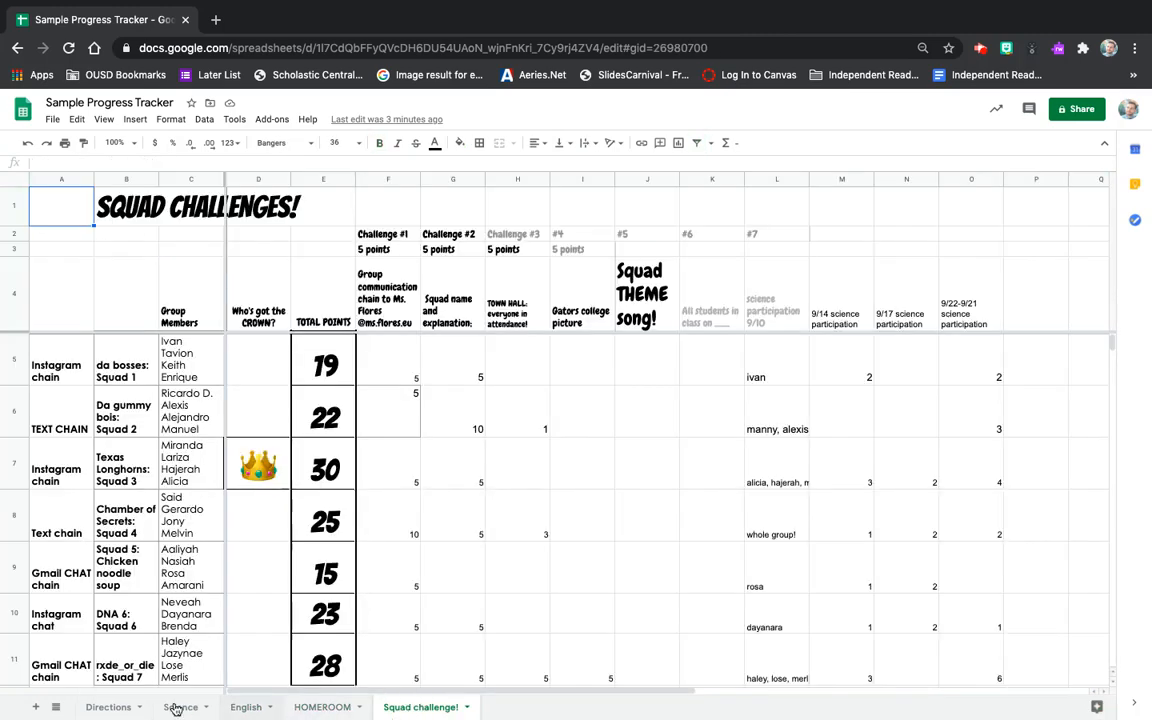
click(100, 708)
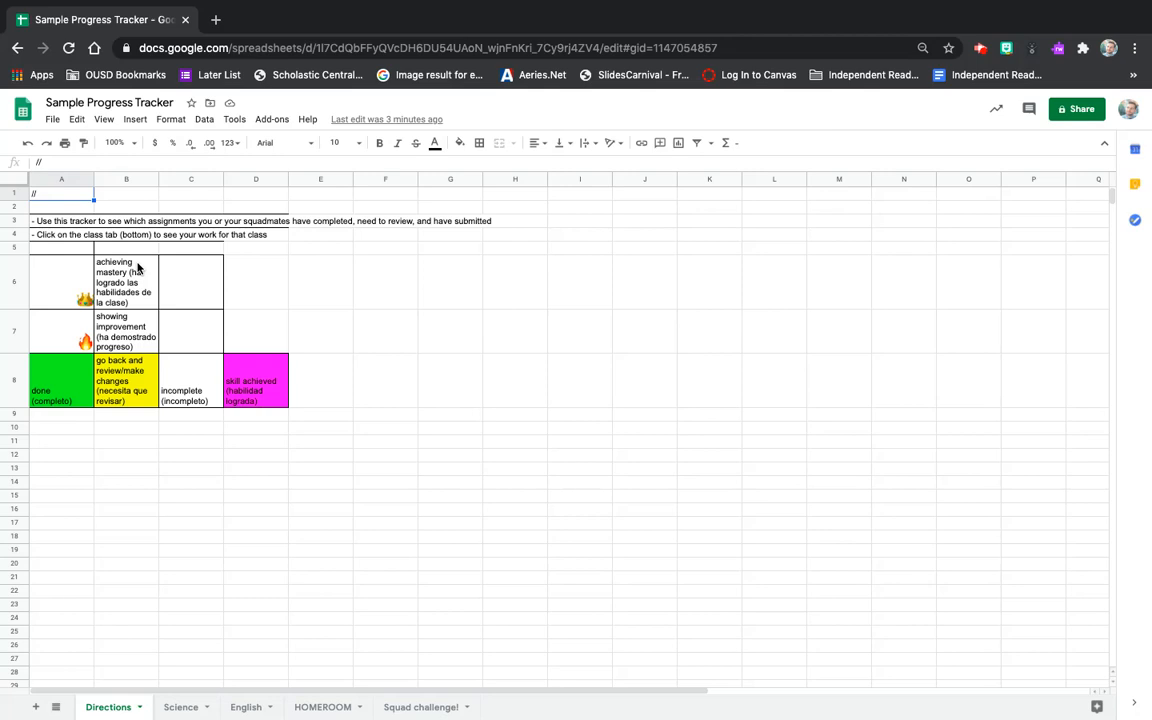
Open the Protected sheets and ranges panel from the Data menu.
click(138, 121)
mouse_move(205, 119)
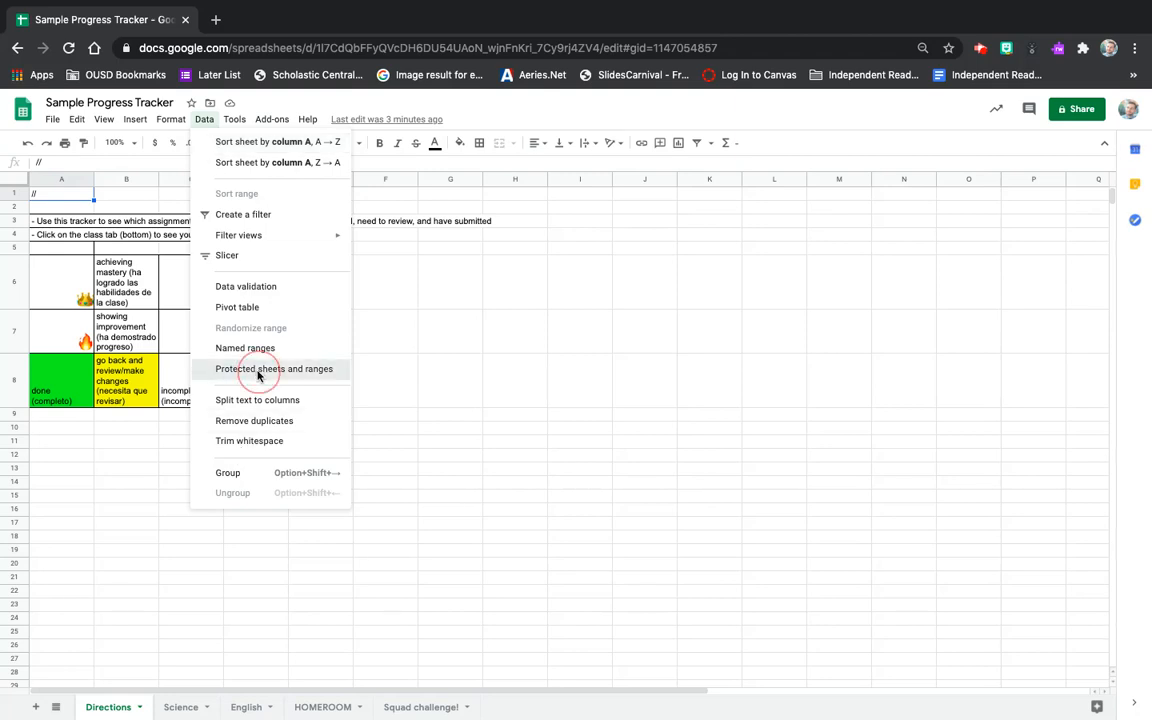
click(292, 372)
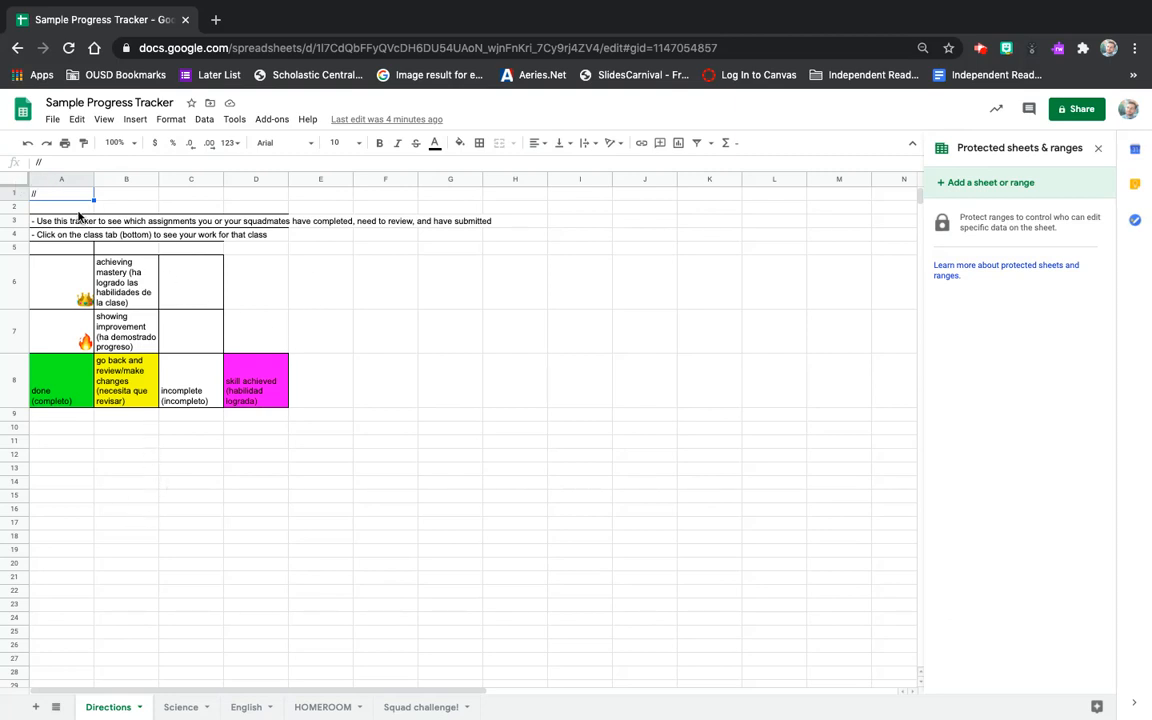
Protect the whole Directions sheet as range 1:1000, editable only by you.
click(12, 180)
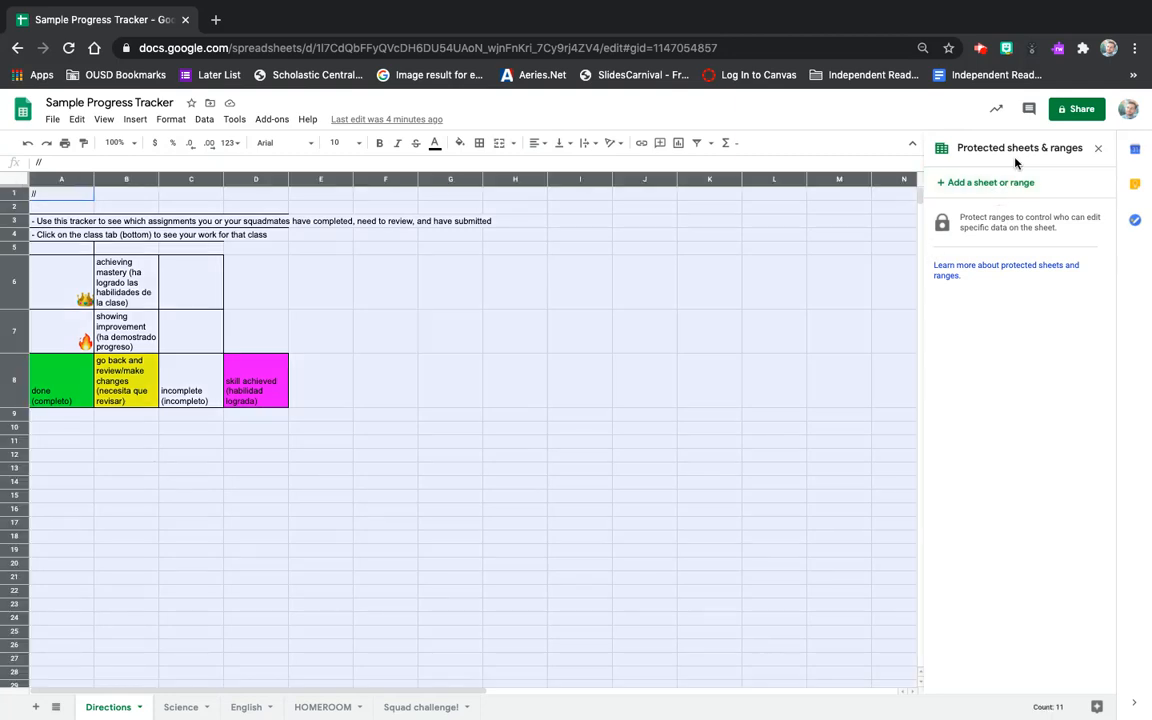
click(971, 186)
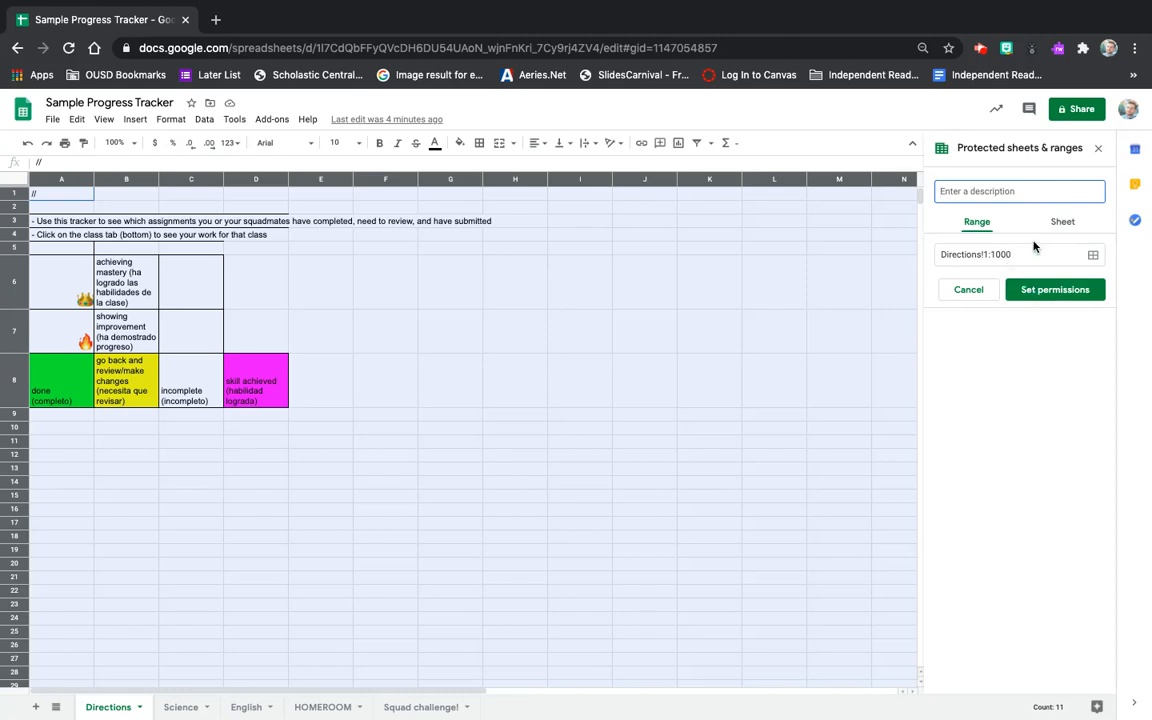
click(1048, 296)
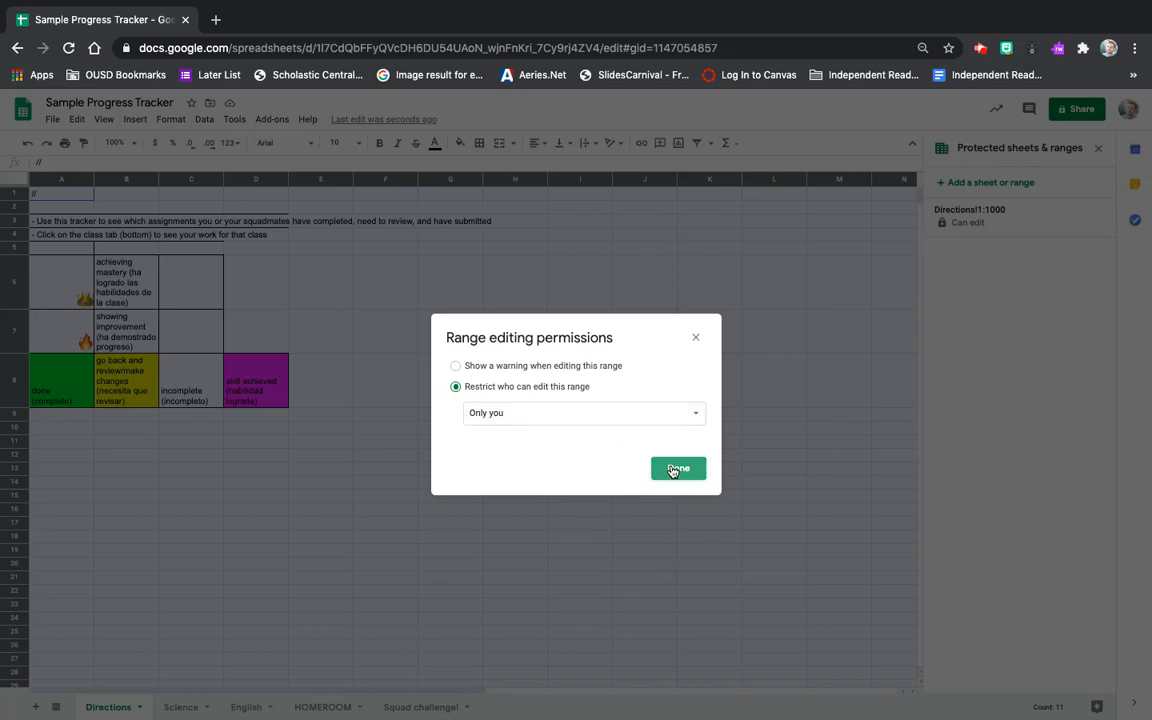
click(677, 468)
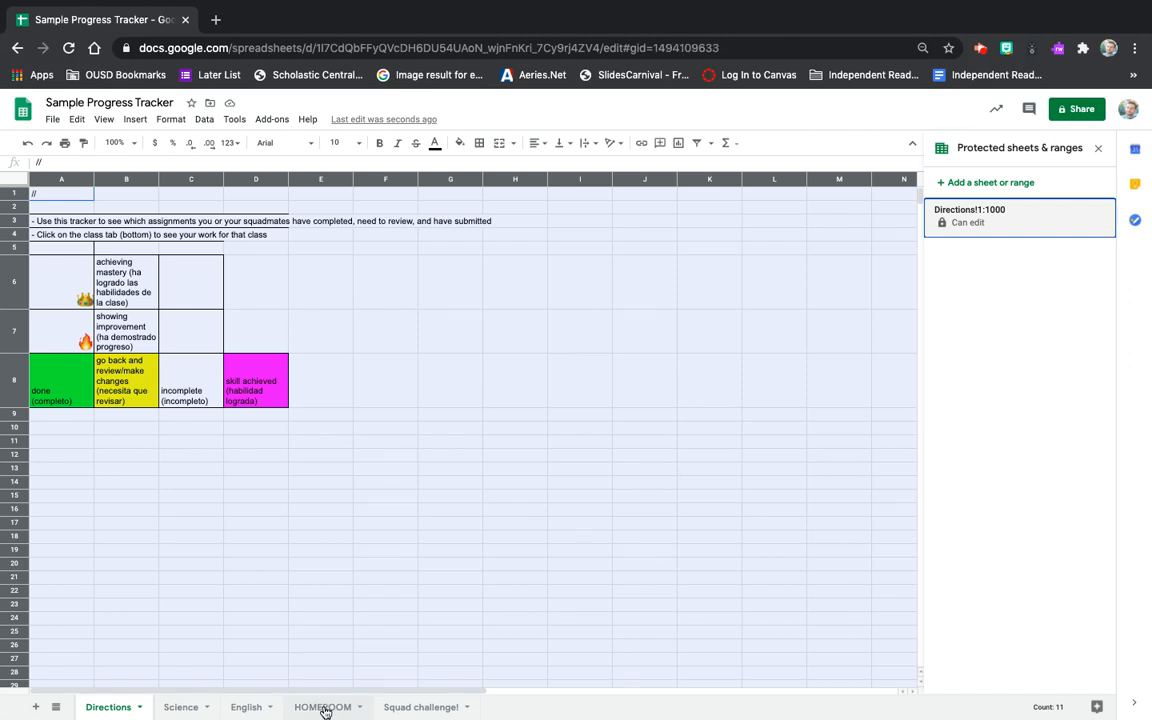
Select the entire English sheet and add it as protected range English!1:1001.
click(324, 708)
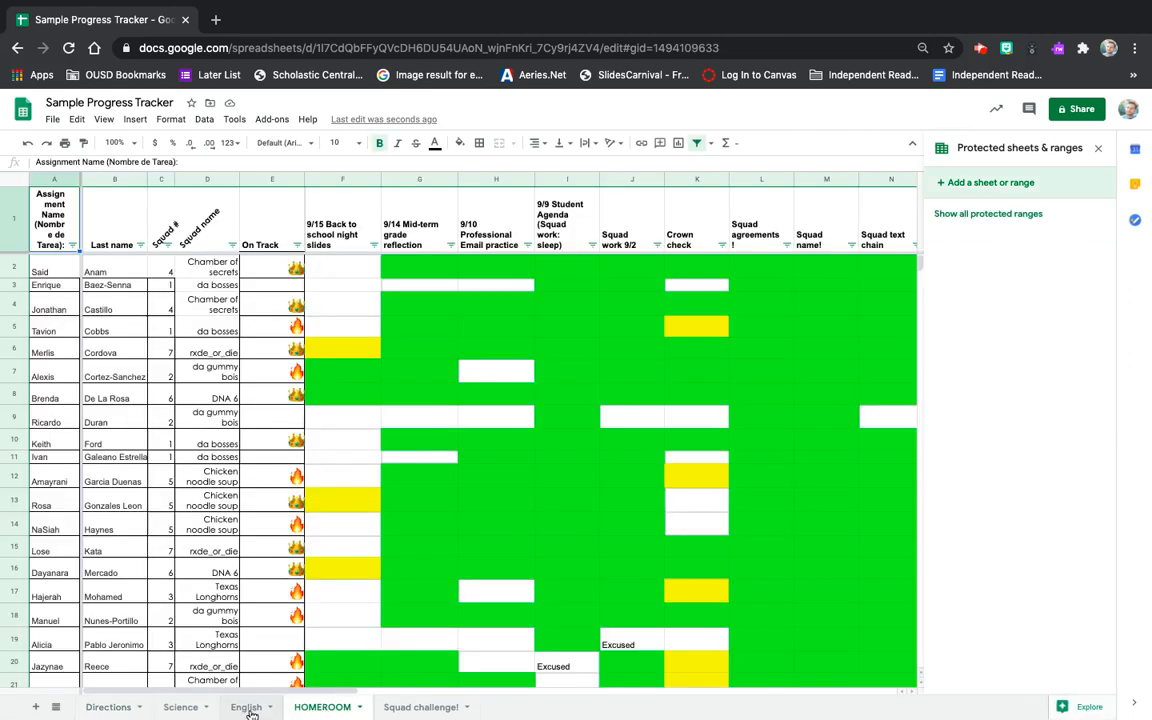
click(190, 710)
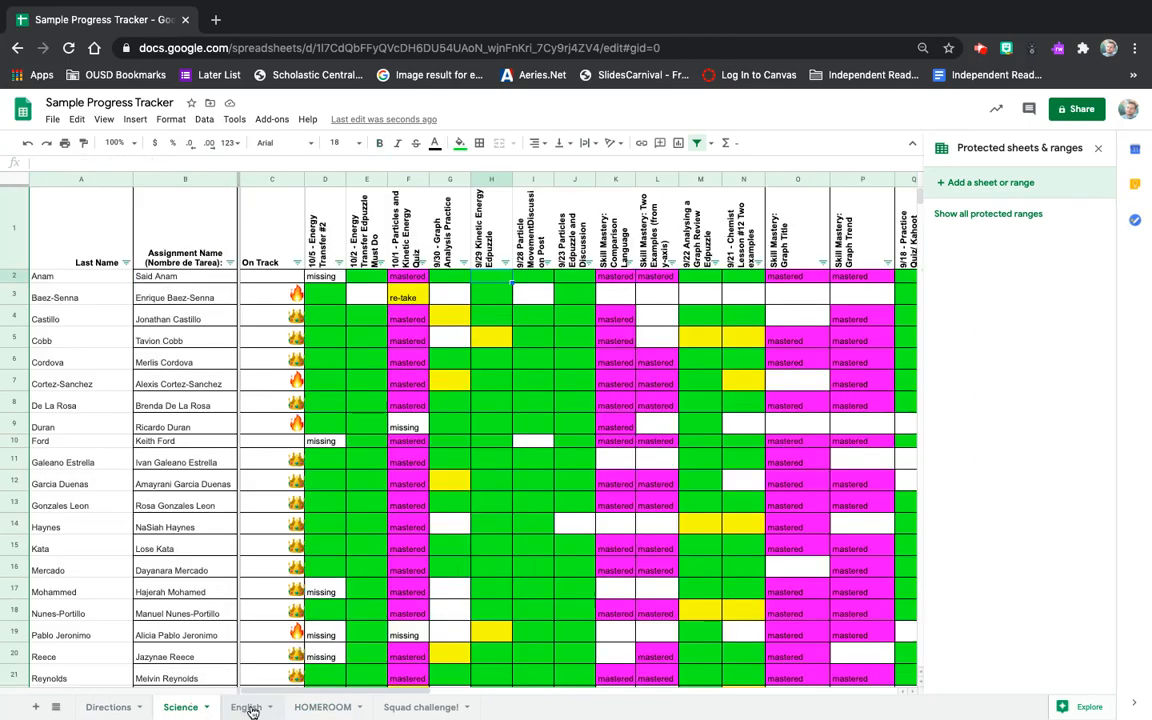
click(250, 709)
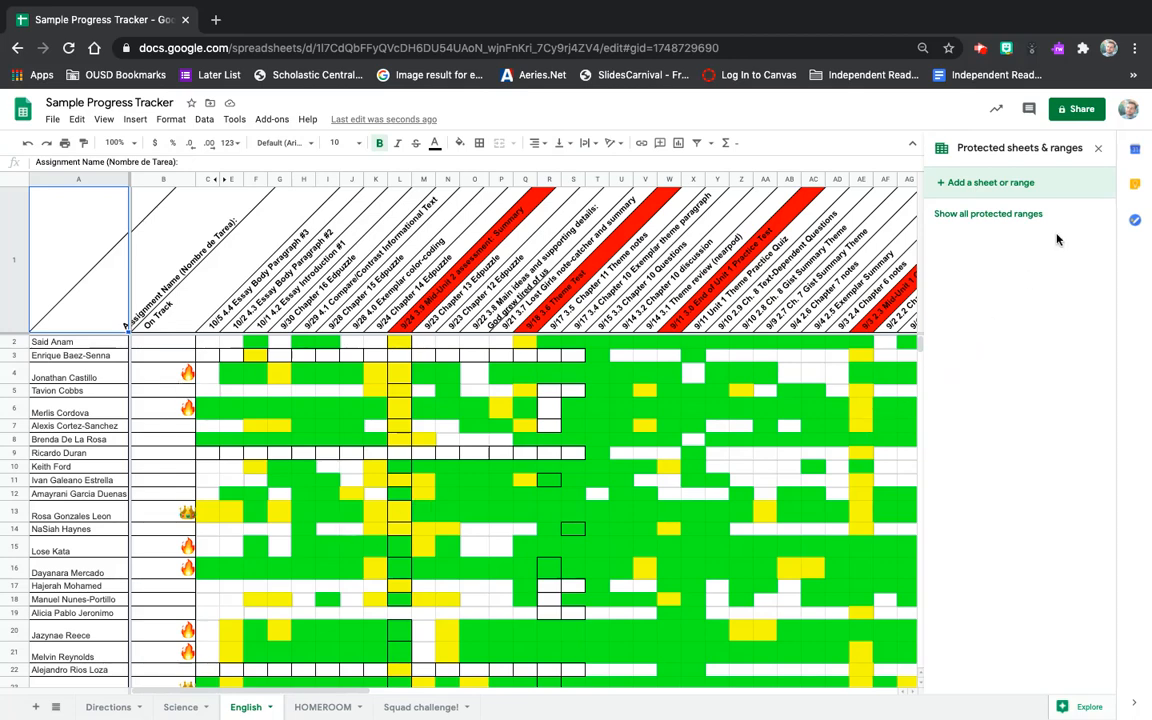
click(16, 183)
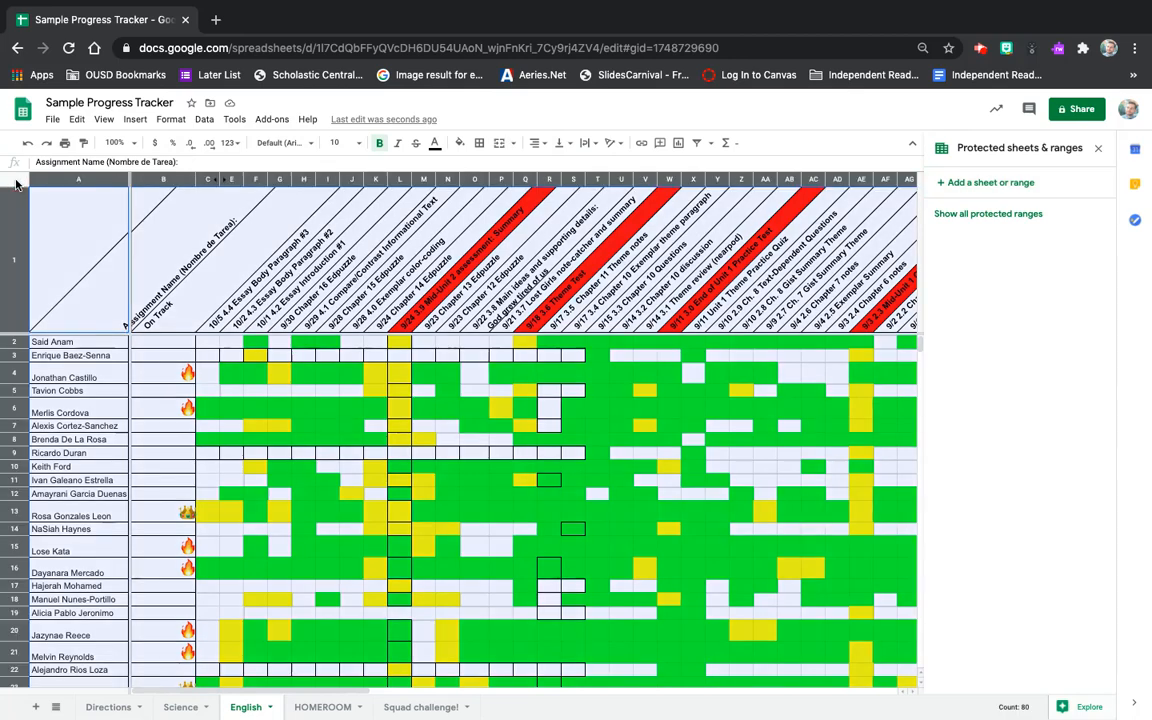
click(998, 186)
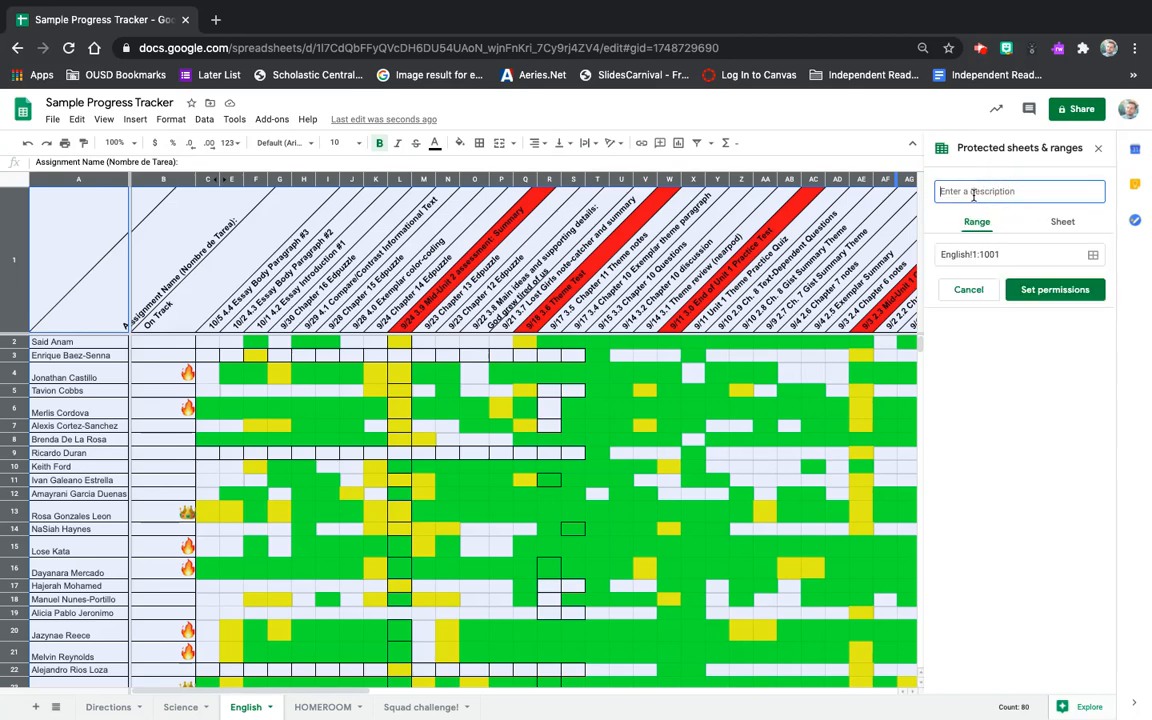
click(1030, 289)
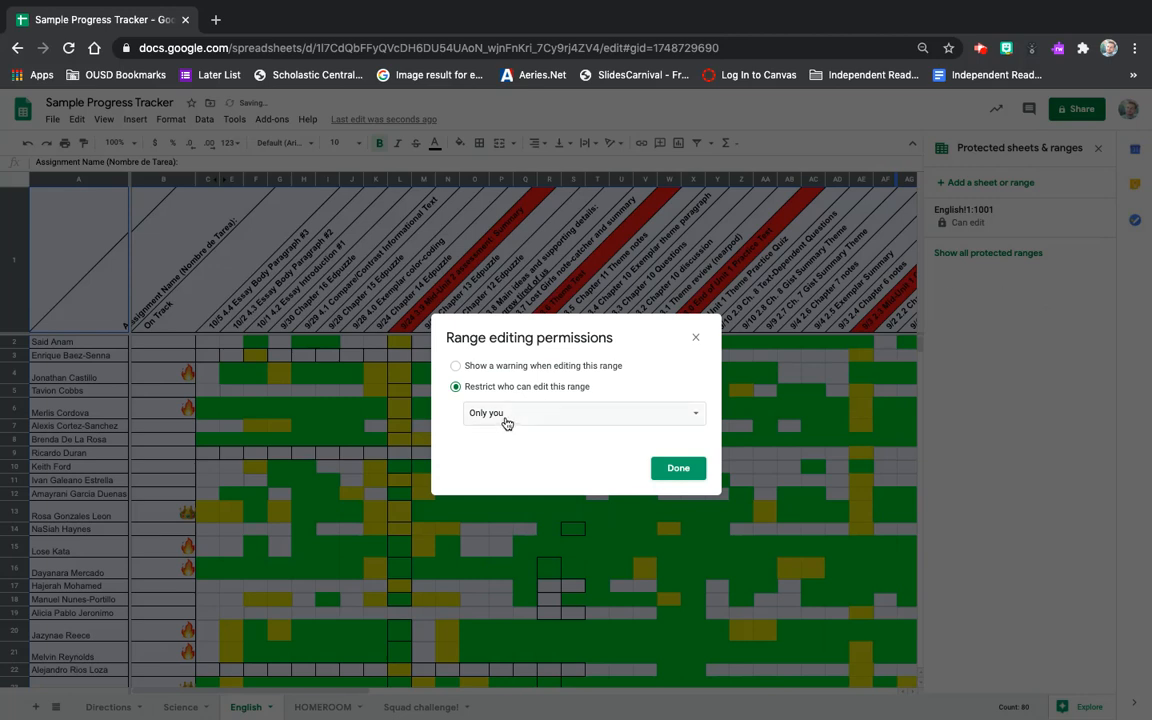
Set the range to a custom editor list and add a colleague's e-mail as an editor.
click(506, 415)
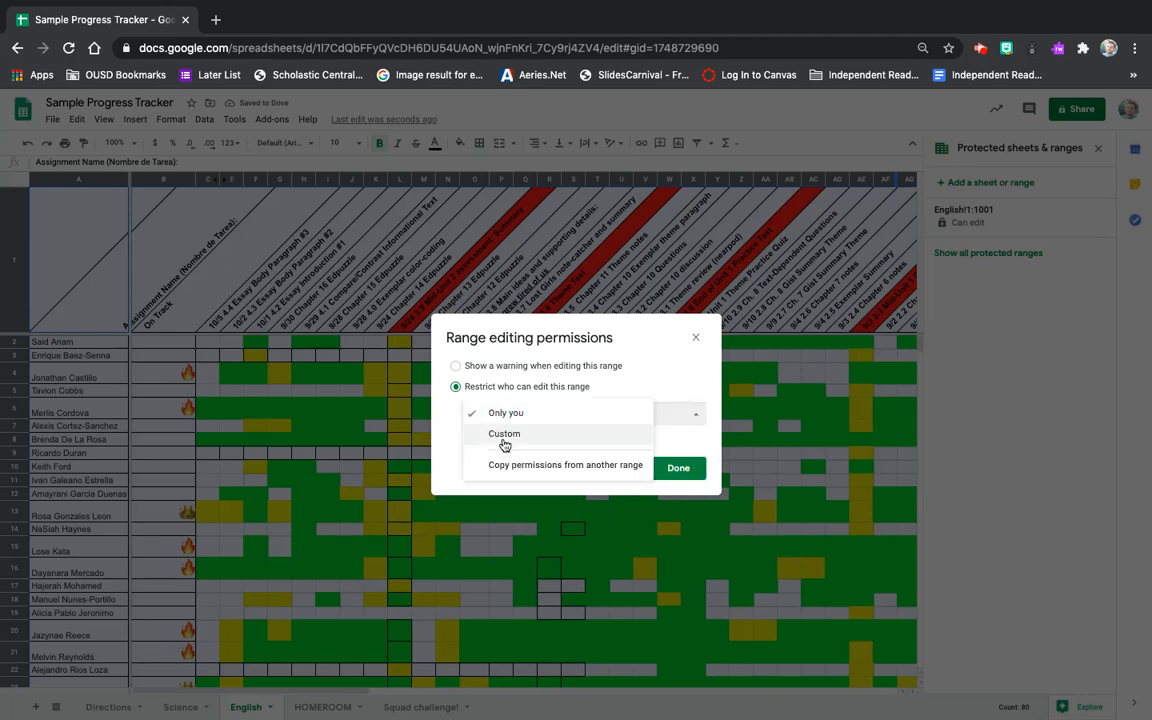
click(503, 440)
click(510, 472)
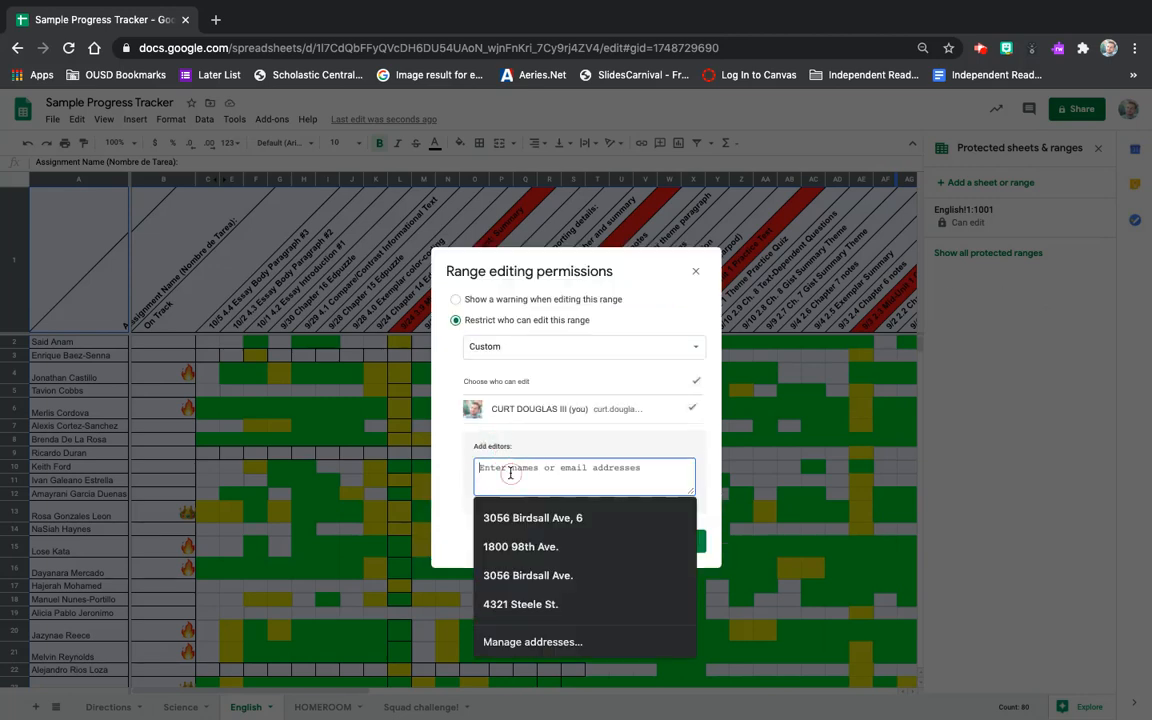
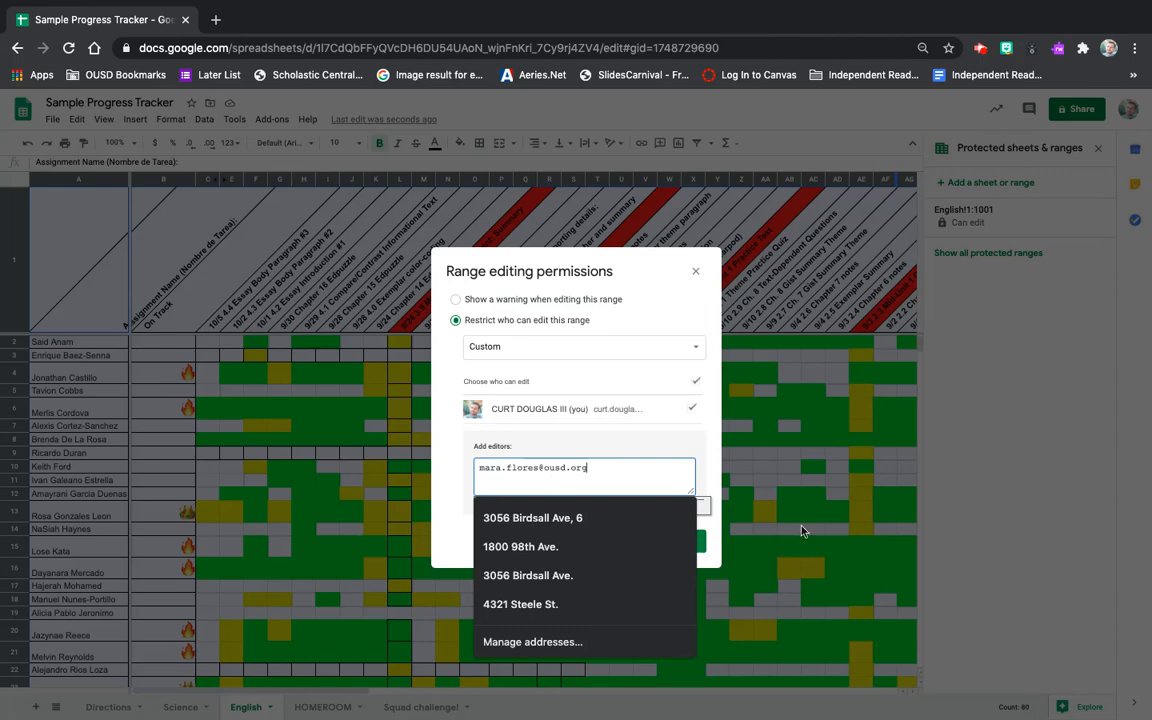
click(717, 535)
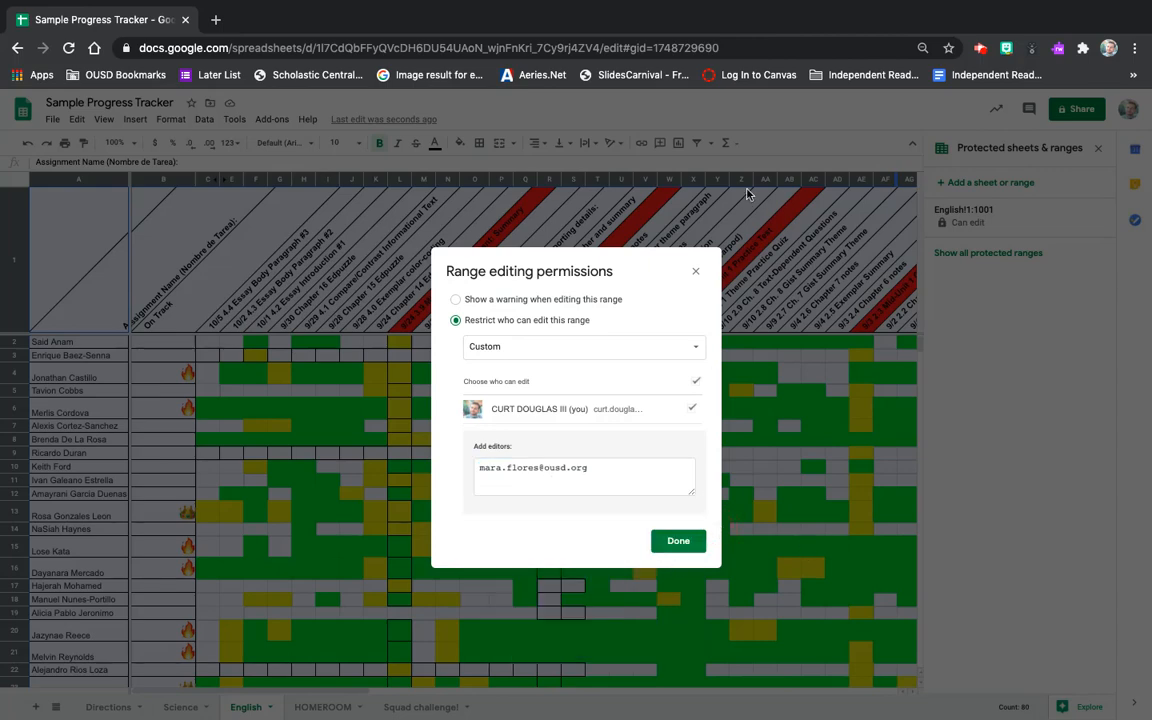
click(696, 272)
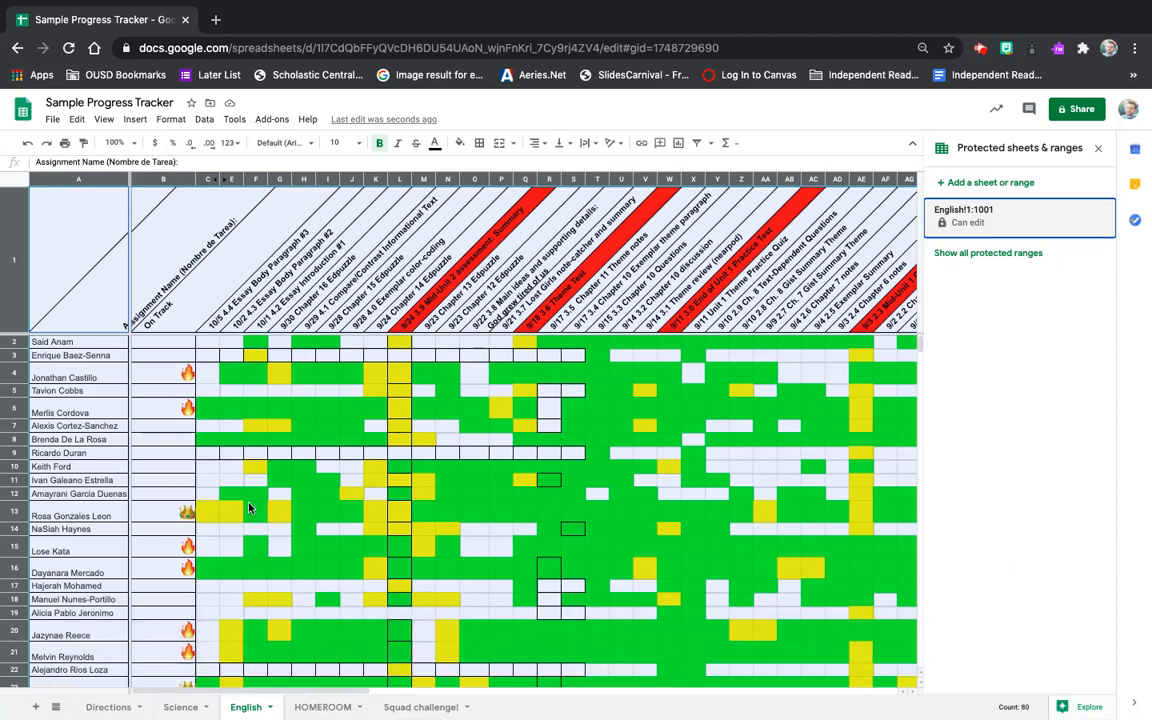
Protect the Science sheet's header row as Science!1:1, editable only by you.
click(179, 708)
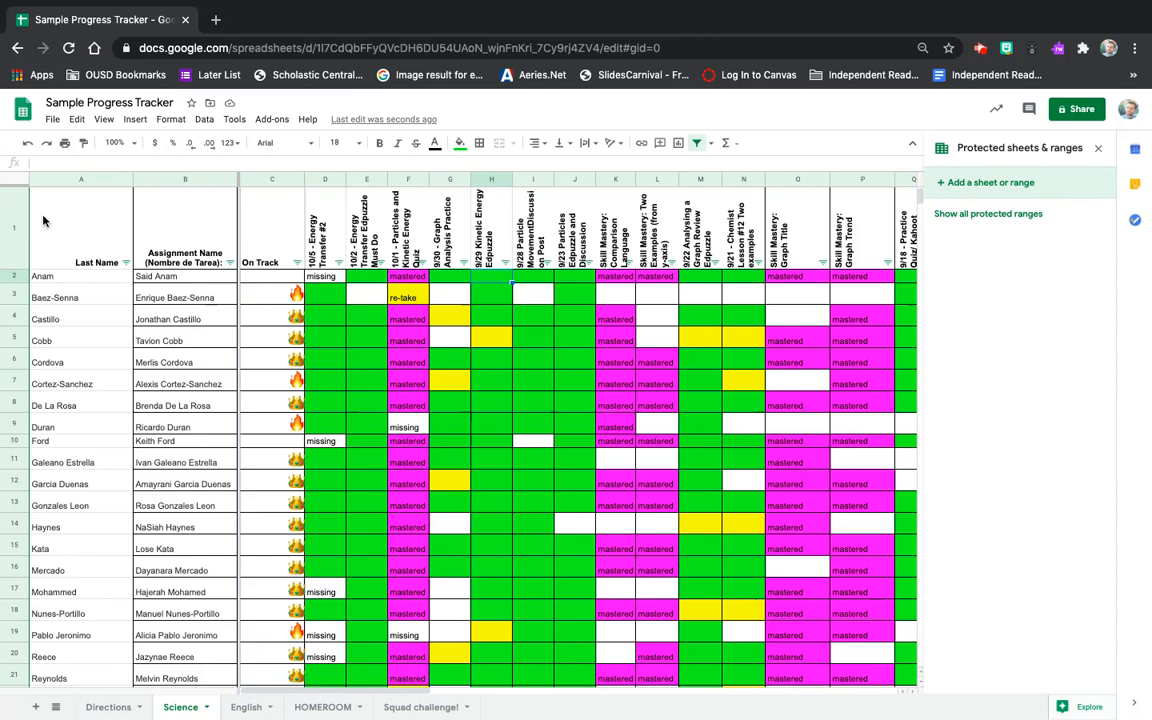
click(9, 216)
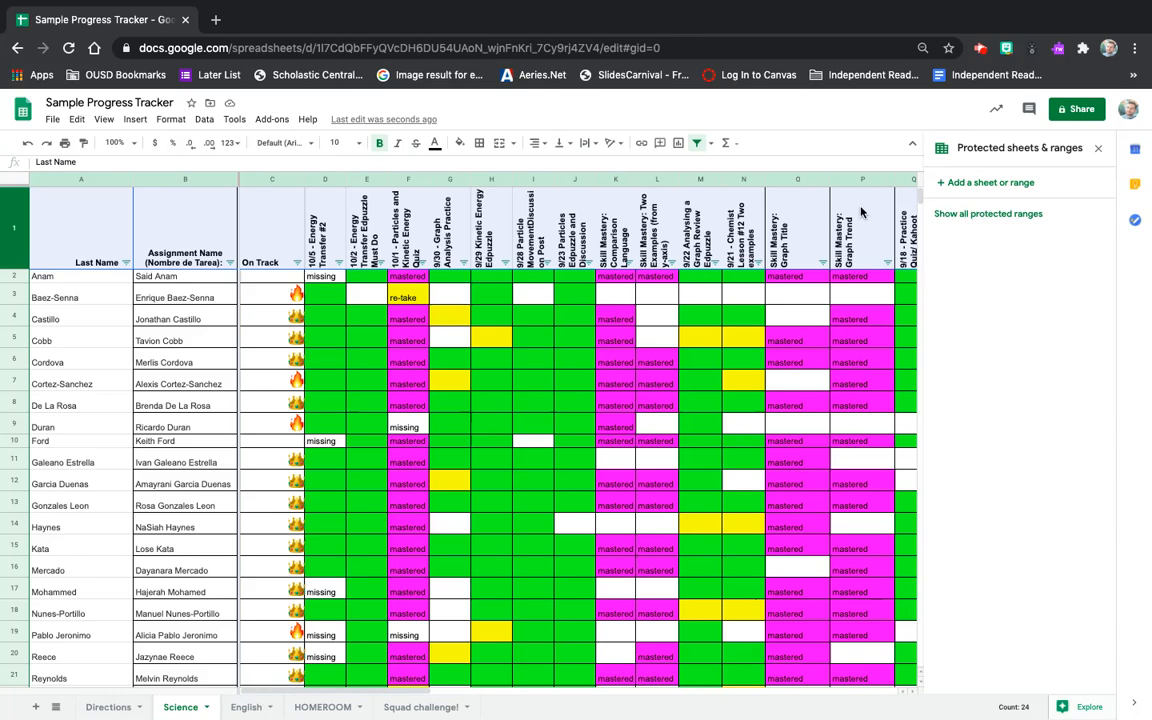
click(952, 190)
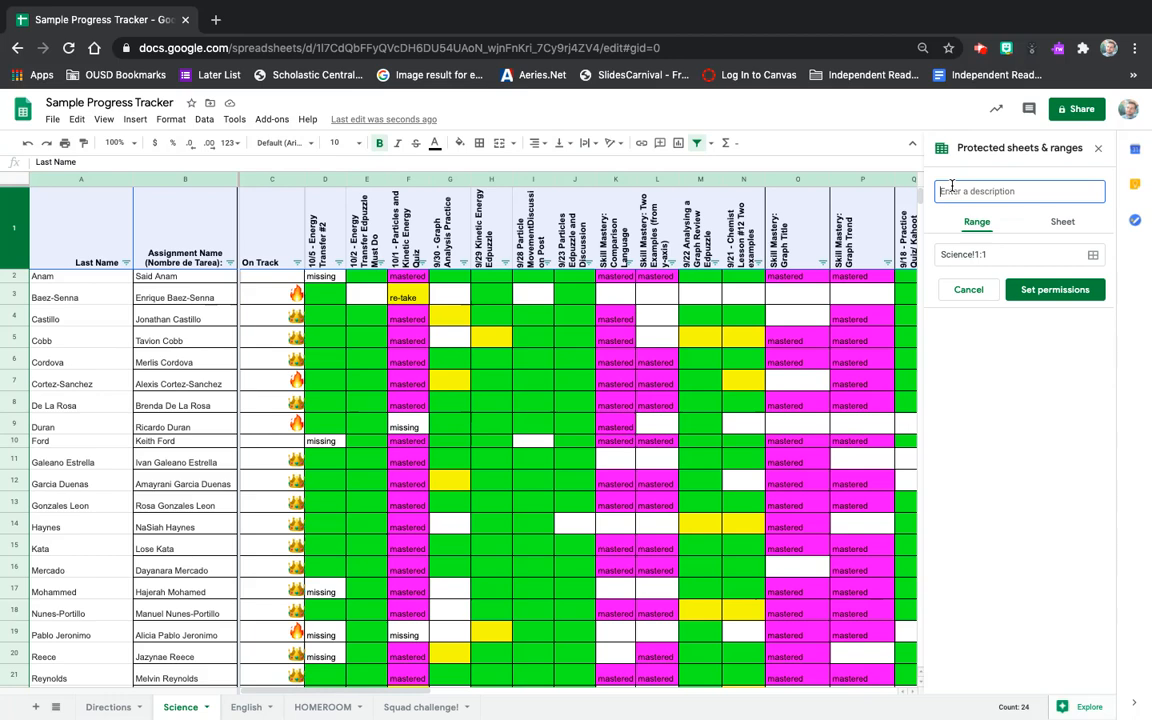
click(1045, 289)
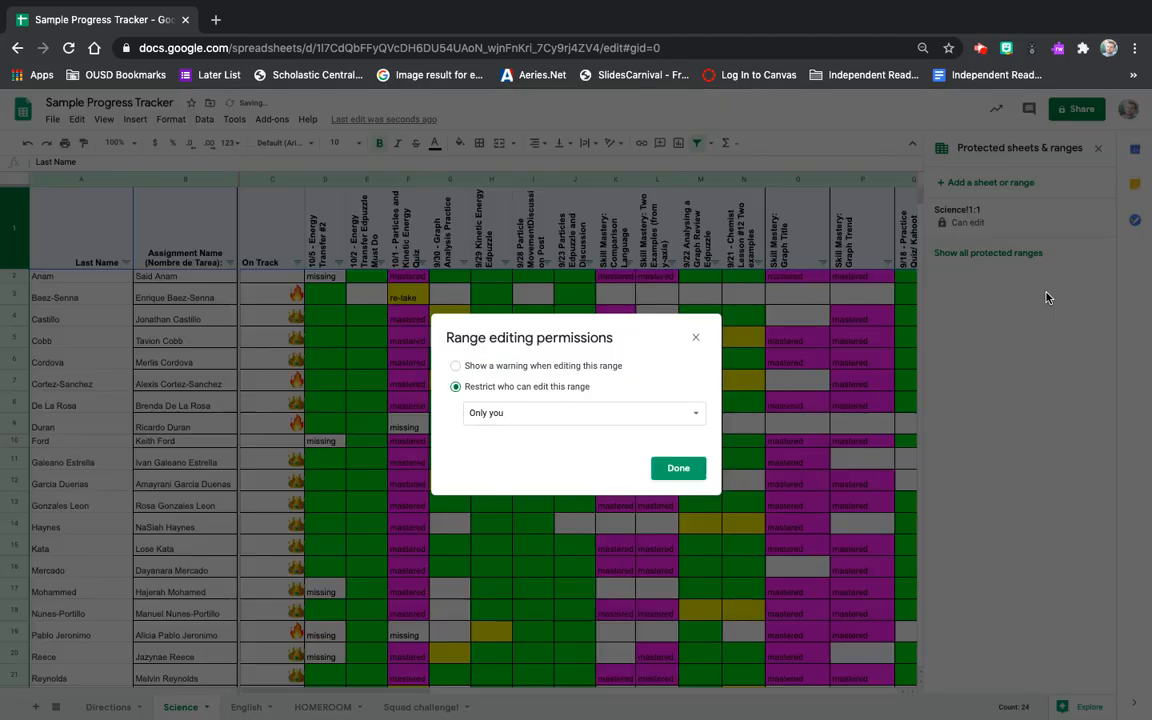
click(684, 471)
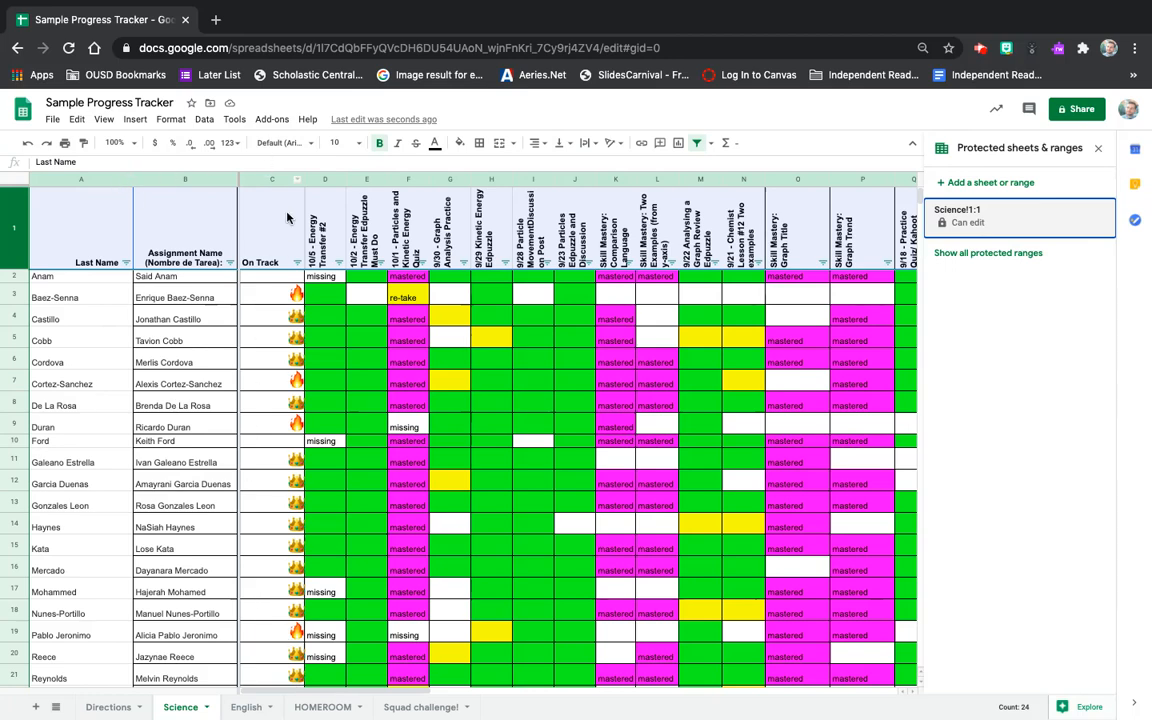
Protect Science columns A–C as a range editable only by you.
click(65, 183)
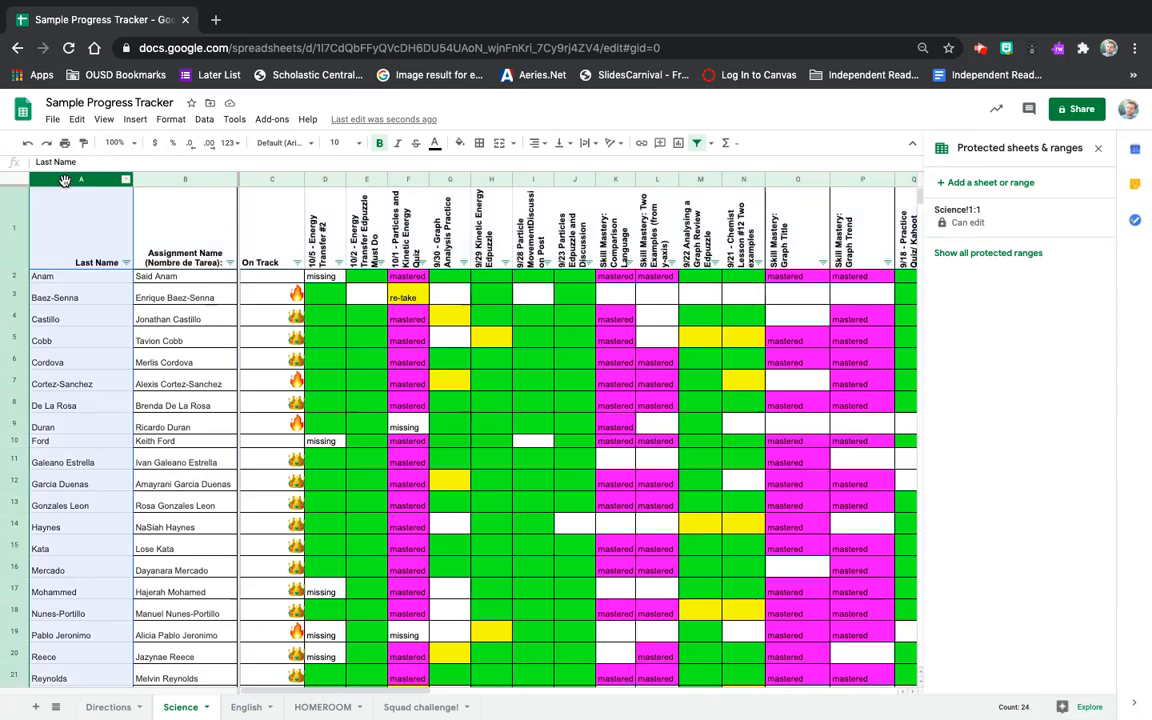
shift+click(265, 180)
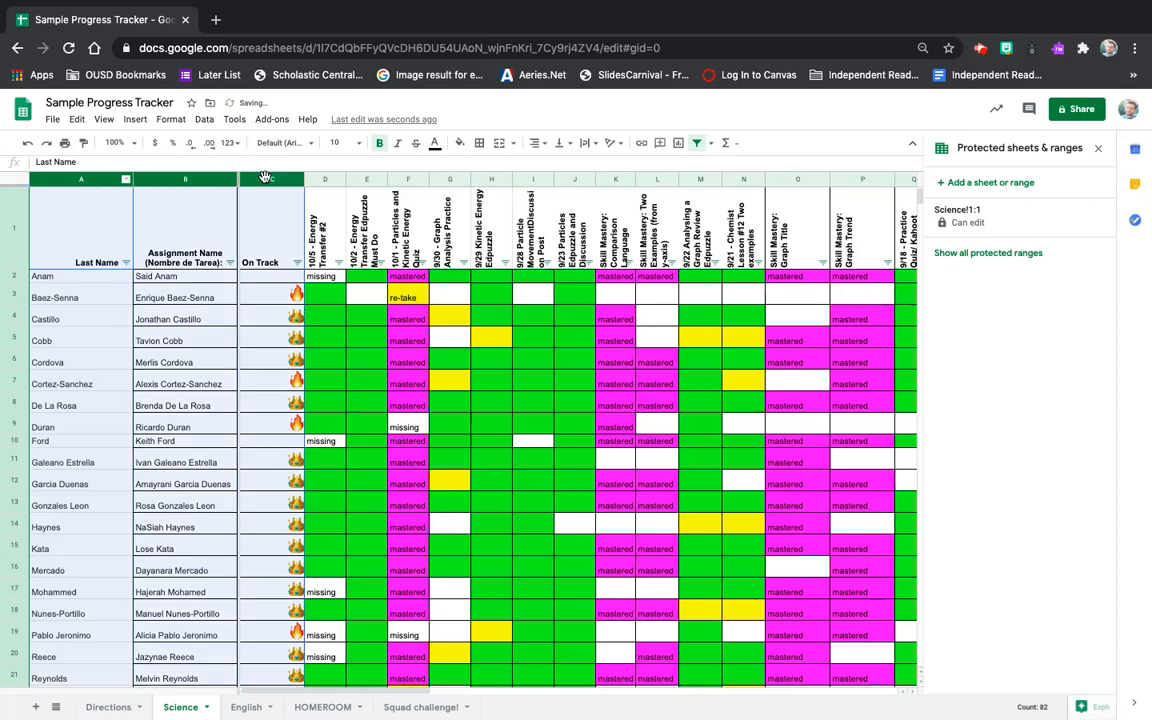
click(987, 181)
click(1055, 290)
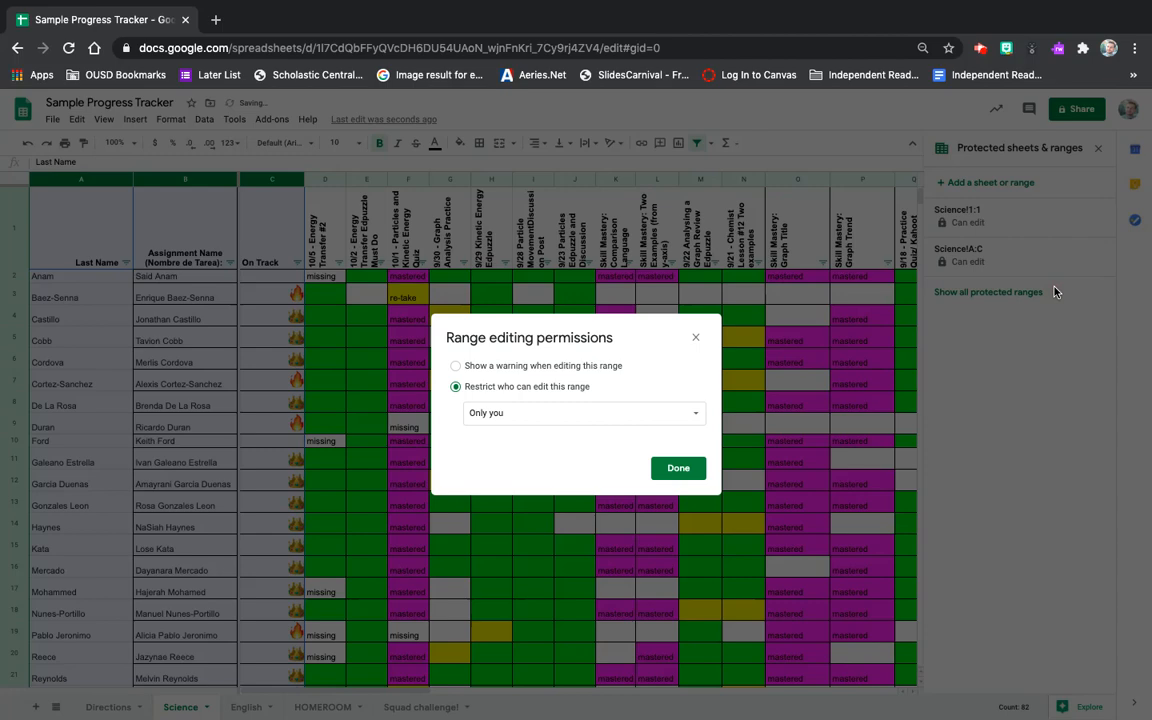
click(672, 469)
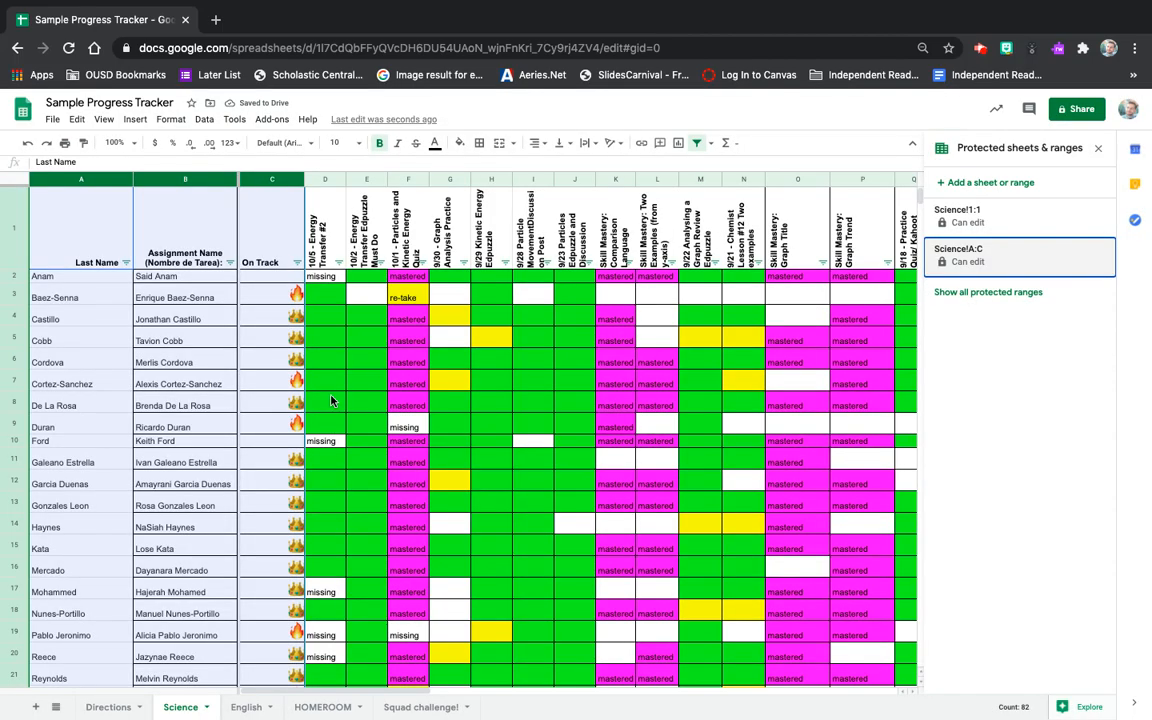
Clear the column selection and scroll down to the end of the student list.
scroll(333, 400, down, 7)
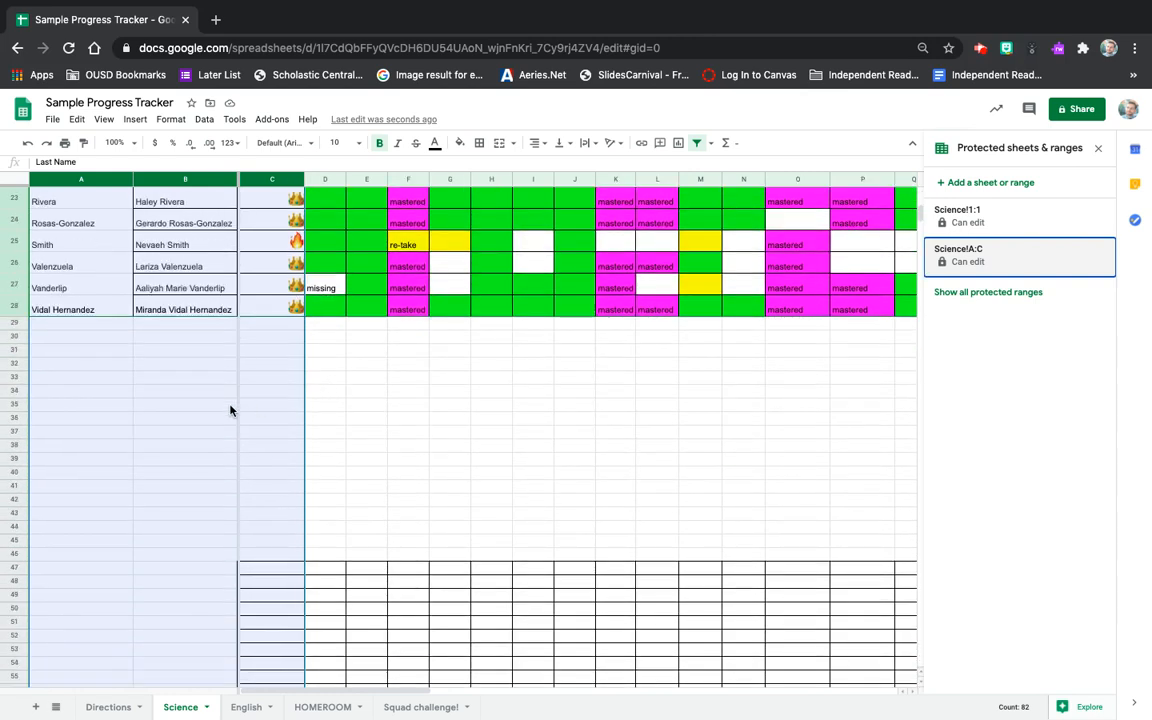
click(230, 408)
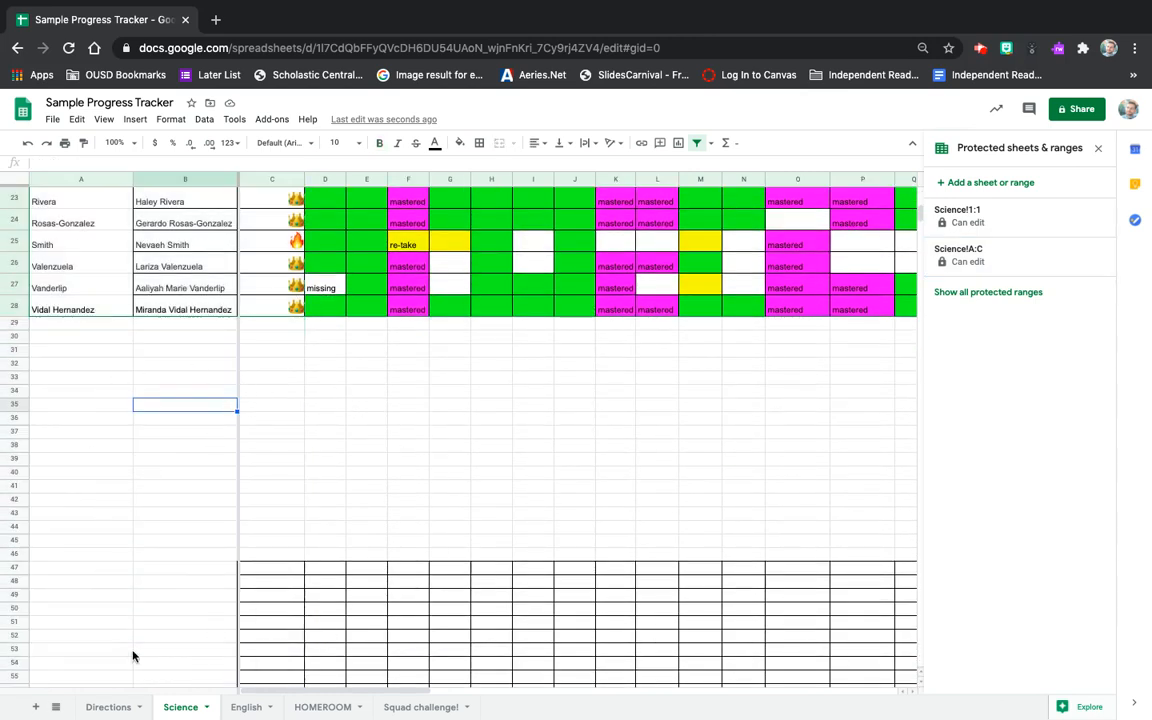
scroll(659, 422, down, 1)
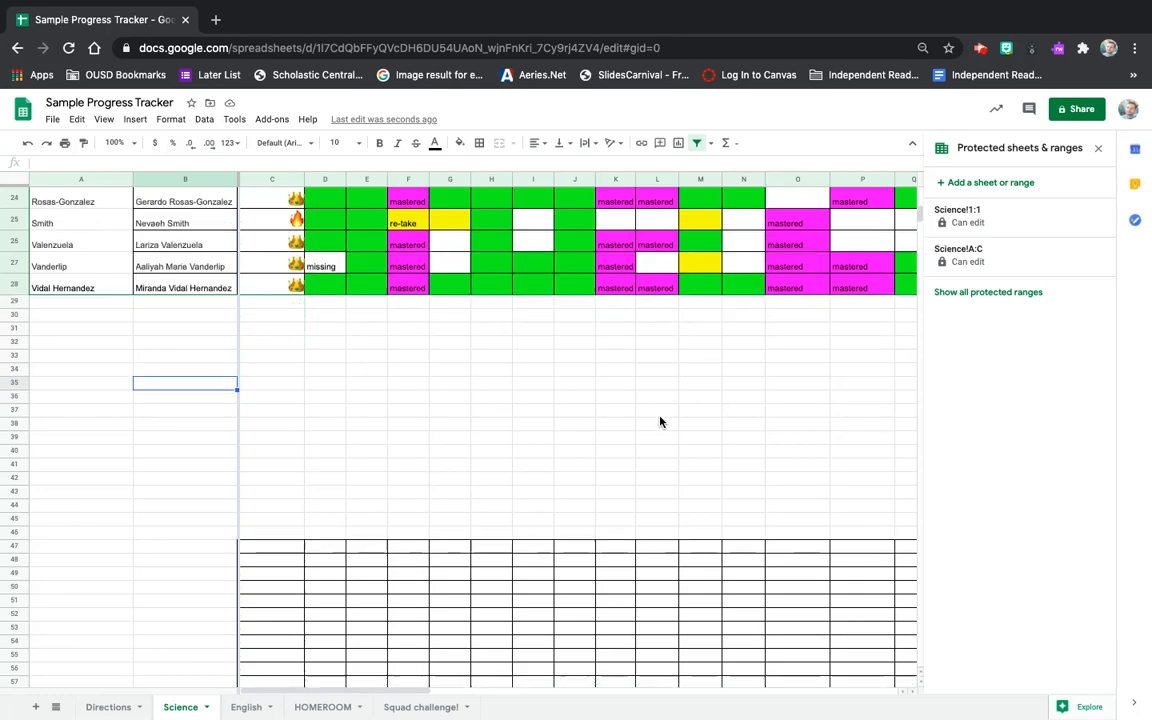
scroll(659, 422, down, 2)
scroll(659, 422, up, 3)
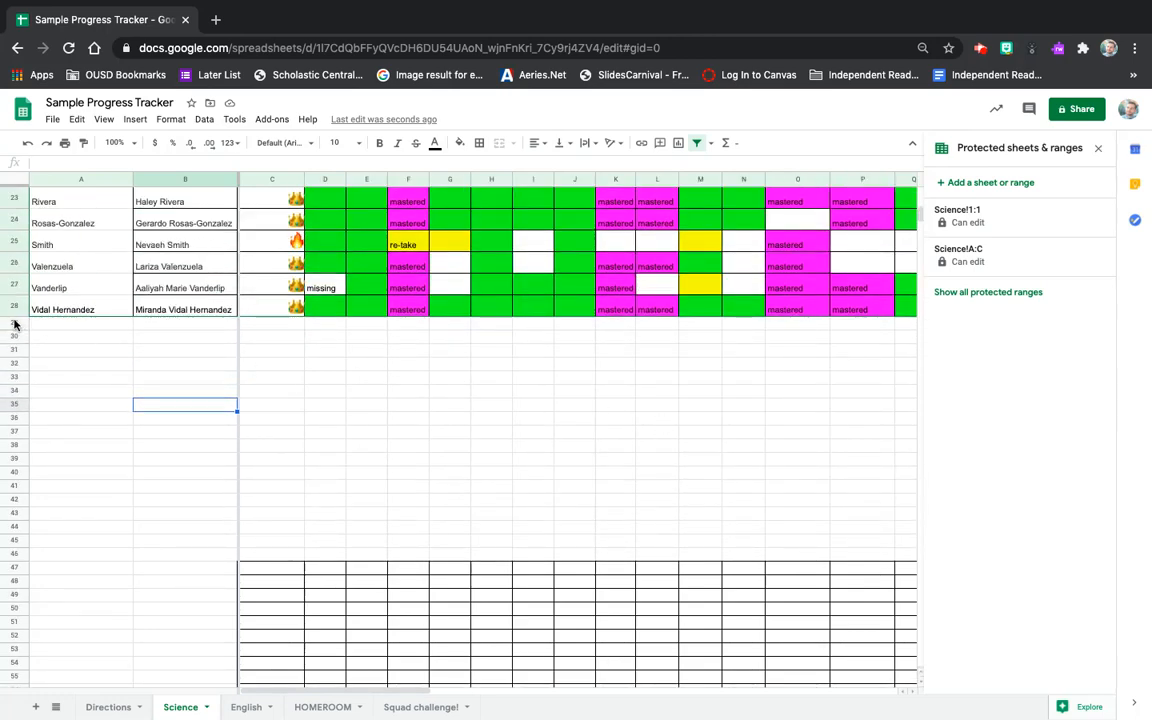
scroll(14, 323, down, 20)
scroll(14, 323, down, 20)
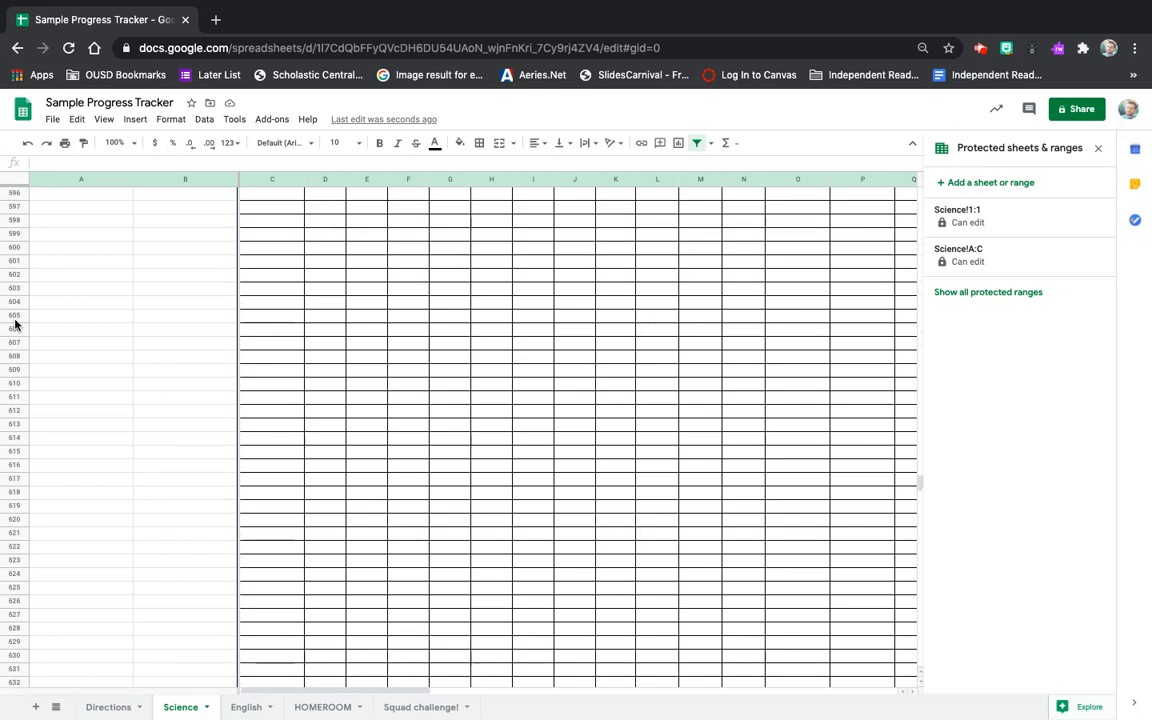
scroll(14, 323, down, 20)
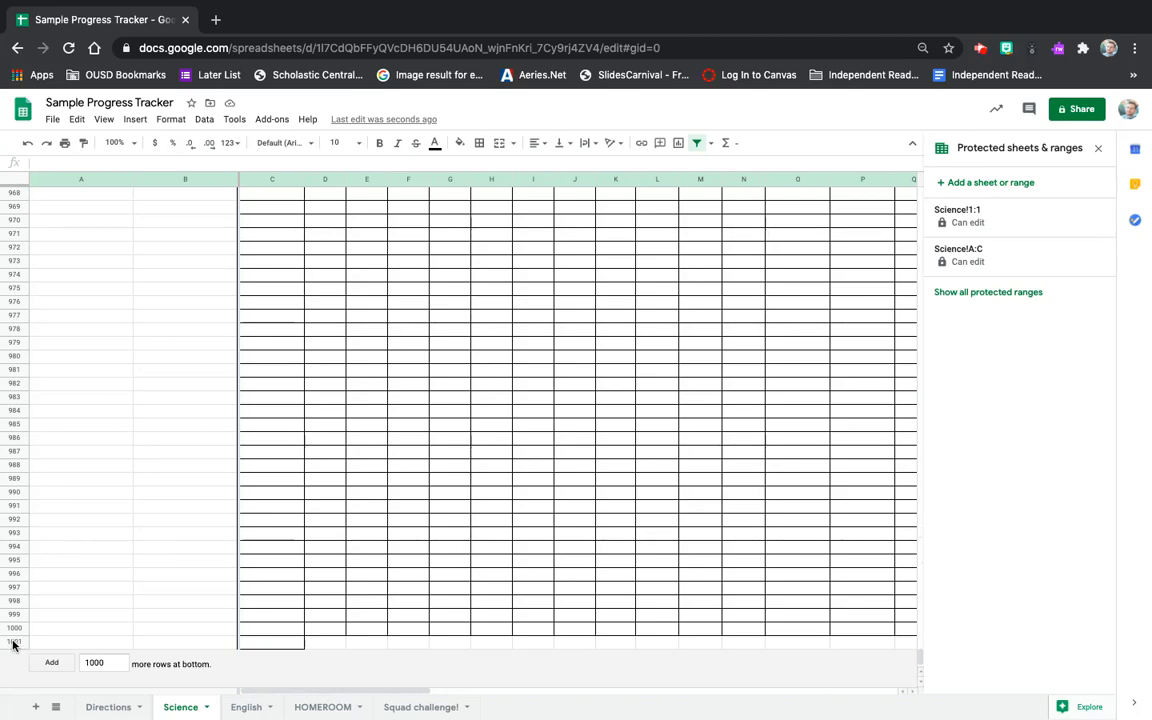
Select empty rows 29–1001 and delete them using the Edit menu.
shift+click(12, 645)
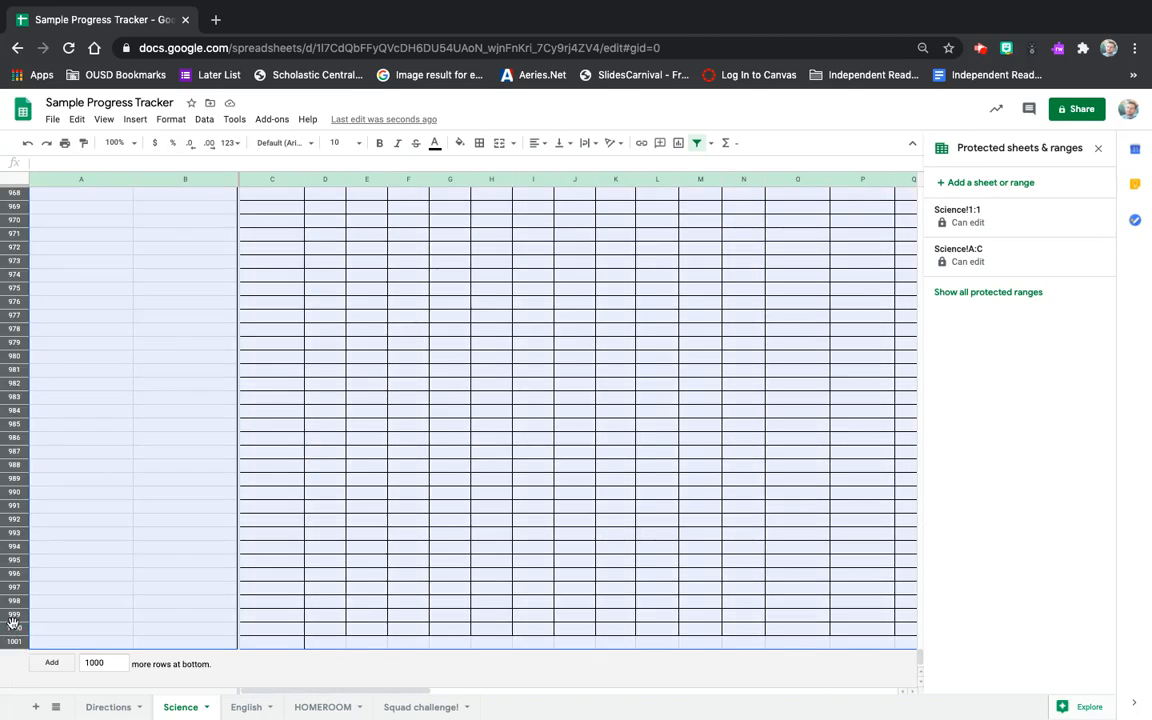
click(77, 120)
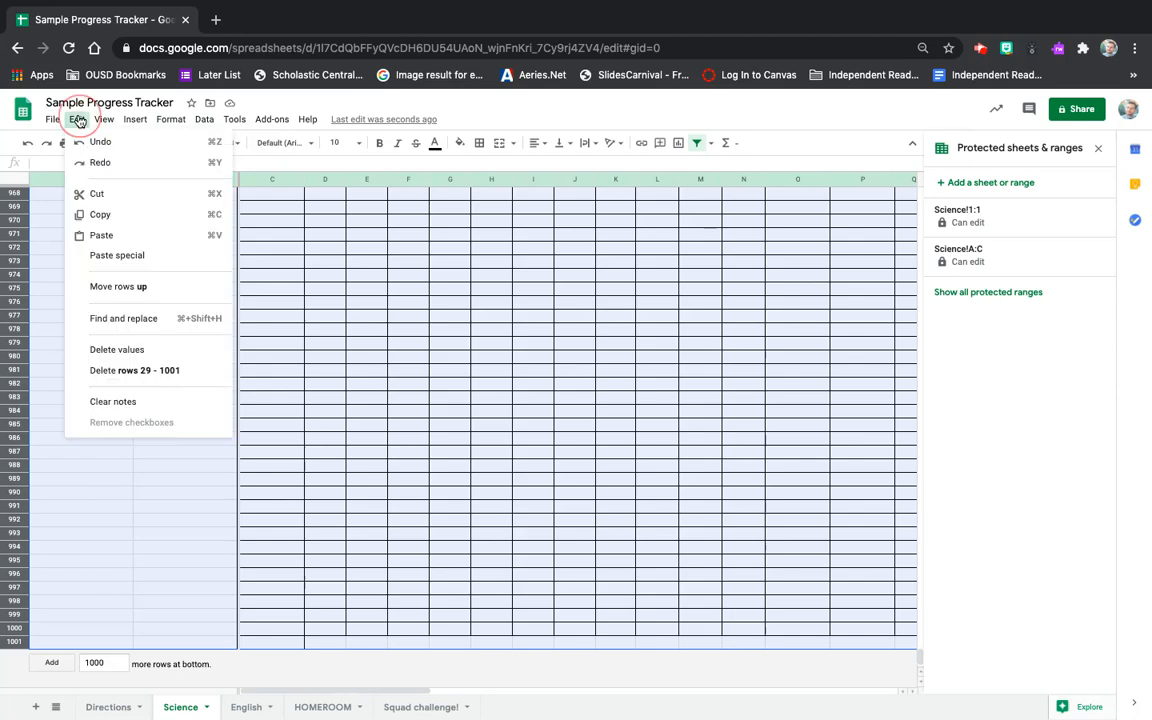
click(107, 373)
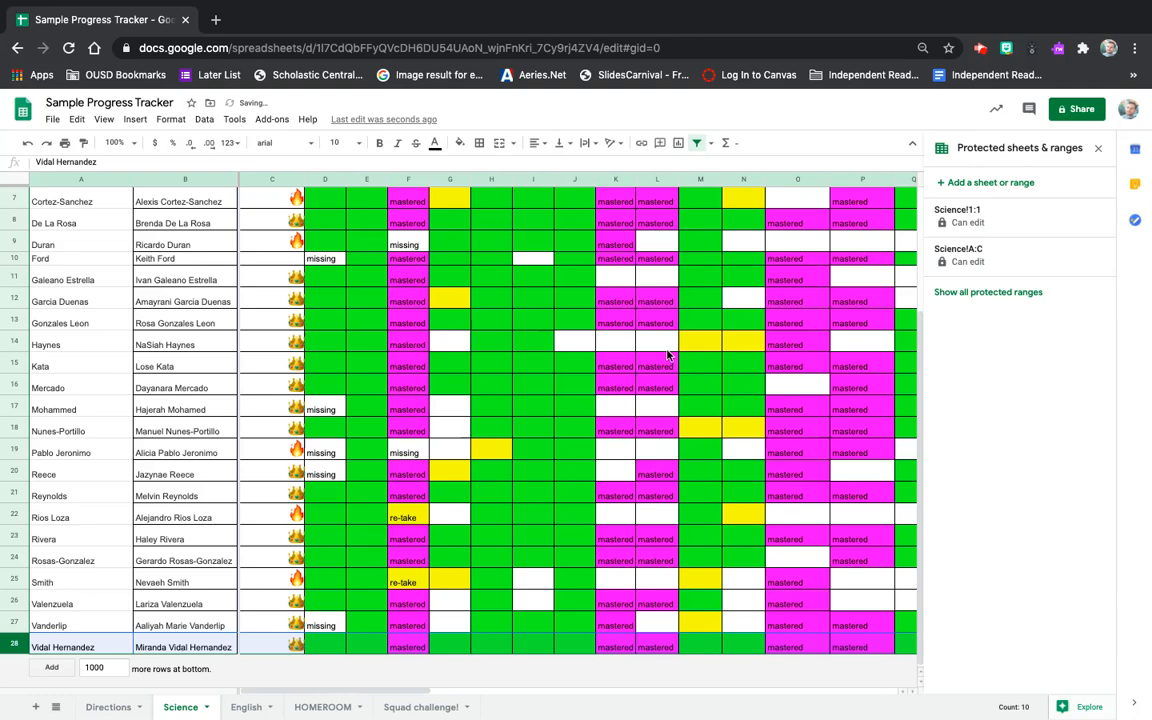
Select the empty columns AN through BH on the Science sheet.
scroll(668, 355, up, 3)
scroll(668, 355, right, 20)
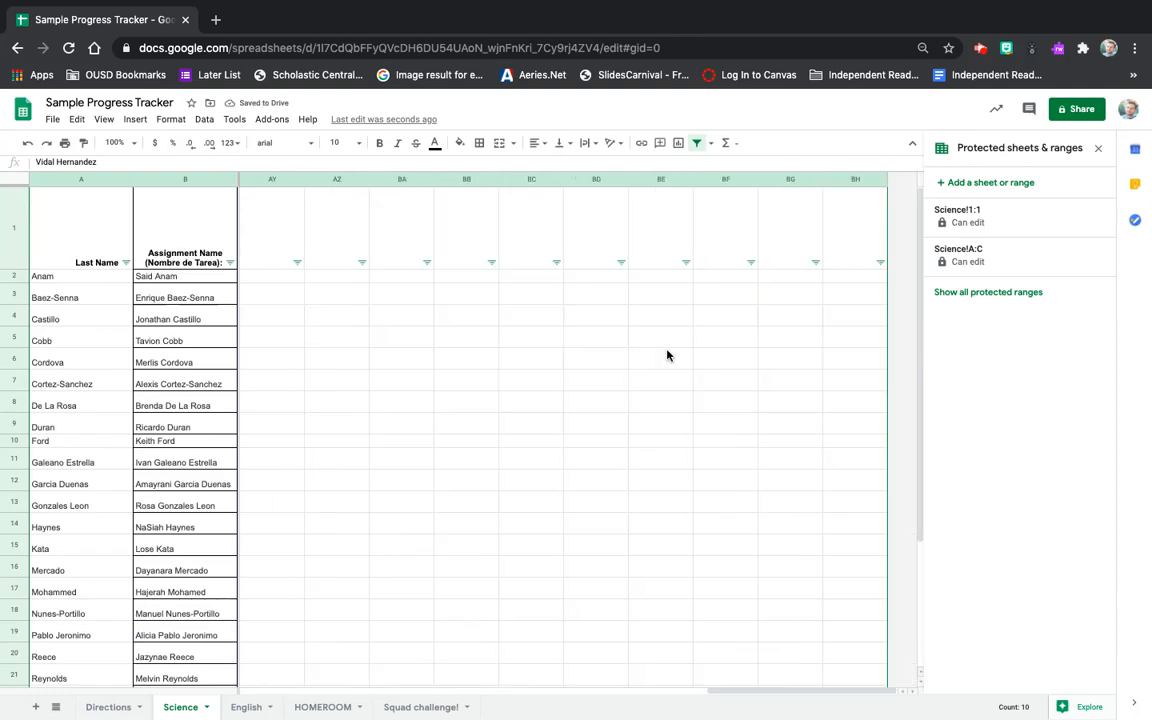
click(854, 182)
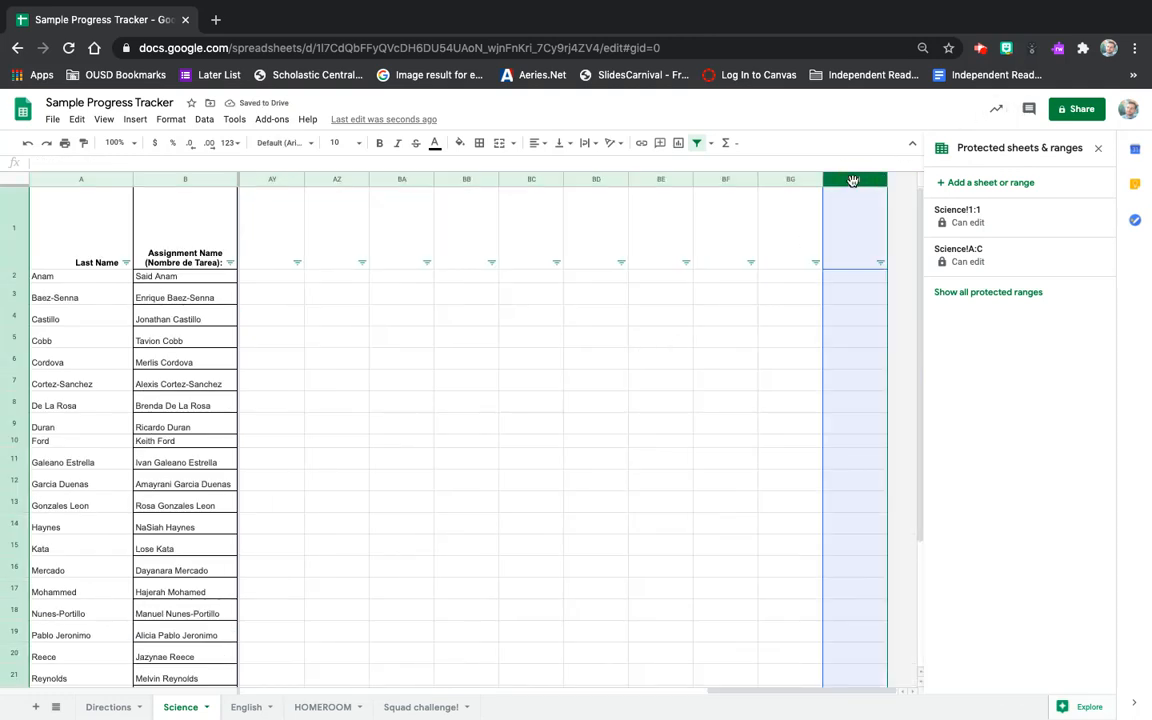
scroll(855, 186, left, 6)
scroll(855, 186, down, 1)
scroll(853, 184, left, 10)
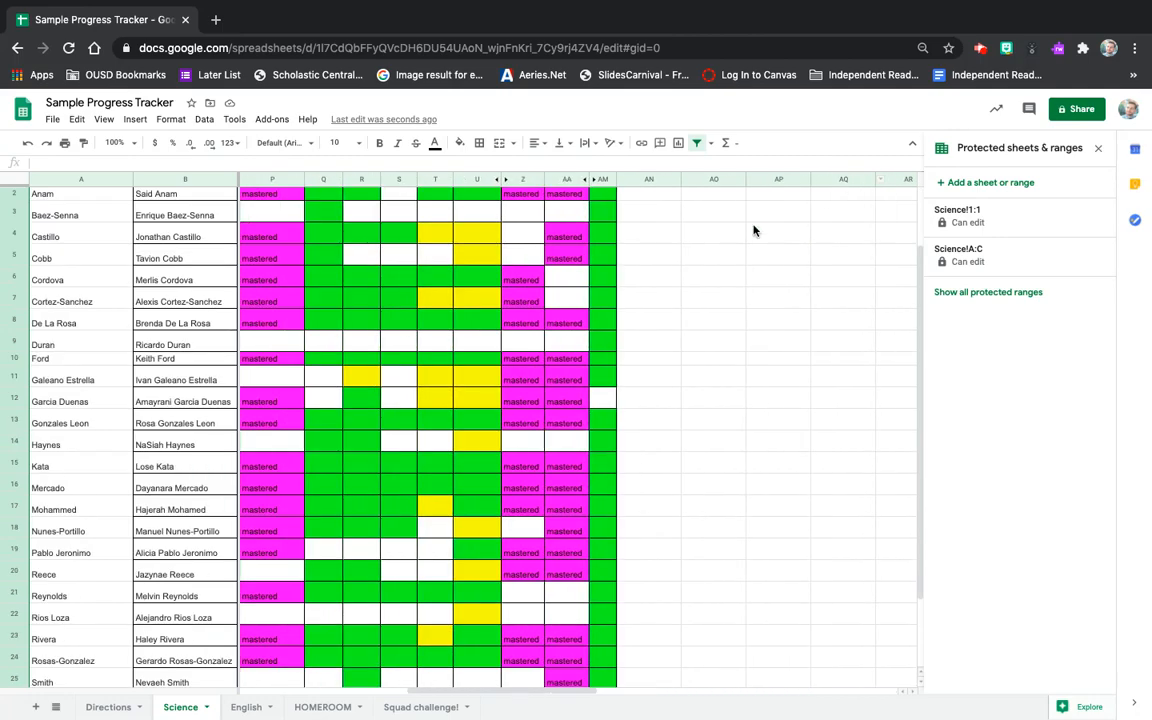
shift+click(645, 180)
scroll(655, 230, up, 1)
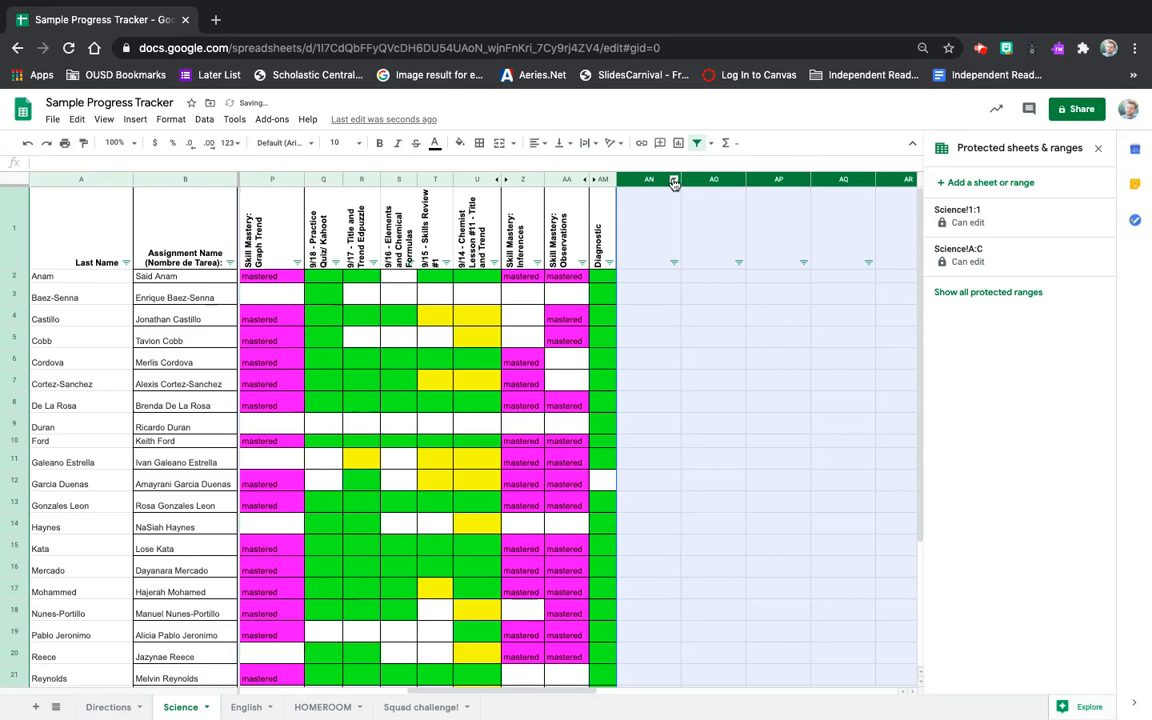
Delete columns AN–BH so the grid ends at column AM (Diagnostic).
click(673, 182)
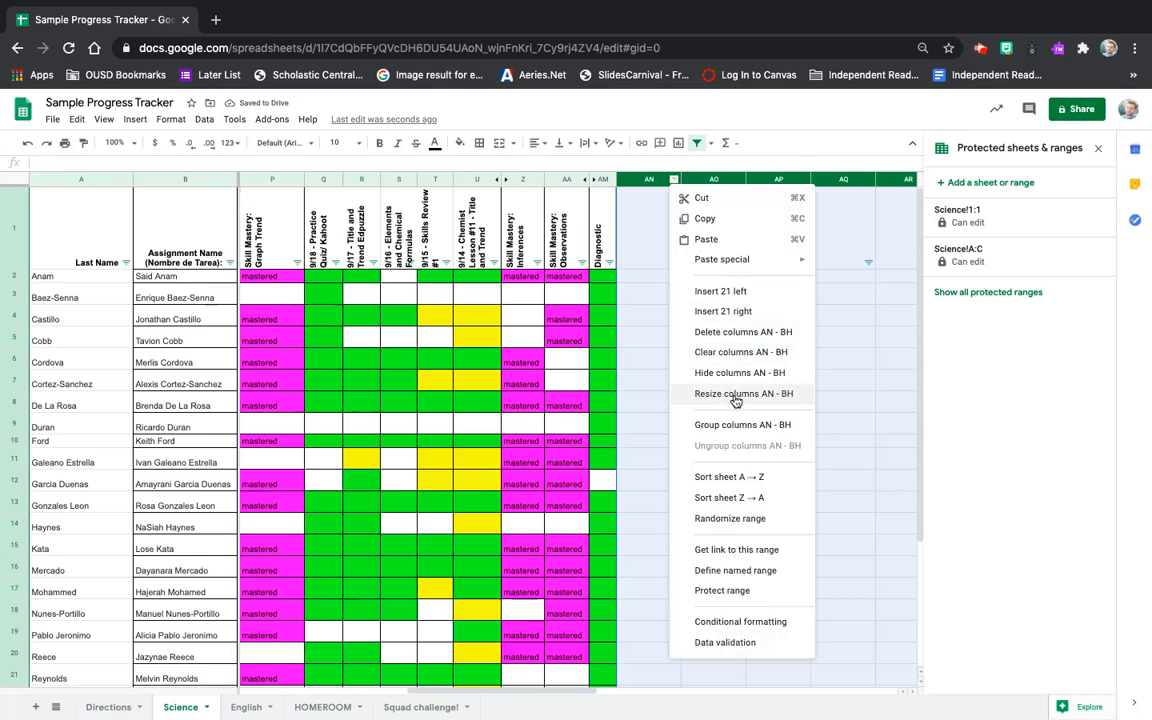
click(768, 336)
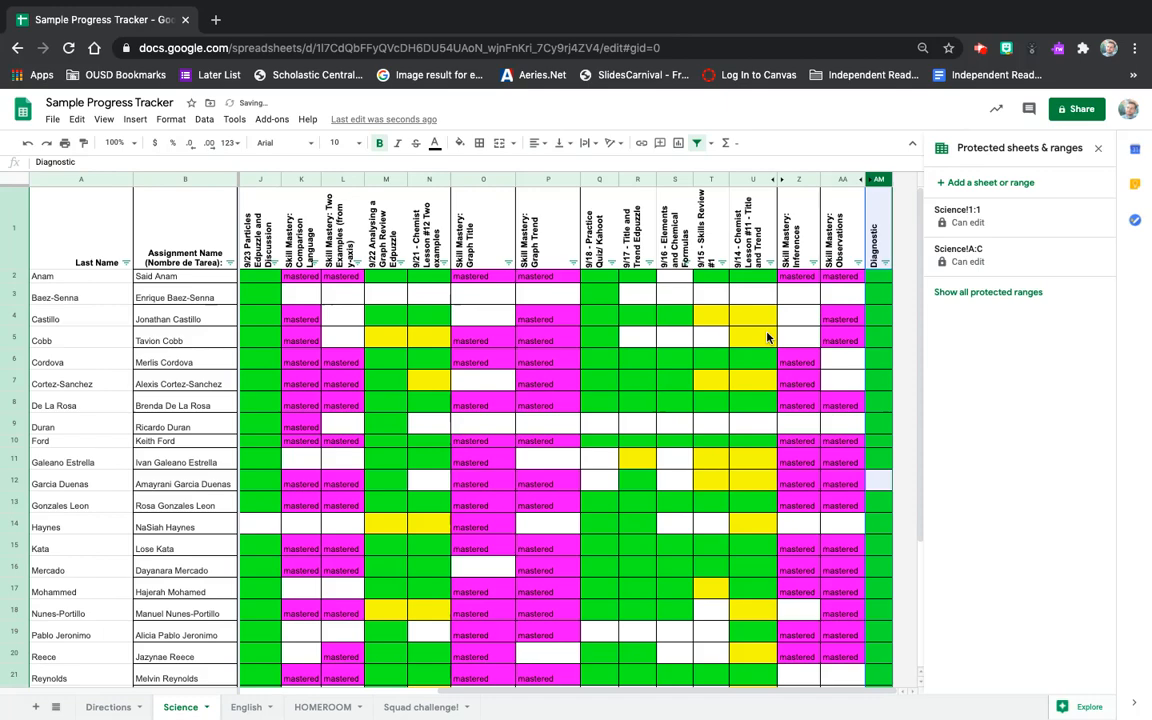
scroll(622, 313, down, 3)
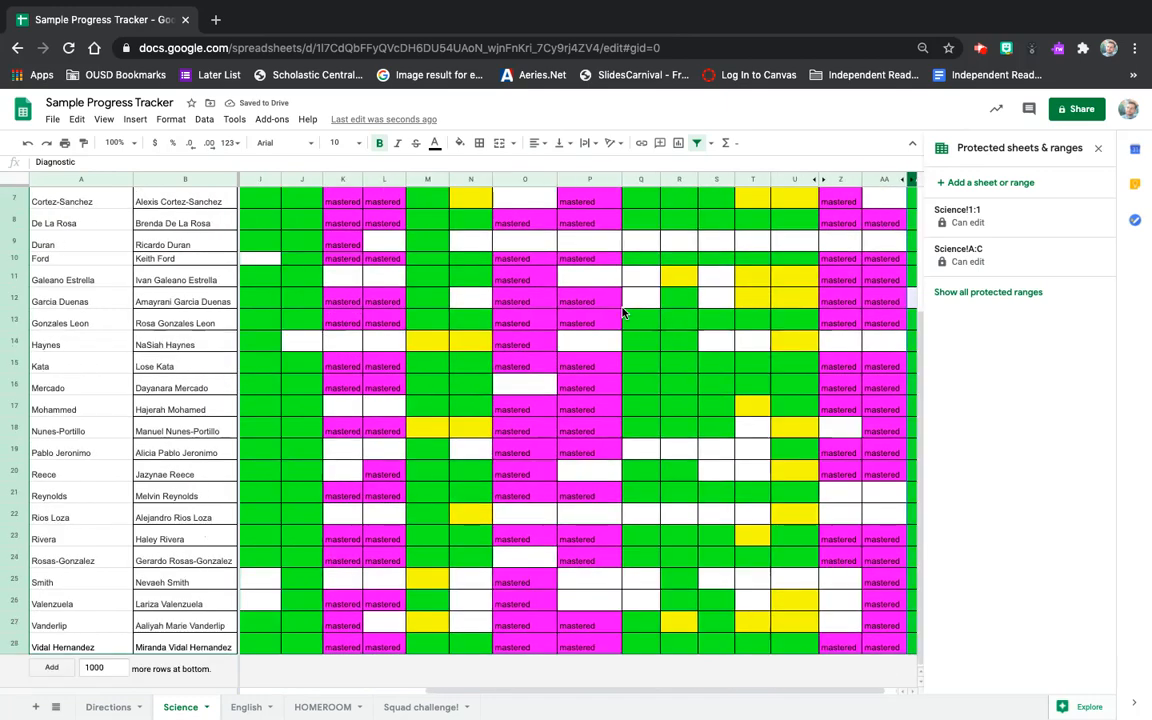
scroll(622, 313, up, 3)
scroll(622, 313, left, 2)
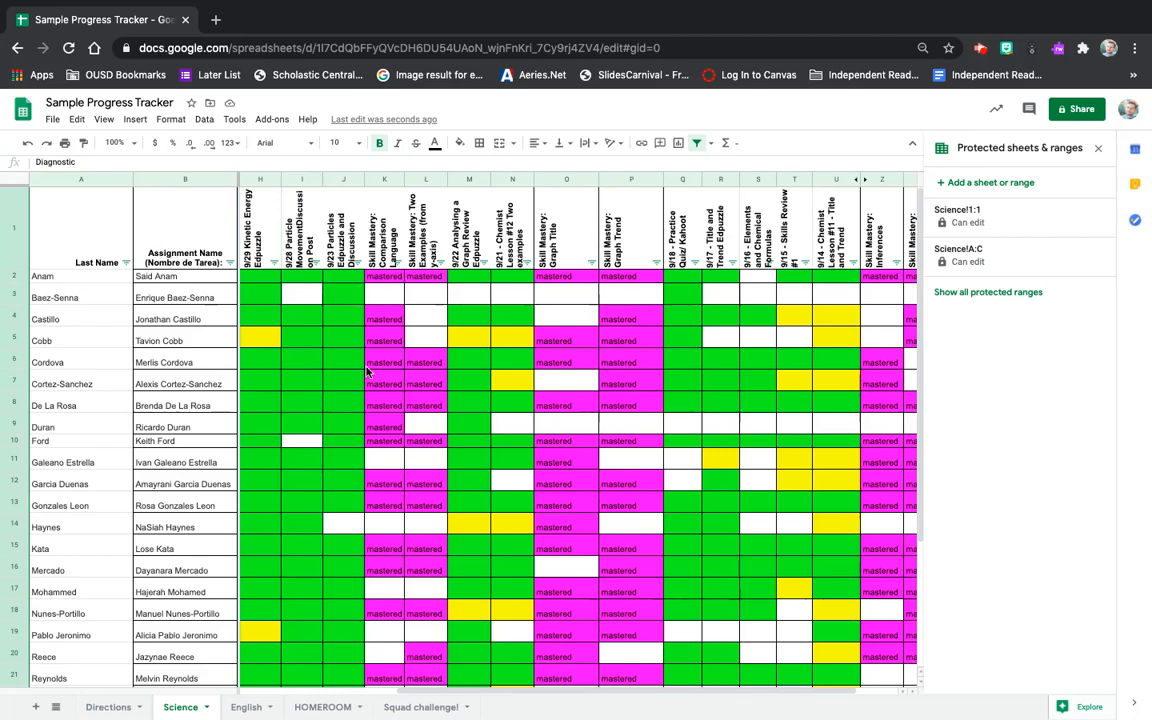
scroll(366, 372, left, 5)
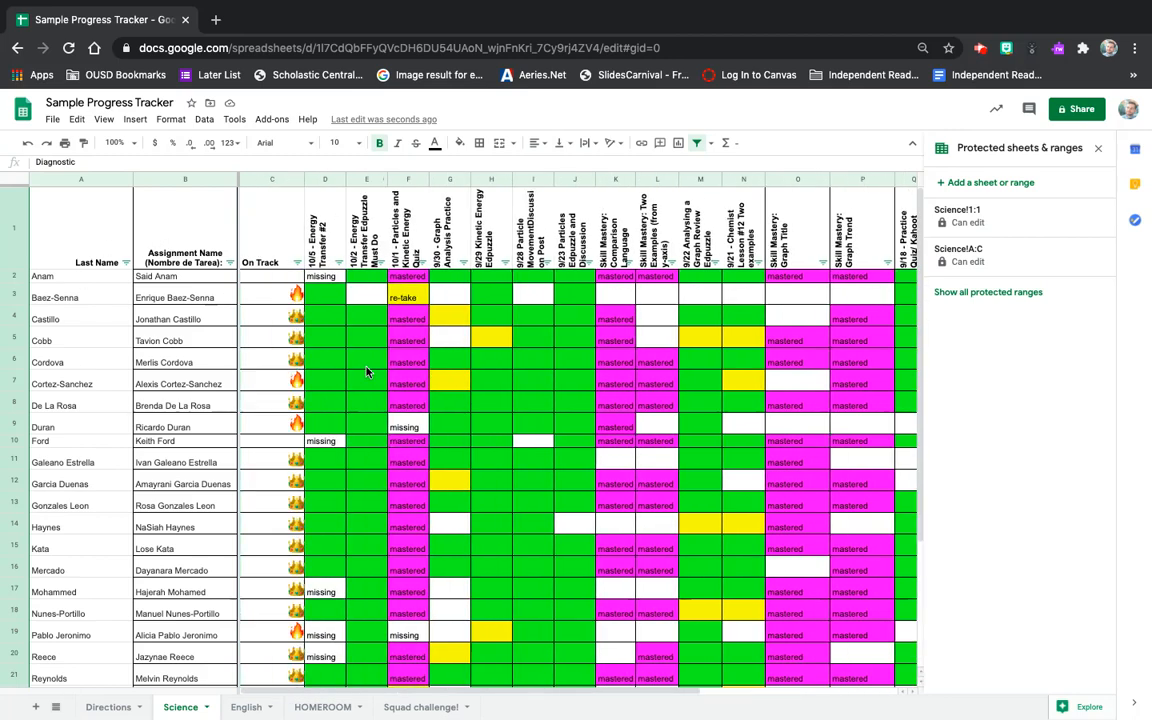
Enter a new student's last name in A2 and first name in B2, then select row 2.
click(10, 276)
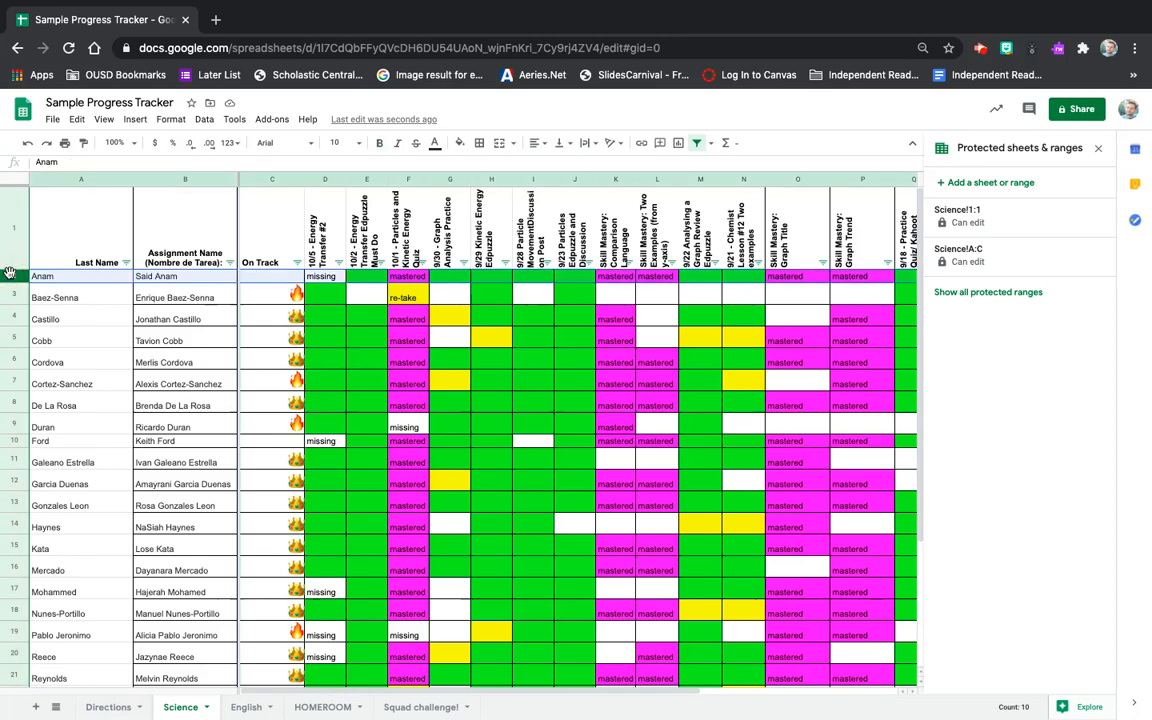
click(57, 279)
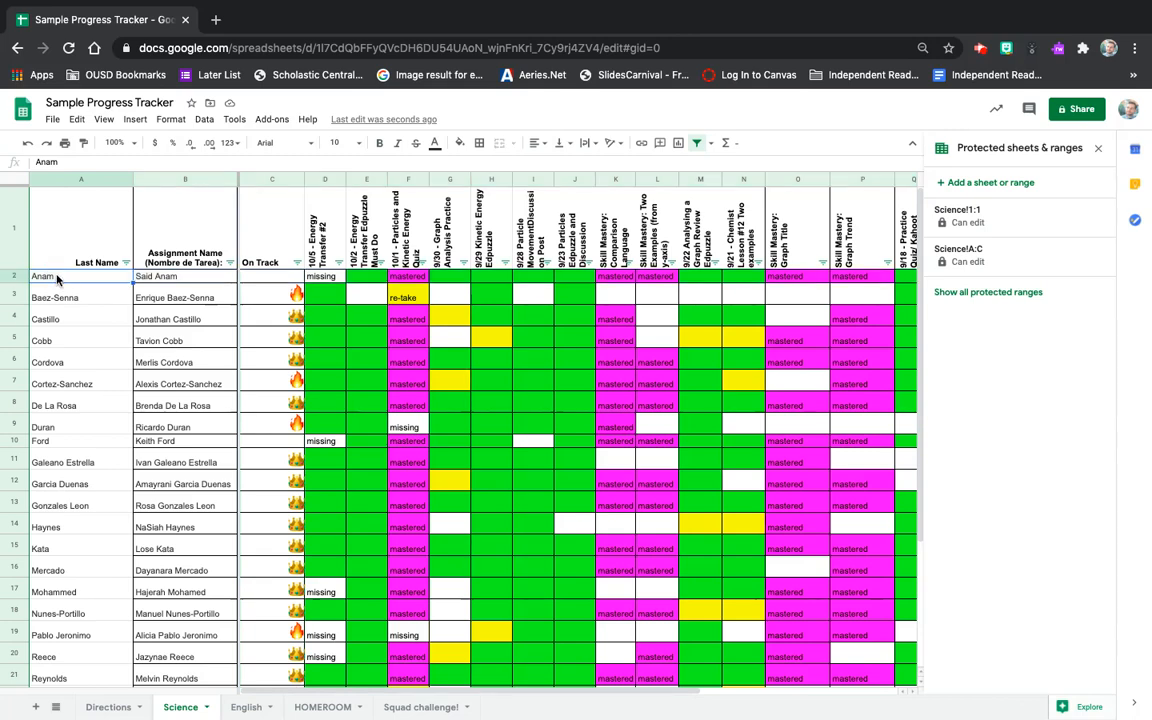
key(Tab)
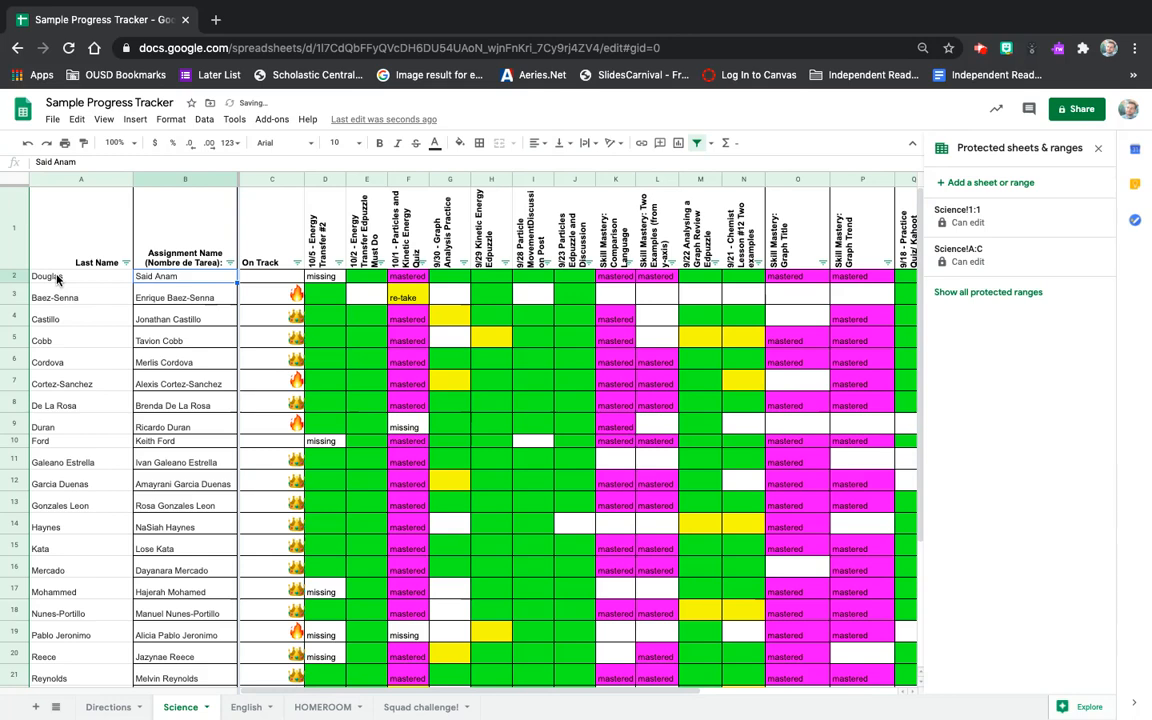
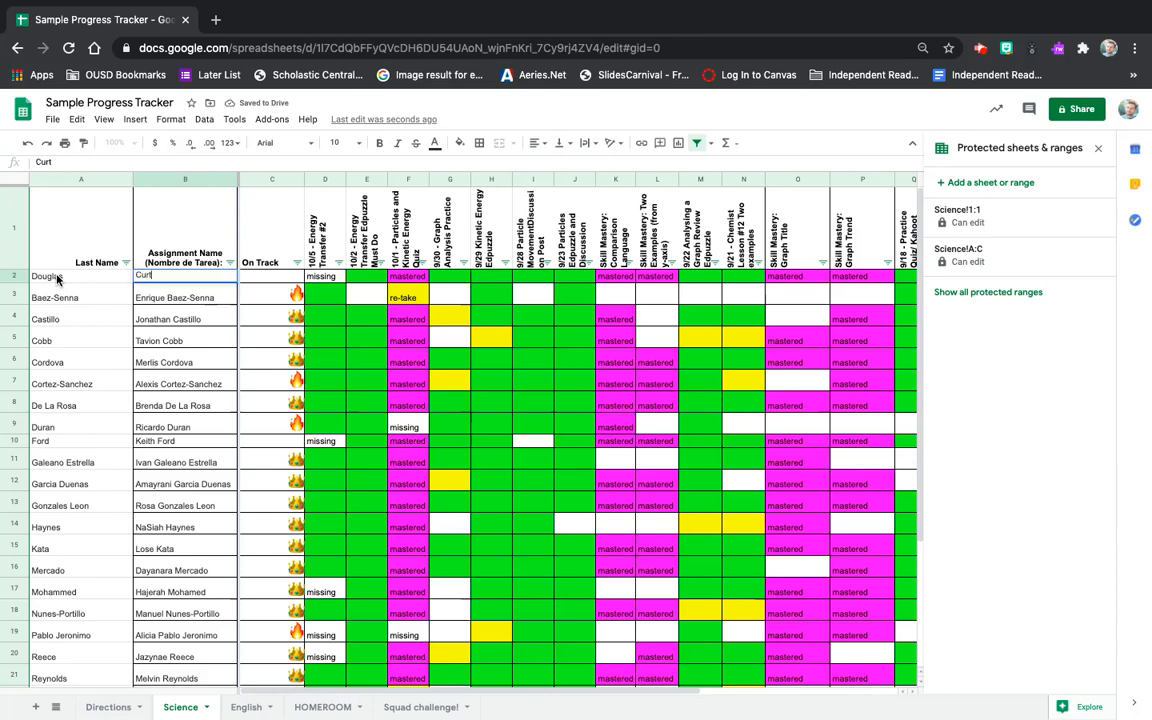
click(82, 385)
click(15, 275)
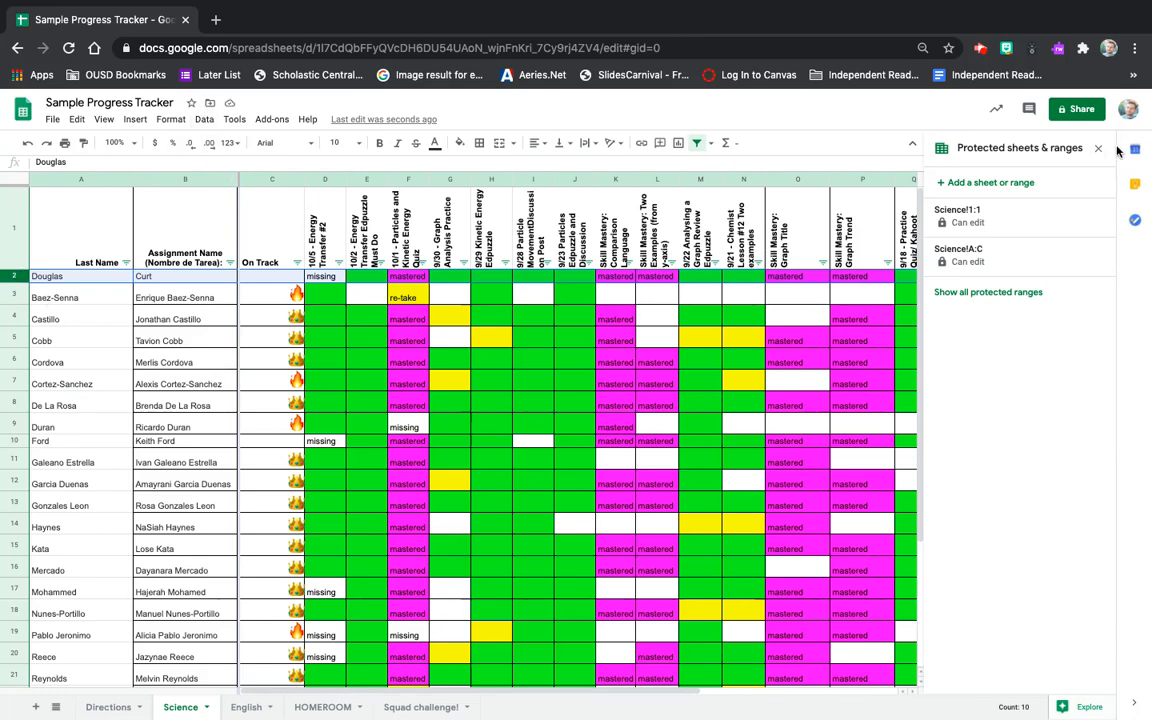
Protect row 2 as Science!2:2 with custom editors, adding the student's e-mail address.
click(950, 184)
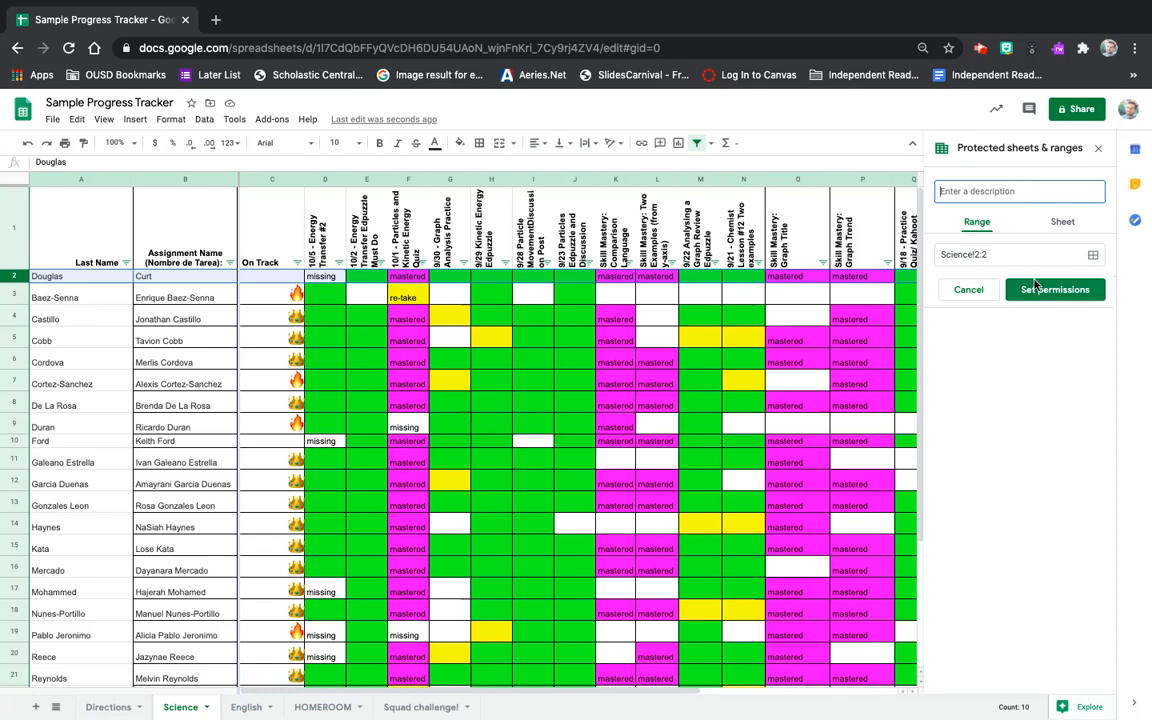
click(1035, 291)
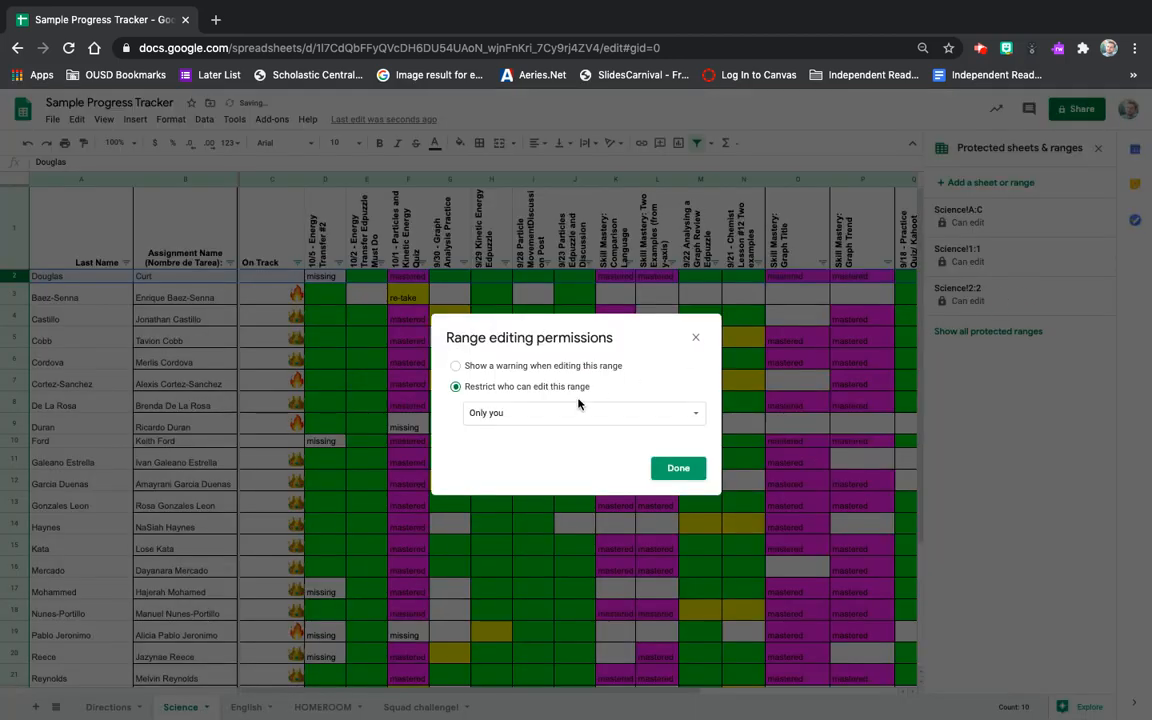
click(493, 420)
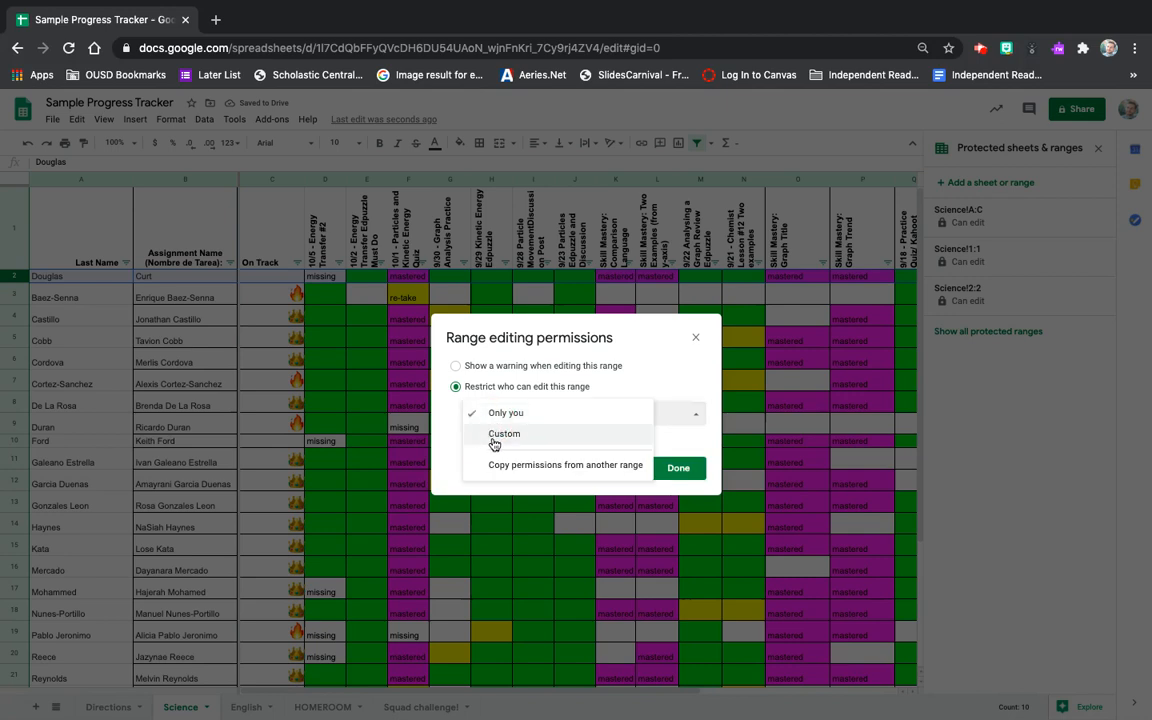
click(492, 436)
click(495, 468)
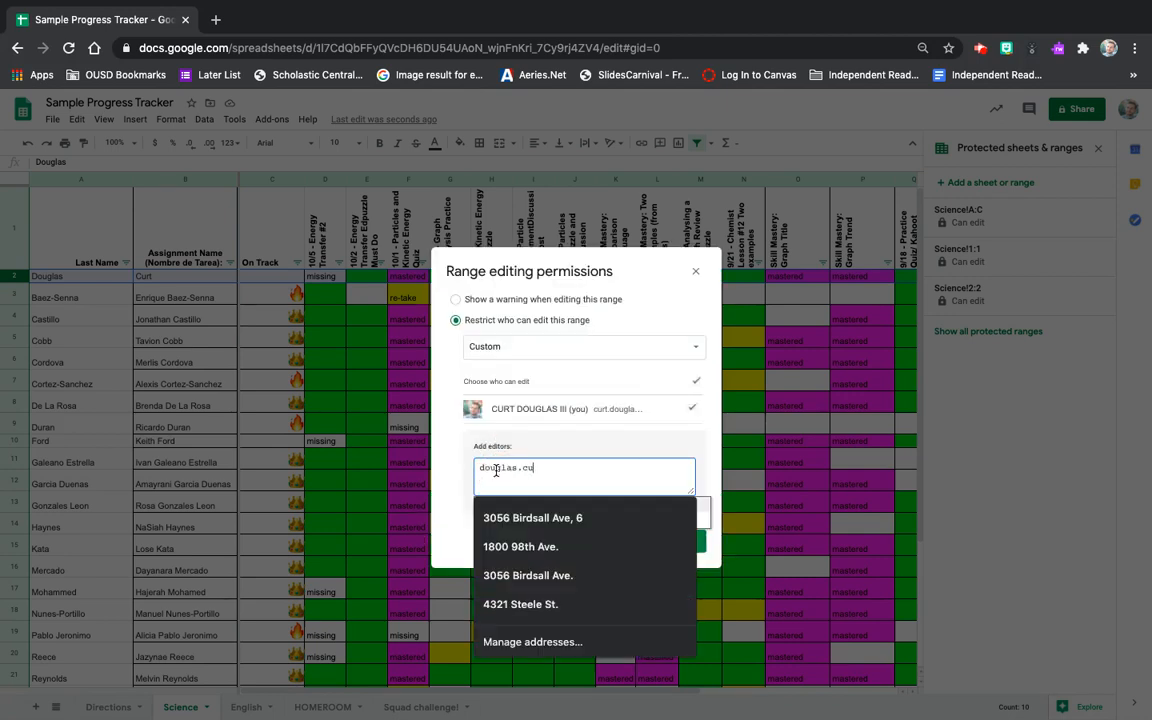
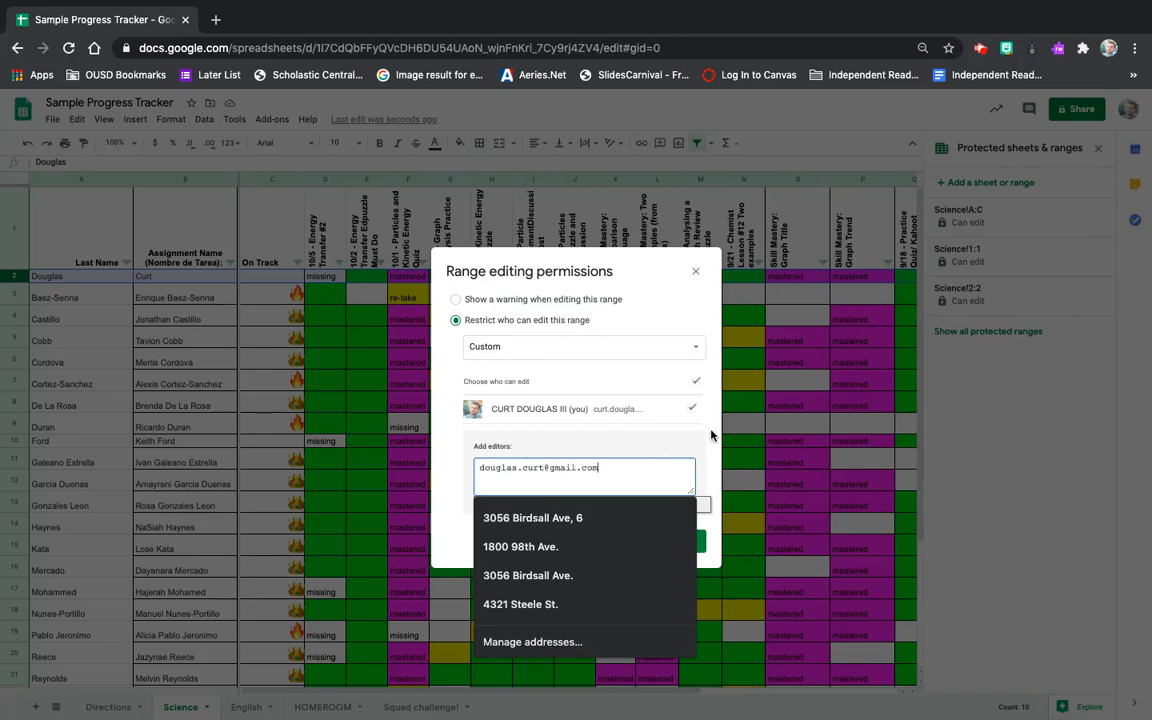
click(711, 431)
click(681, 542)
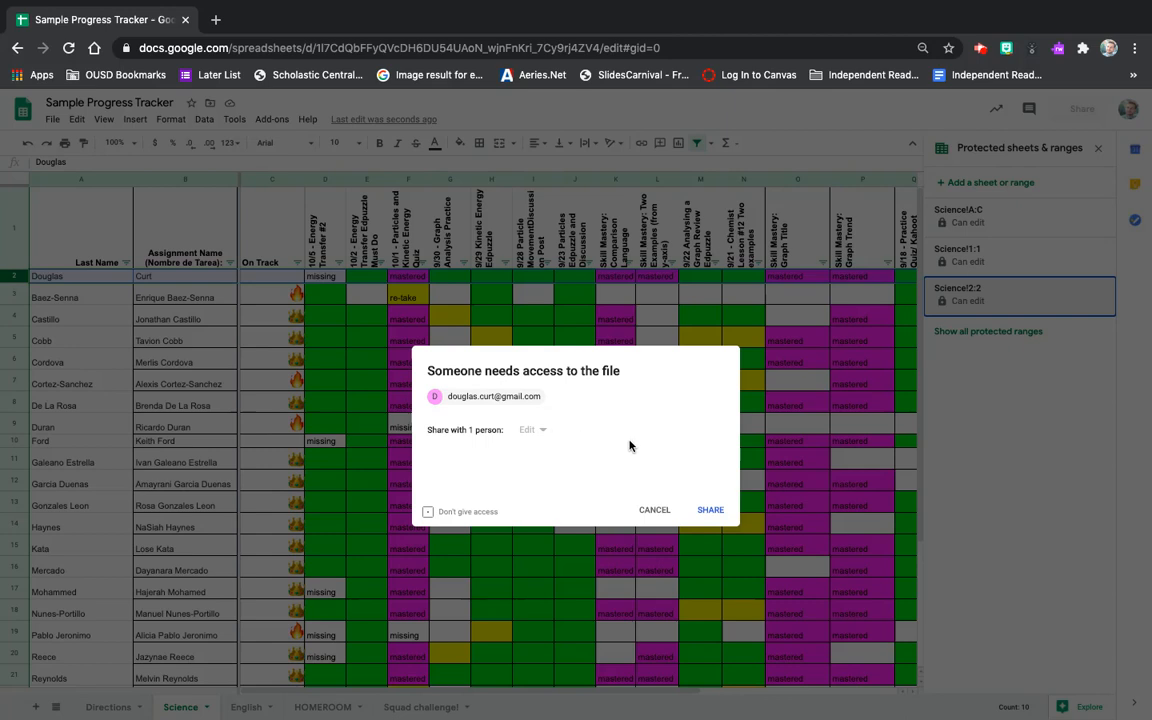
Share the file with the student's account and acknowledge the outside-organization warning.
click(709, 513)
click(715, 429)
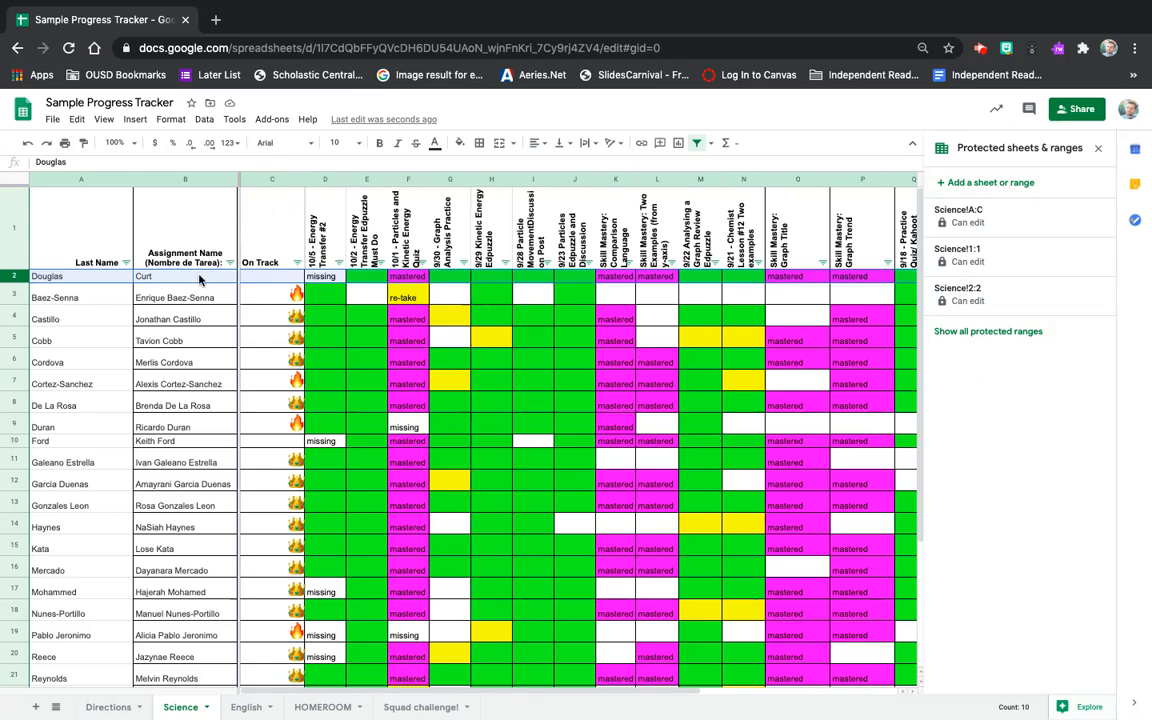
click(163, 281)
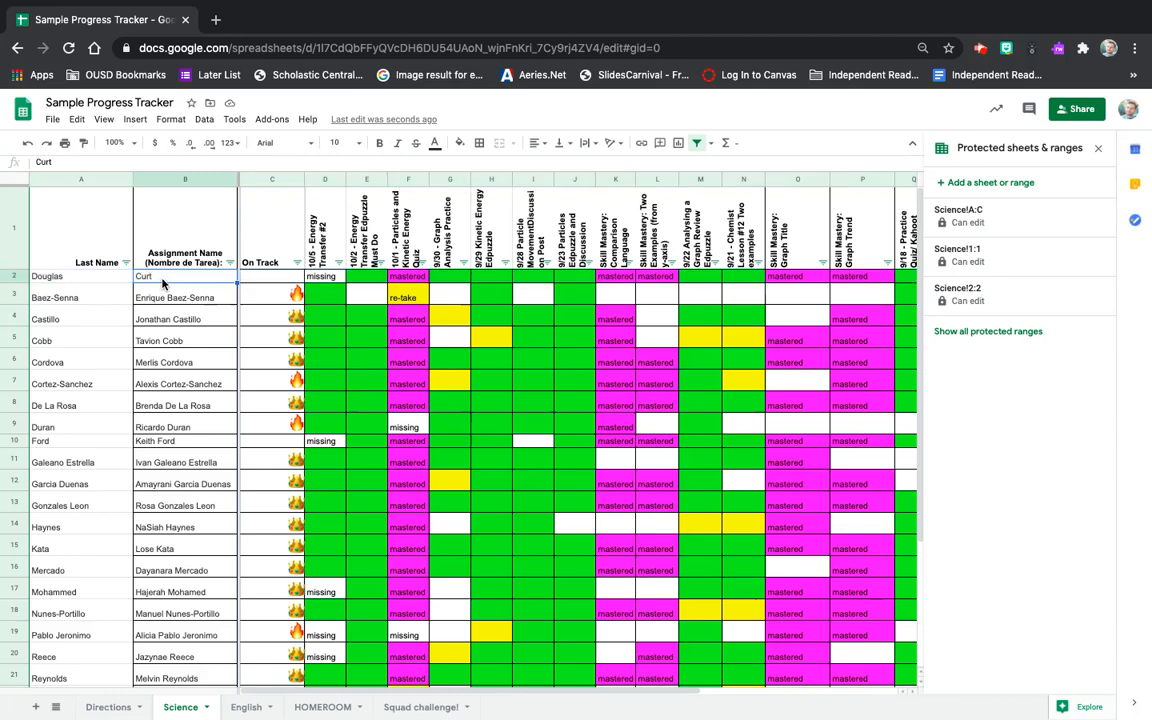
click(182, 180)
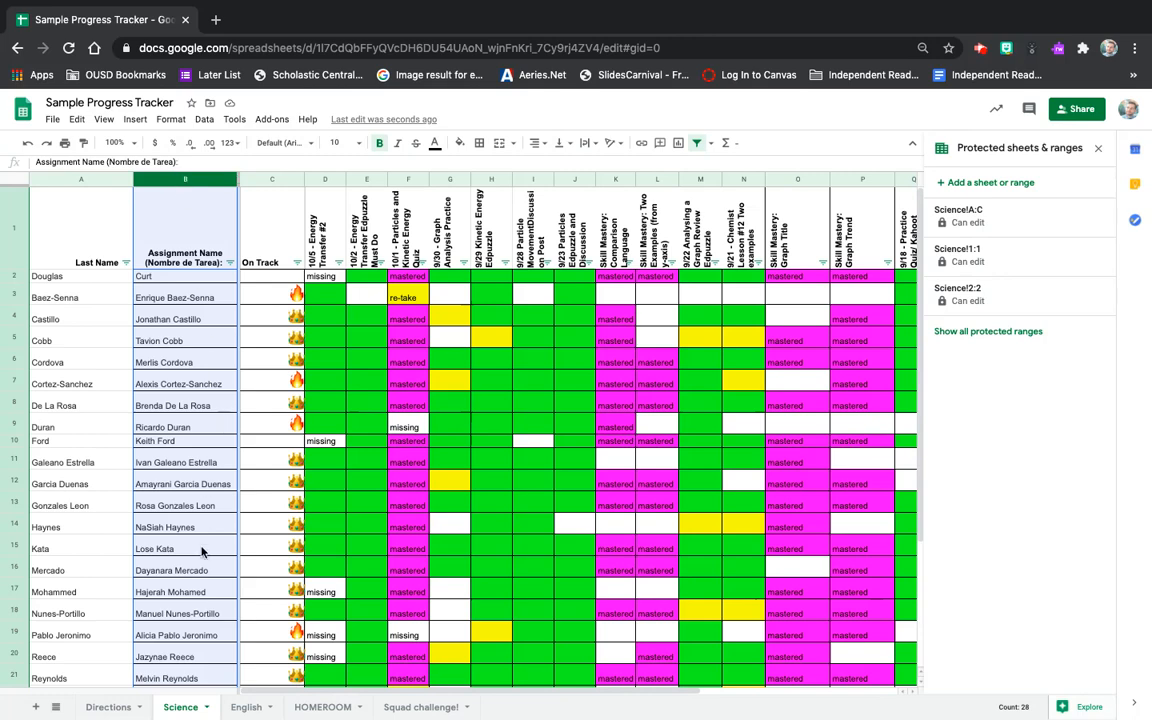
click(14, 276)
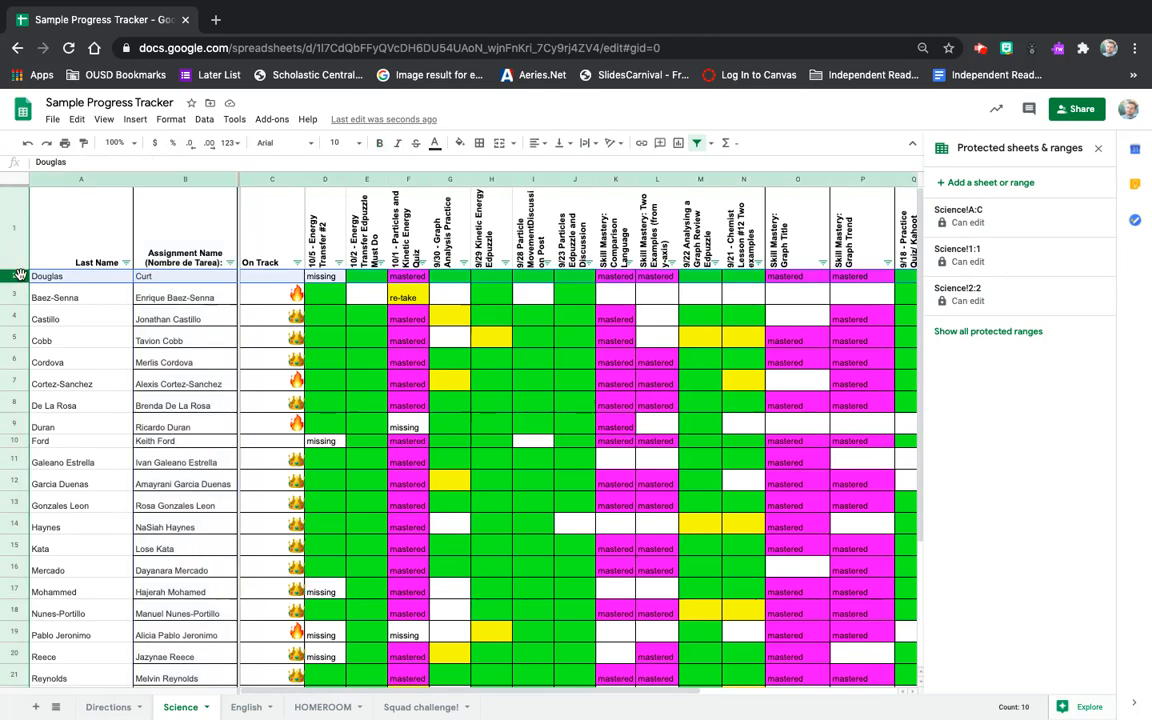
click(185, 283)
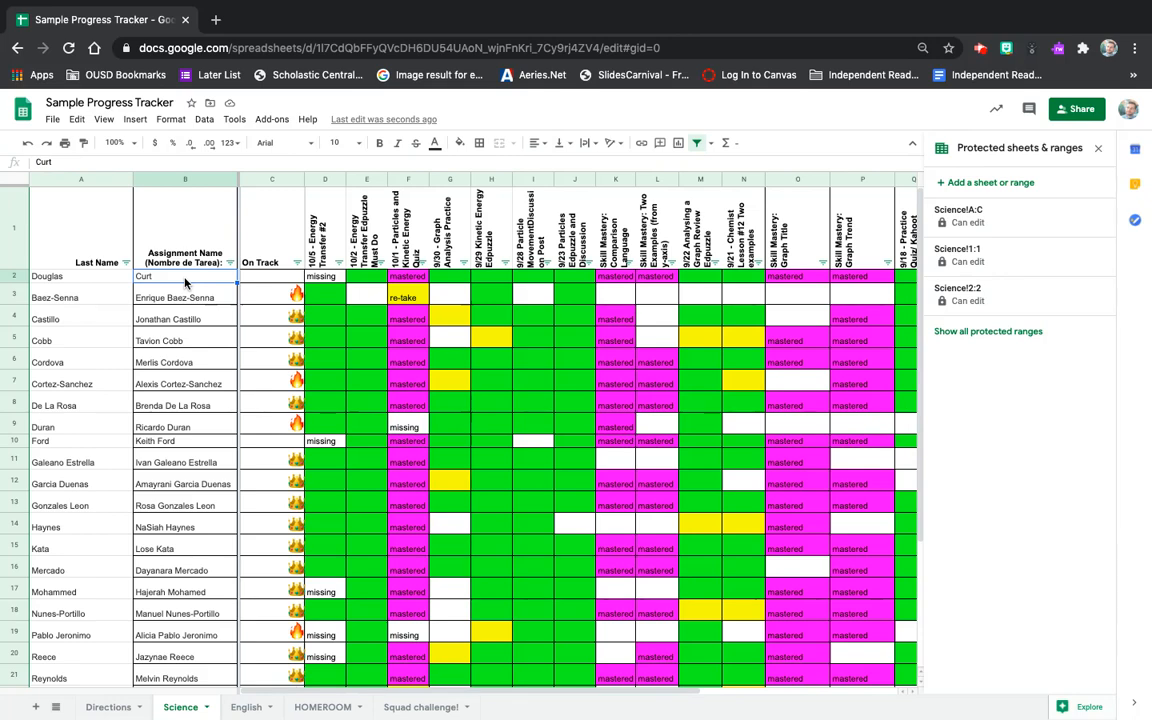
click(14, 276)
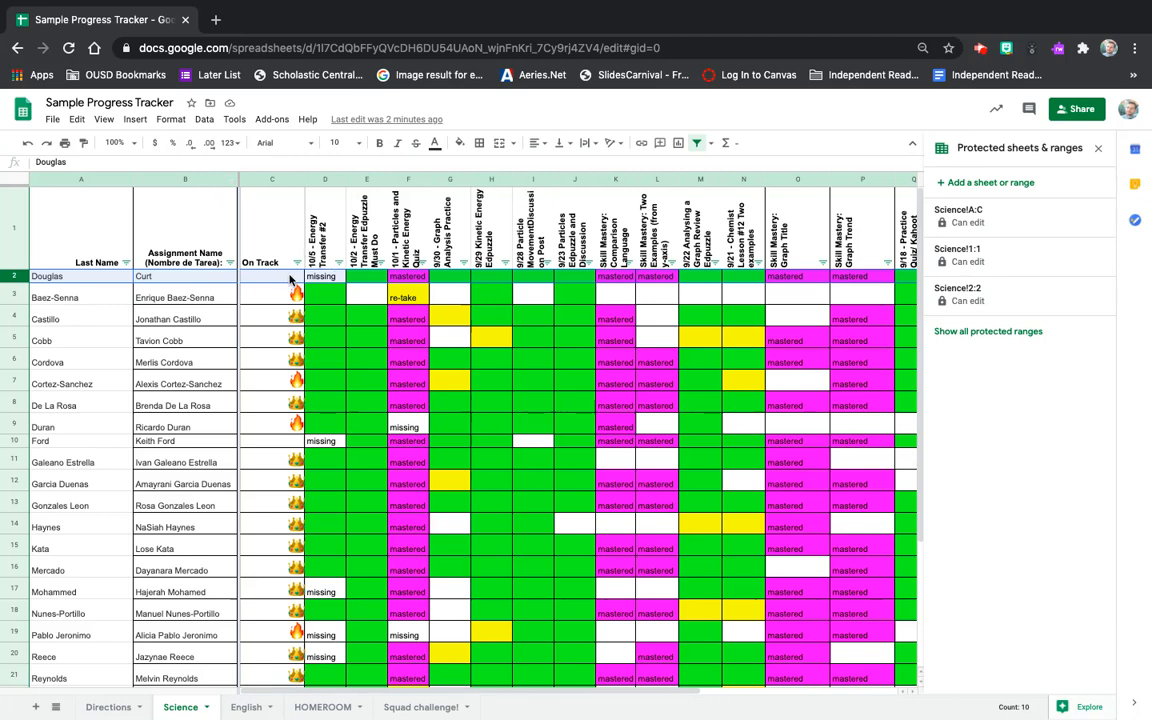
Insert a new empty column to the right of the Diagnostic column (AM).
click(320, 279)
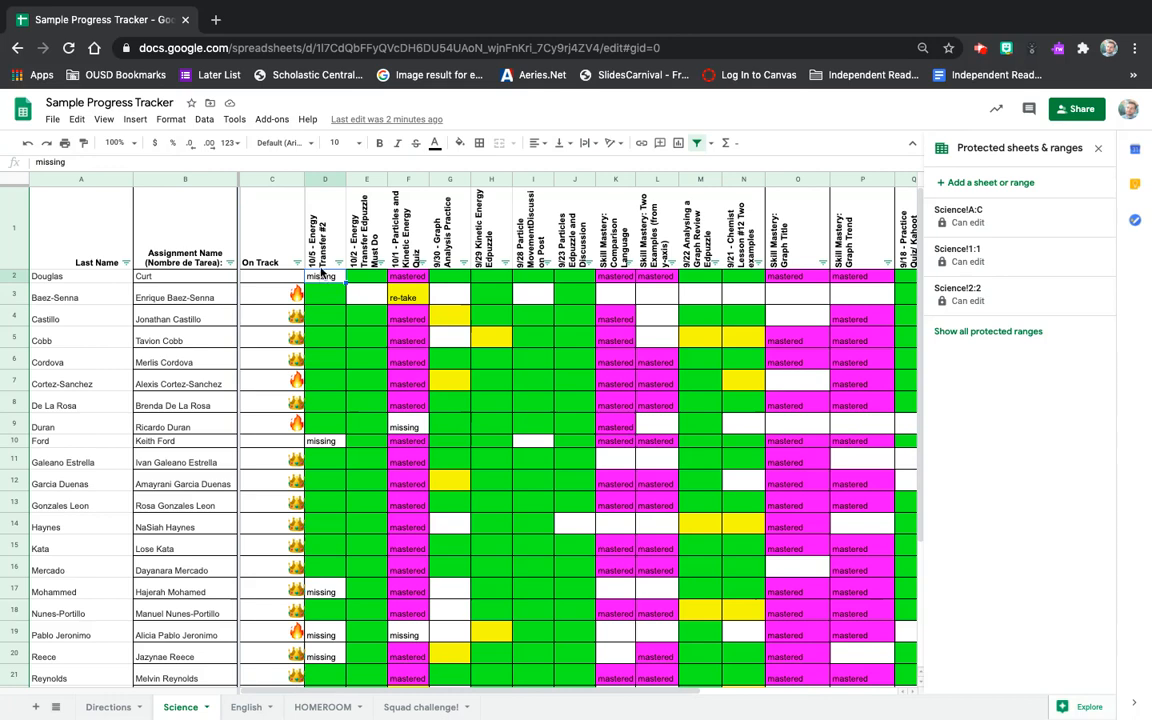
scroll(323, 250, right, 5)
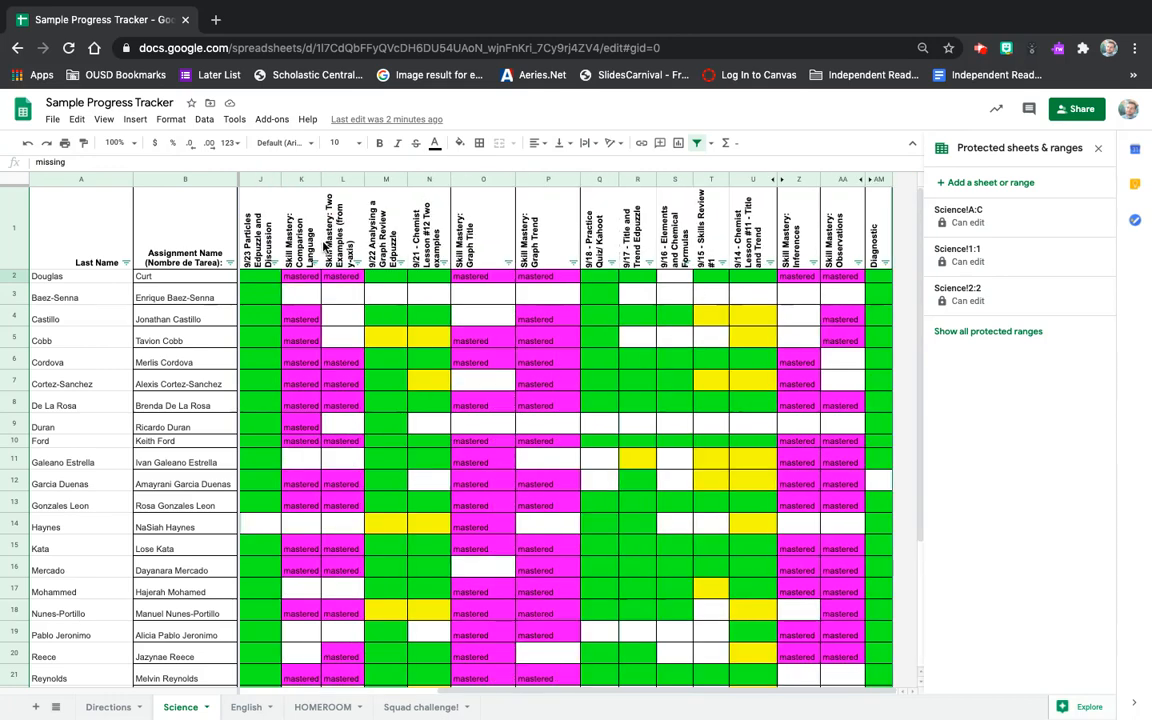
click(880, 179)
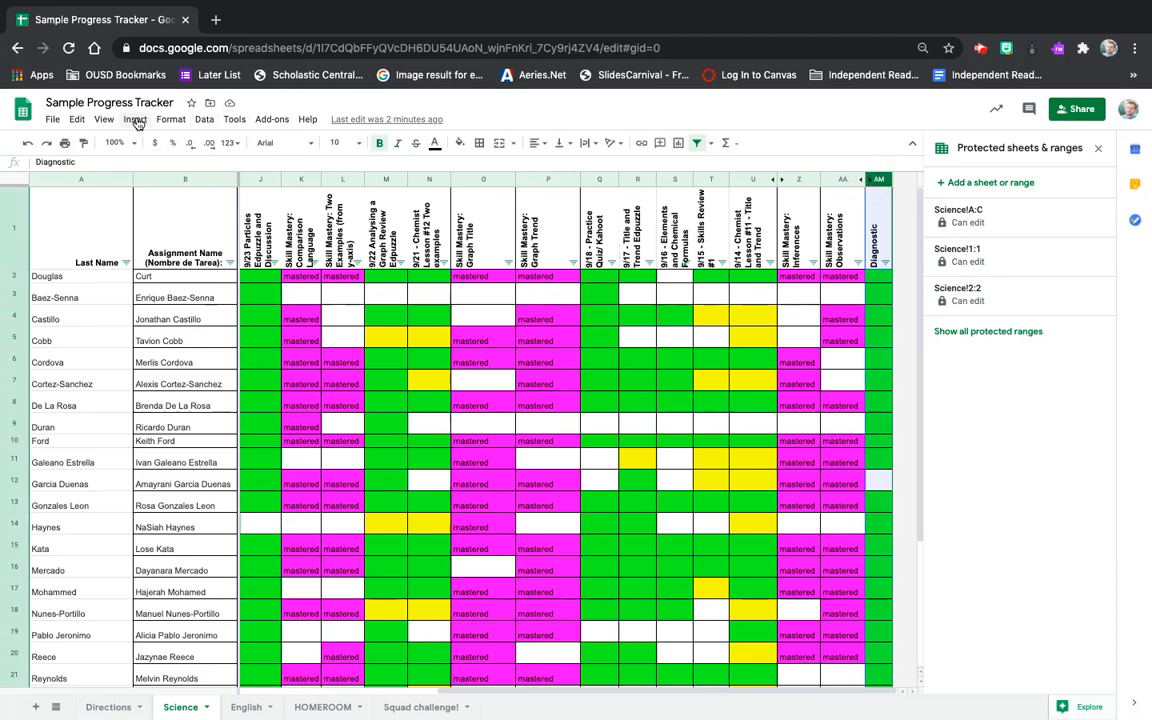
click(137, 121)
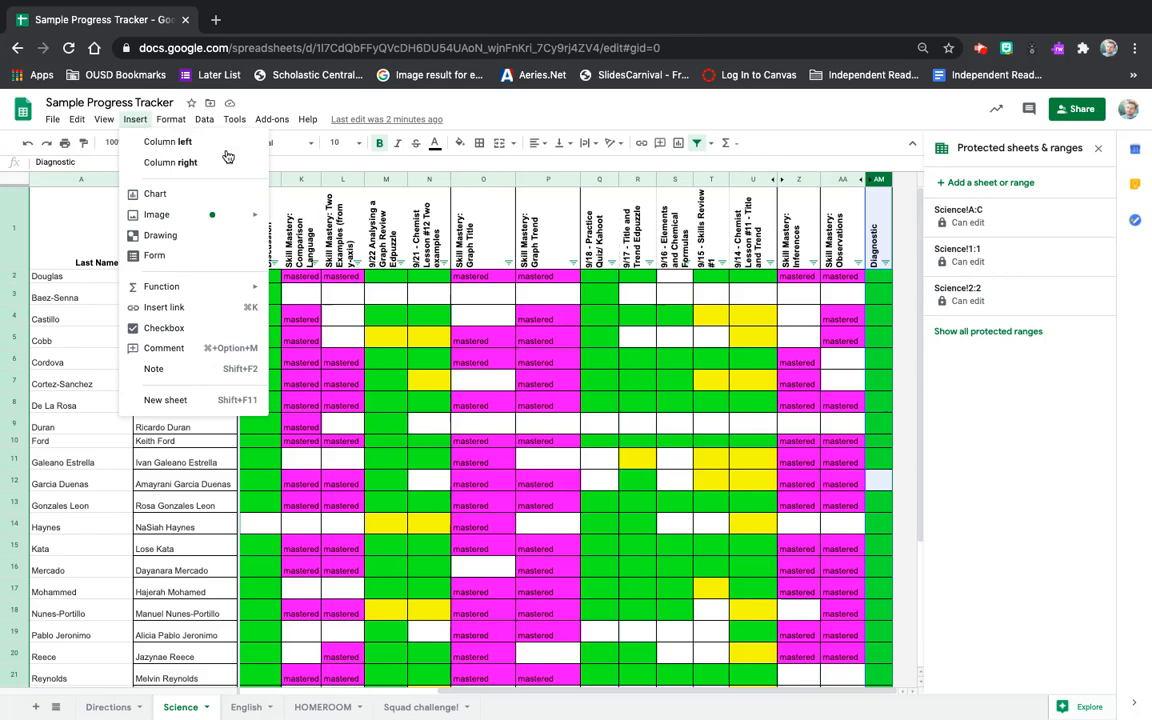
click(171, 119)
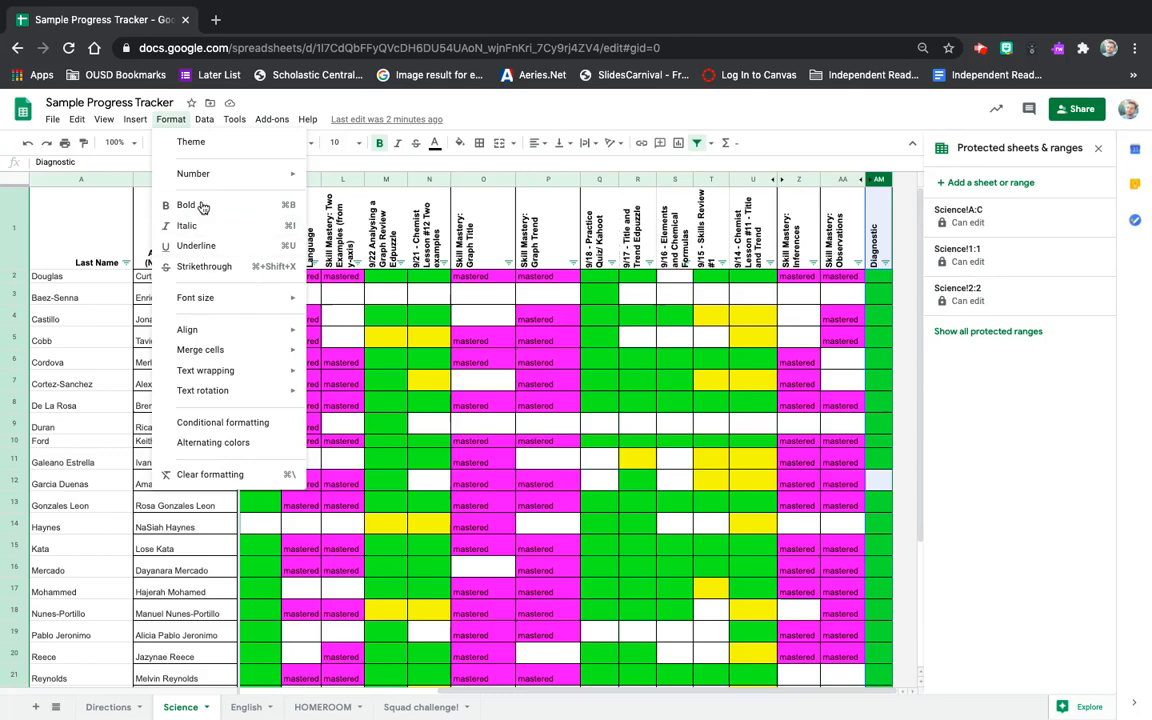
click(134, 119)
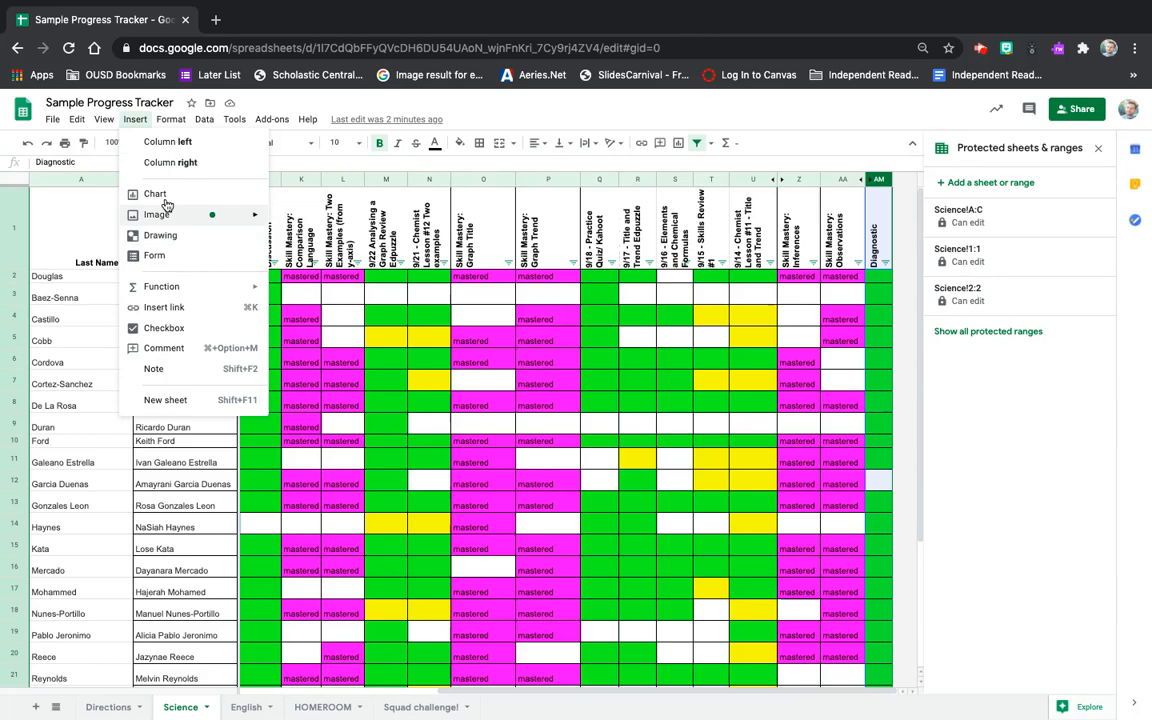
click(188, 168)
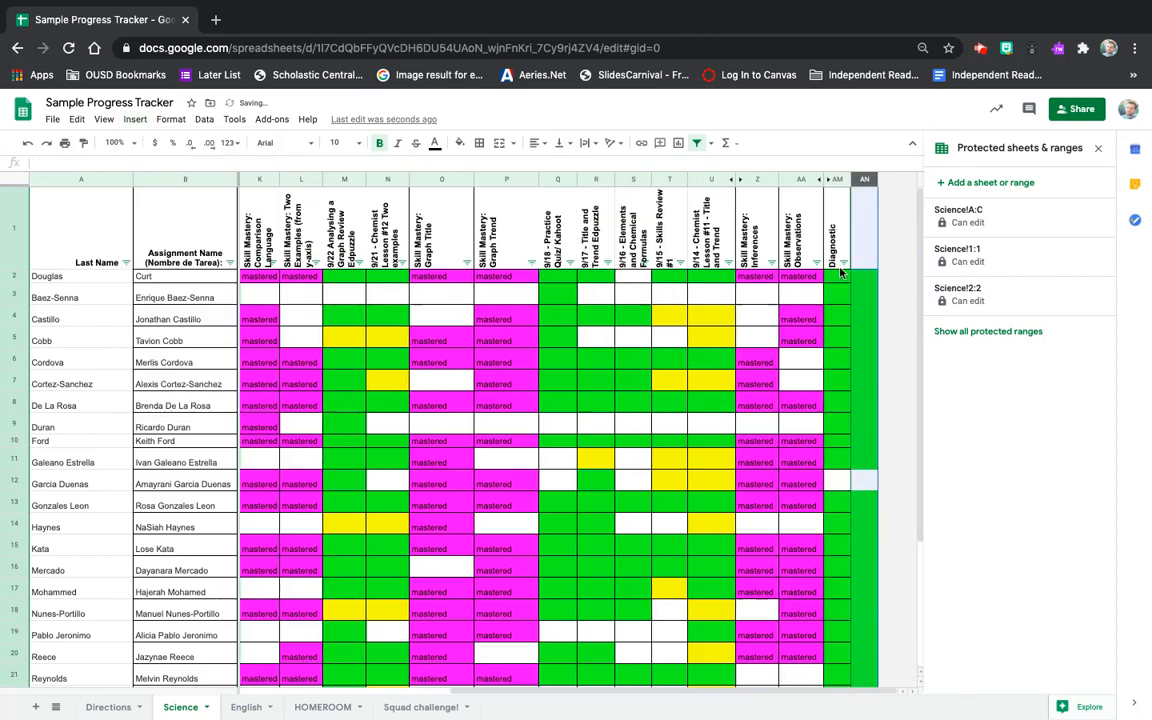
Select cells AN12:AN28 in the new column.
scroll(872, 283, down, 2)
scroll(872, 283, down, 3)
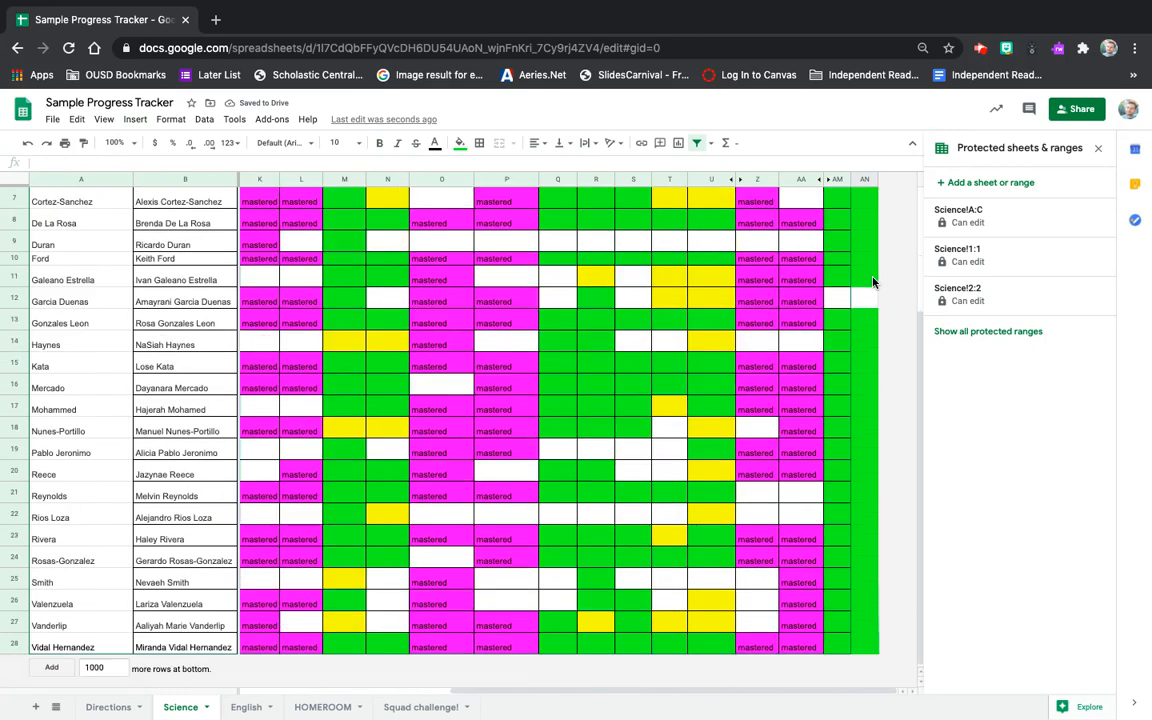
shift+click(867, 651)
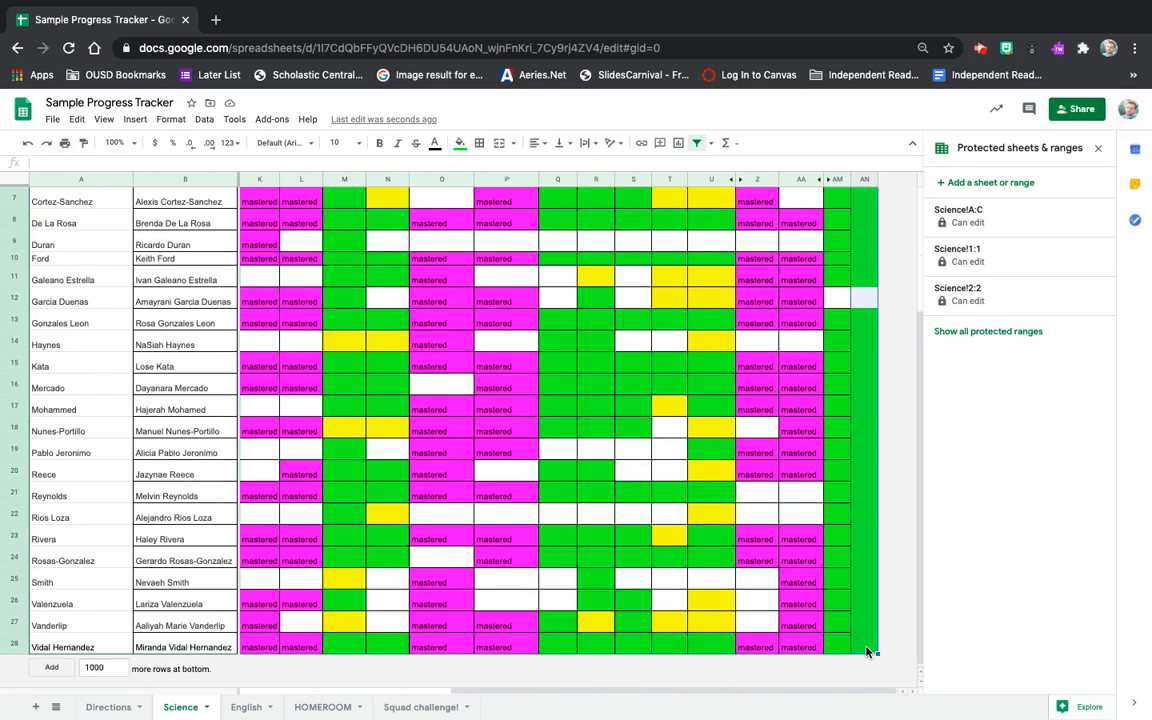
click(459, 142)
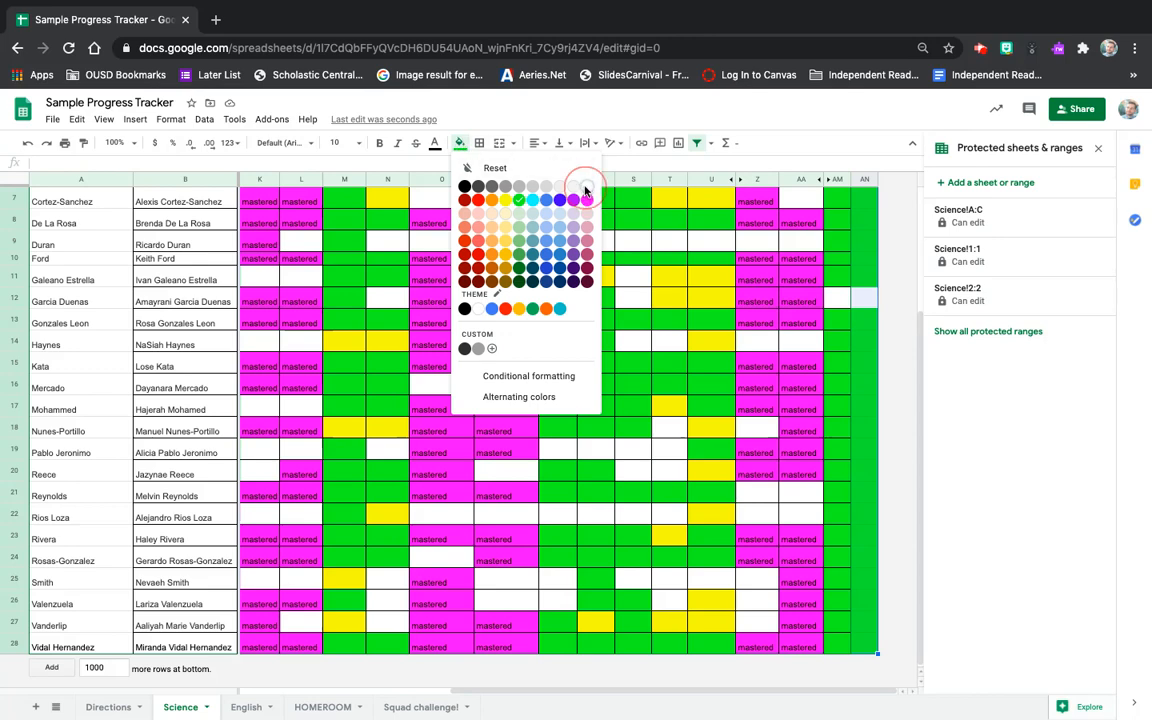
Fill the selected AN12:AN28 cells white instead of green, then deselect them.
click(587, 186)
click(731, 386)
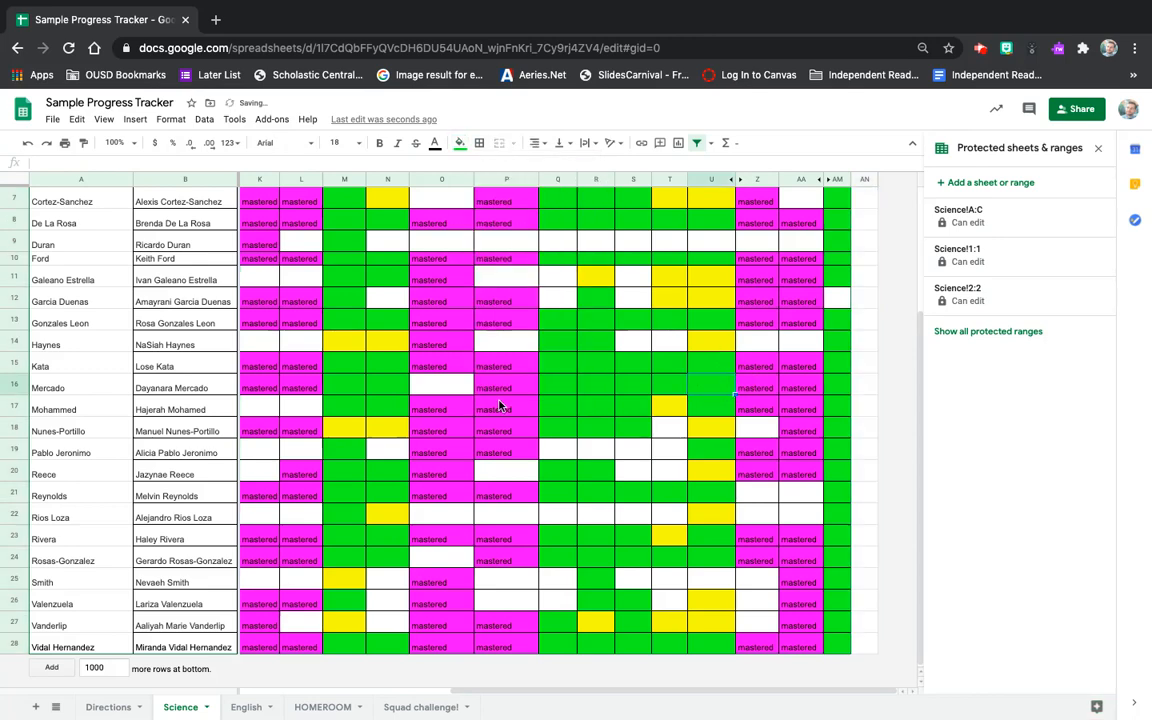
scroll(652, 567, up, 5)
click(651, 567)
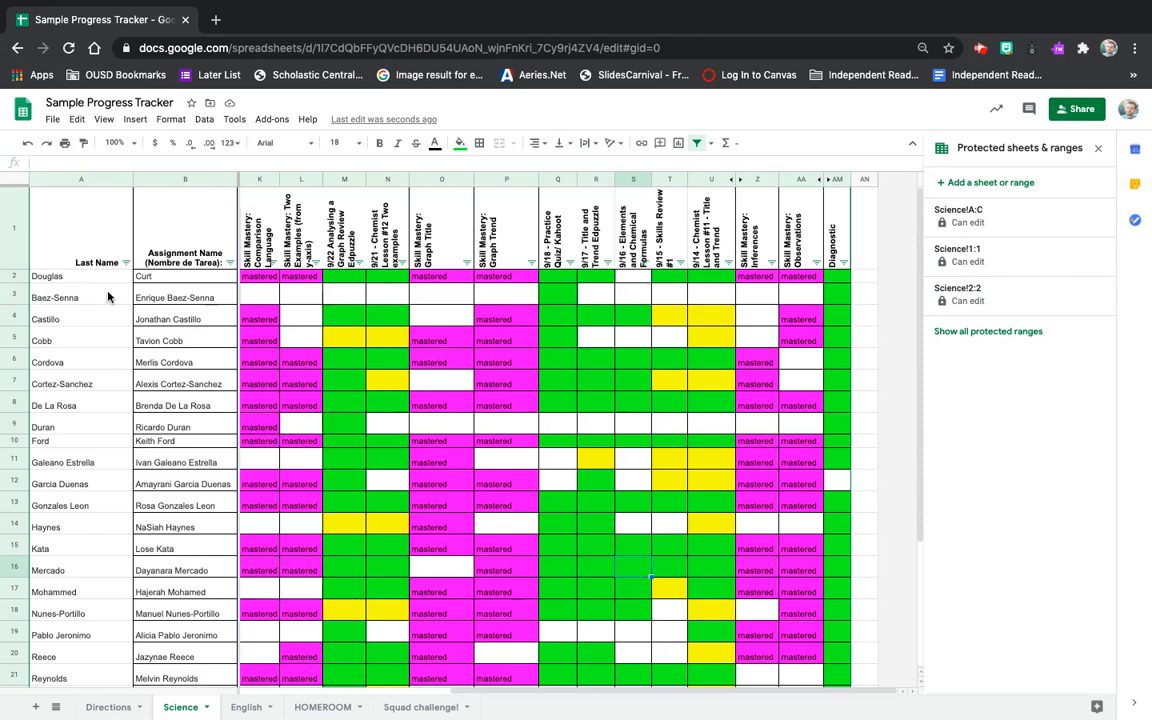
scroll(200, 411, down, 3)
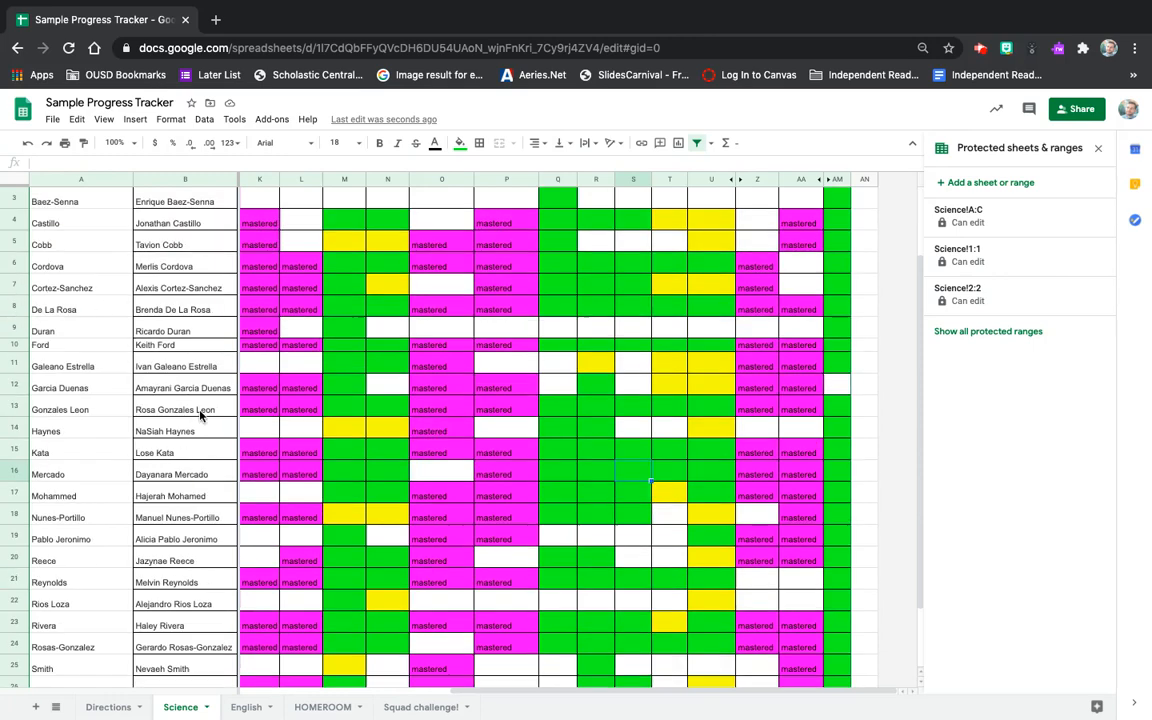
scroll(200, 411, up, 3)
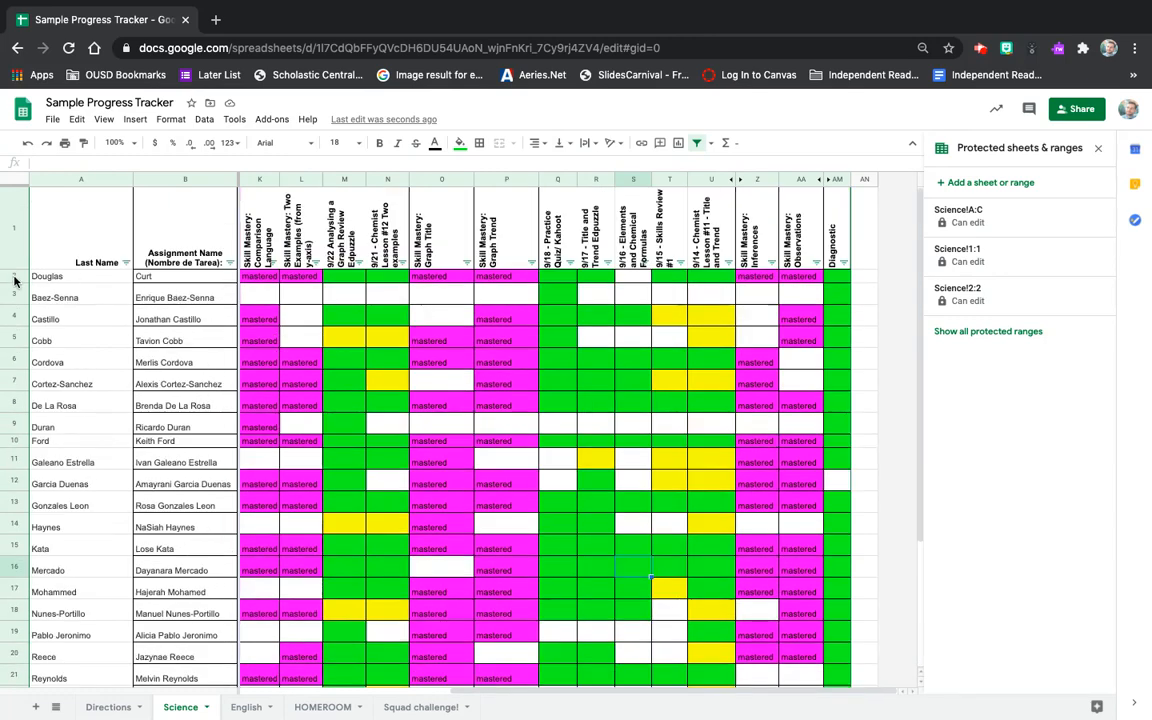
click(11, 277)
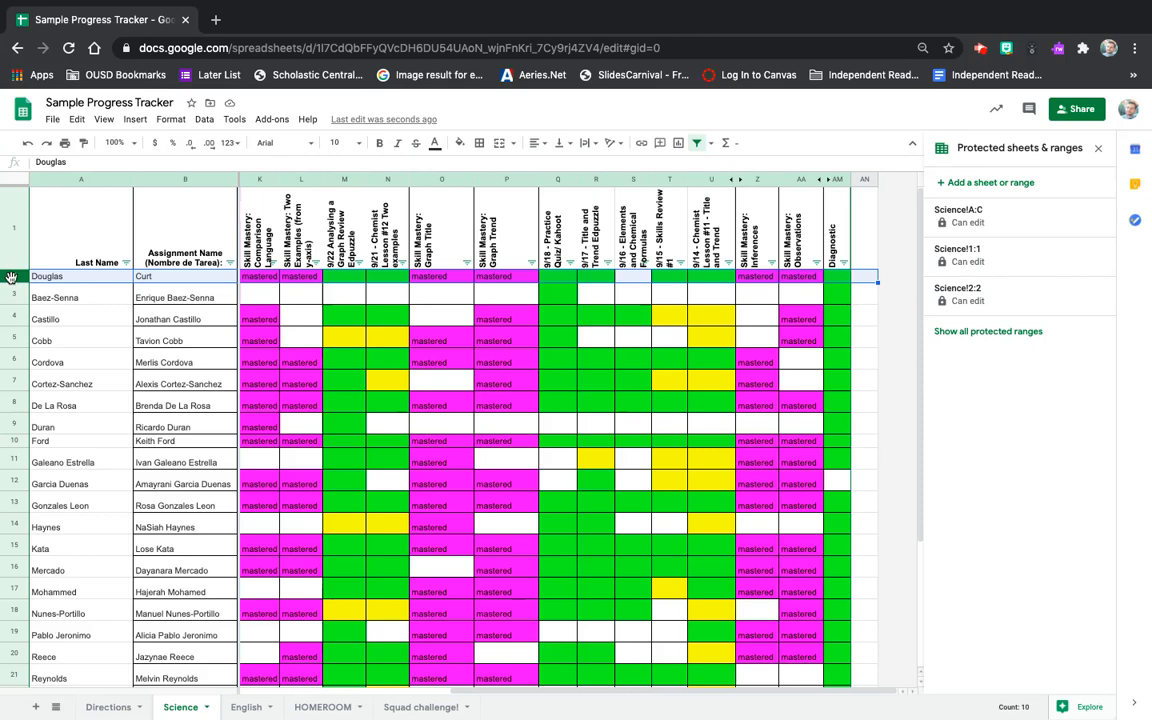
click(15, 340)
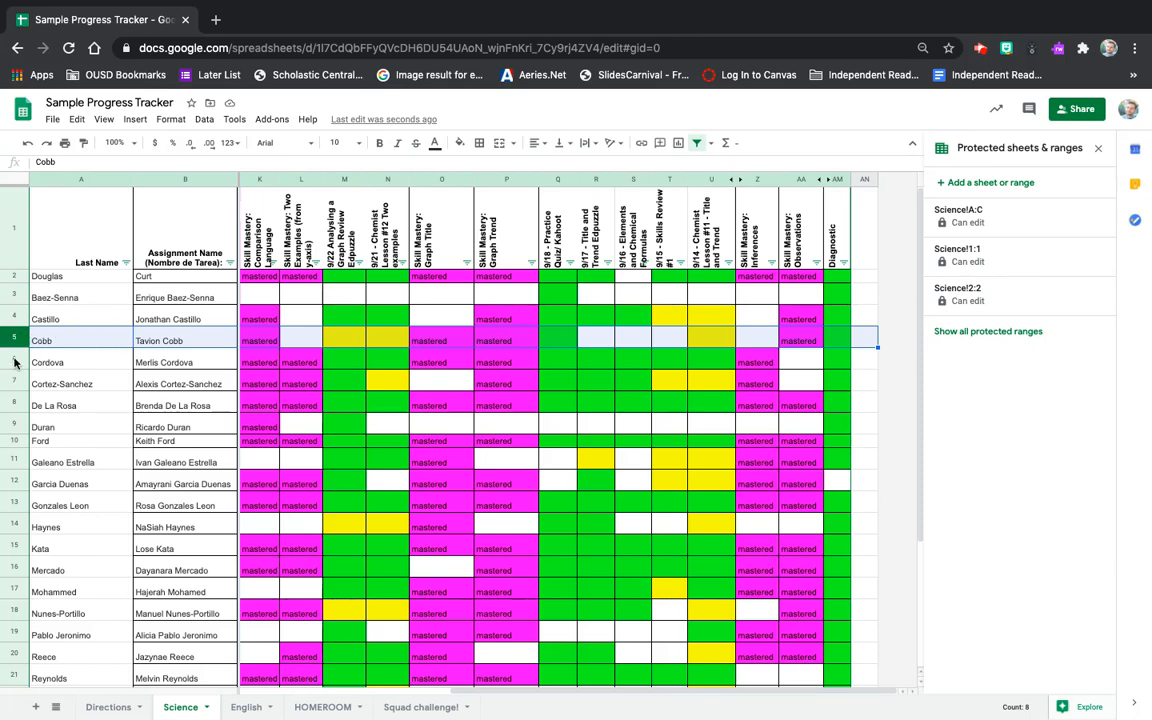
click(14, 360)
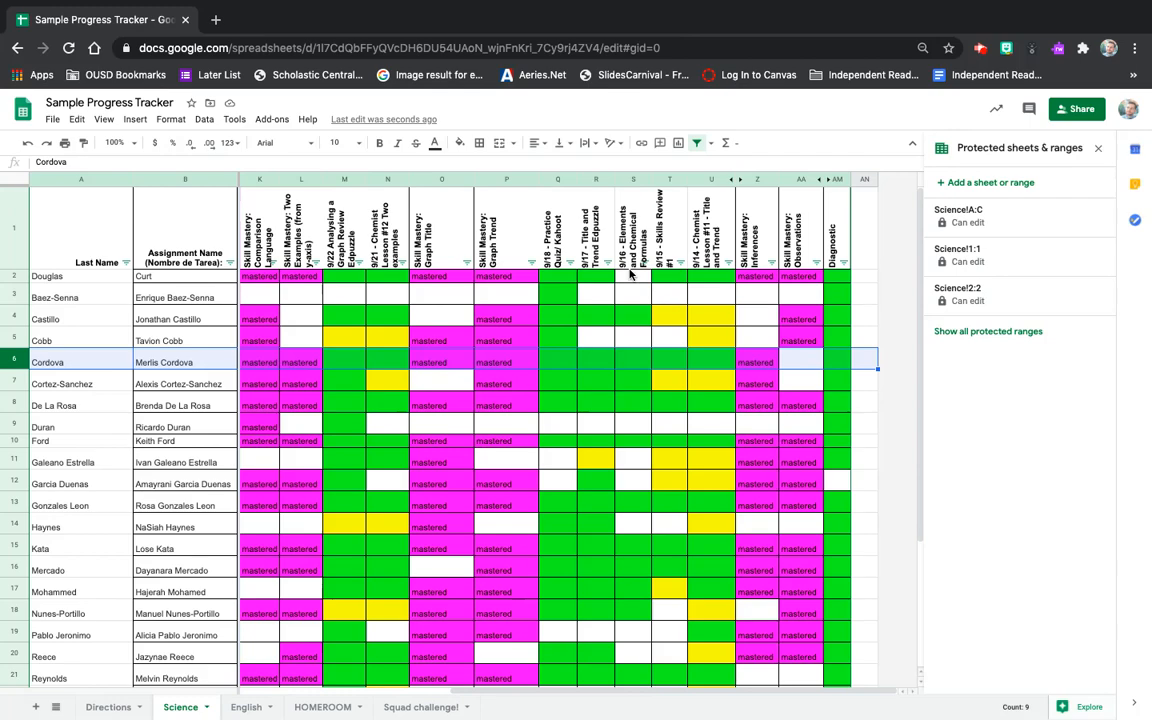
mouse_move(48, 3)
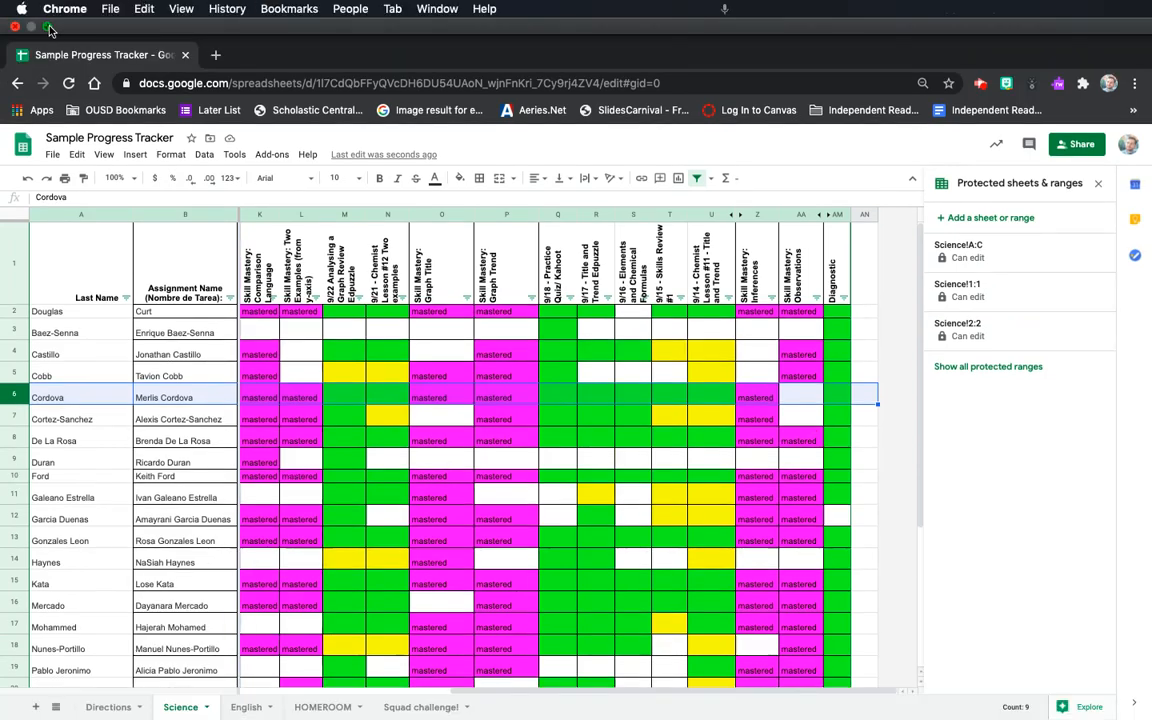
Copy the tracker's URL and load it in the other My Drive Chrome window.
click(48, 28)
click(371, 158)
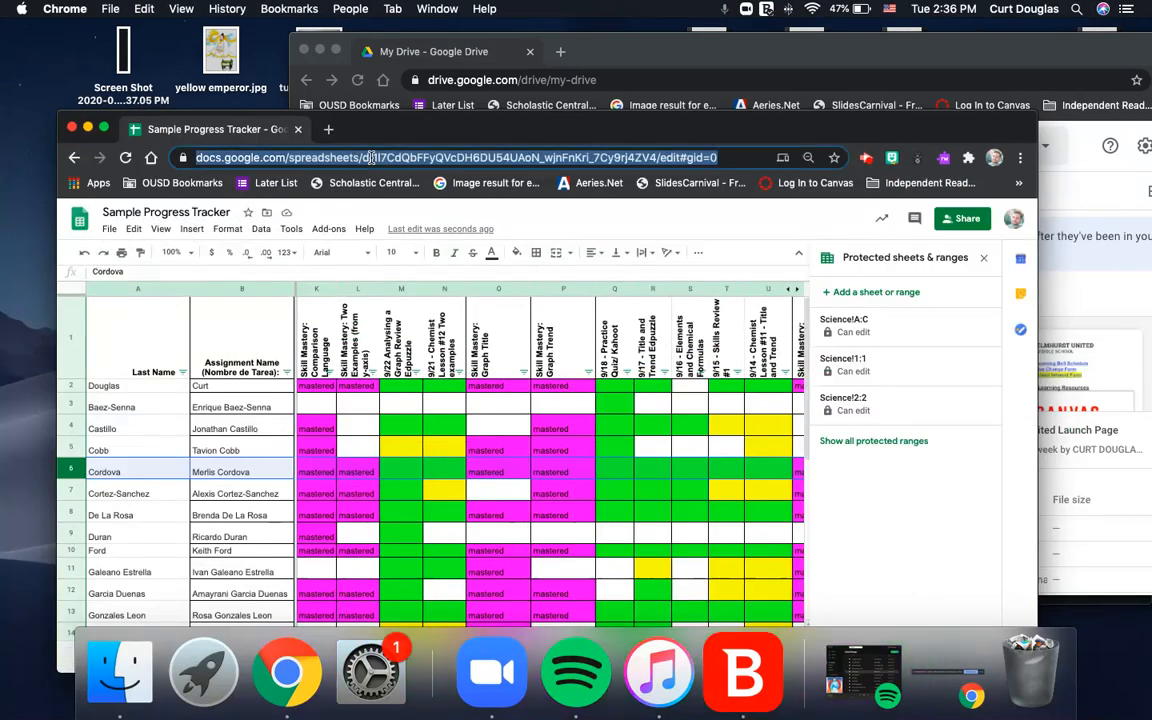
click(675, 50)
click(450, 80)
key(Return)
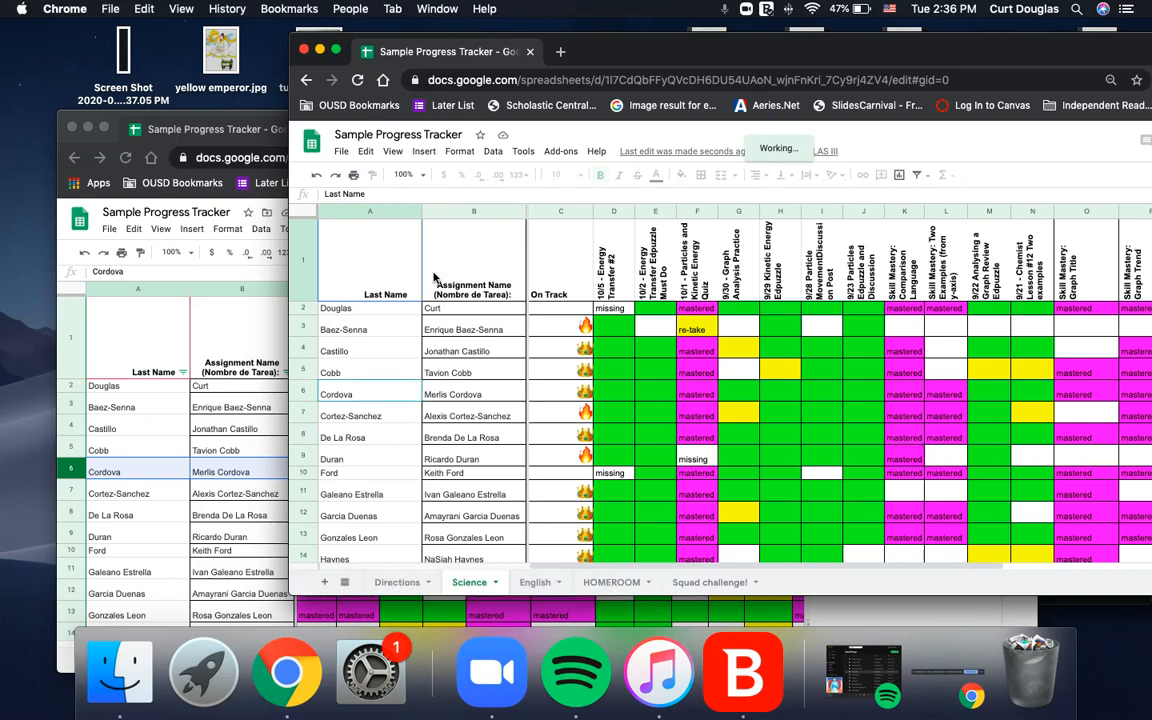
click(397, 582)
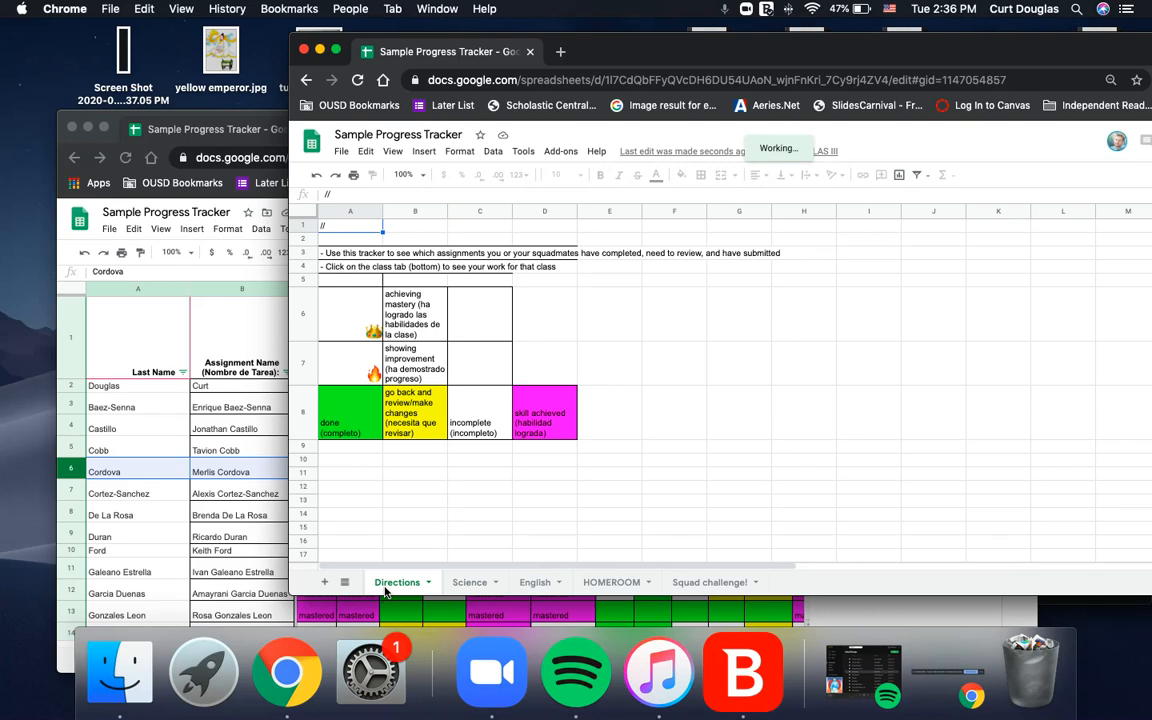
click(460, 310)
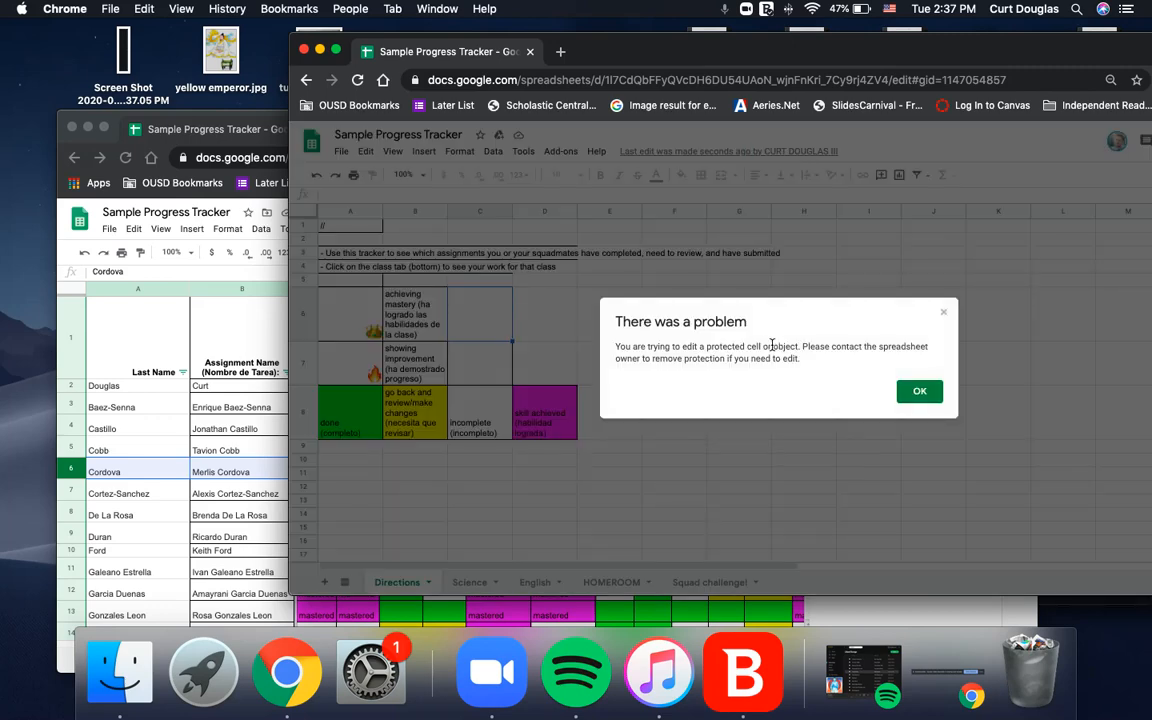
click(919, 390)
click(436, 424)
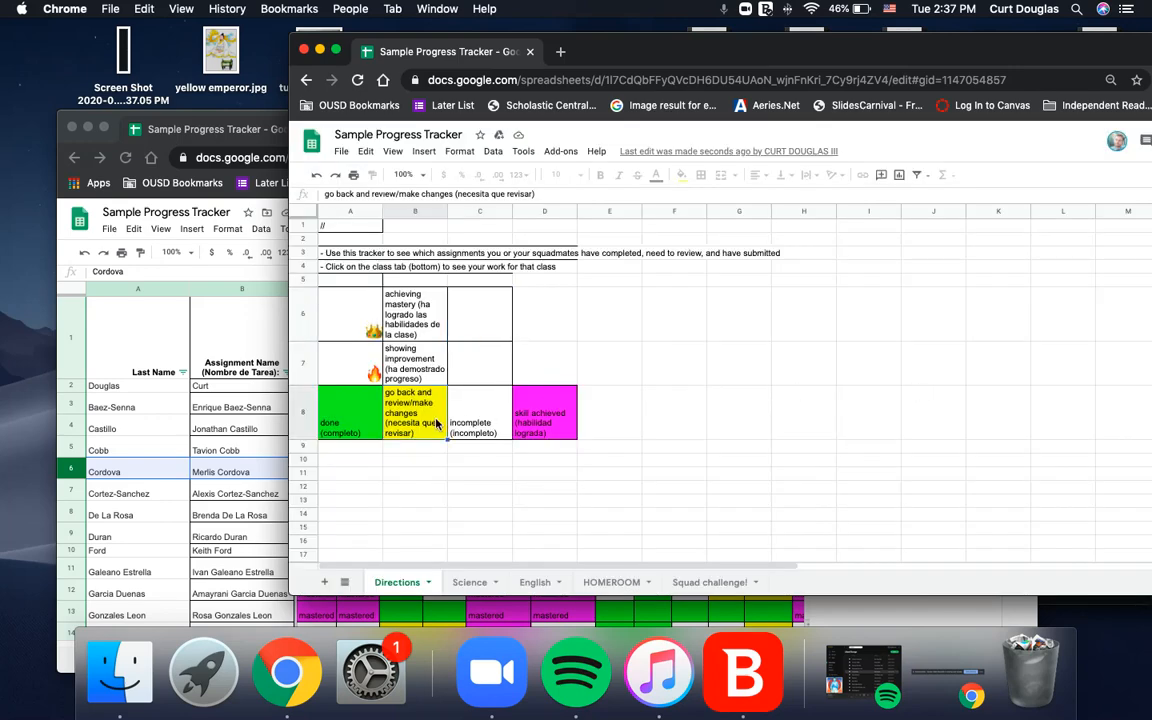
double_click(436, 424)
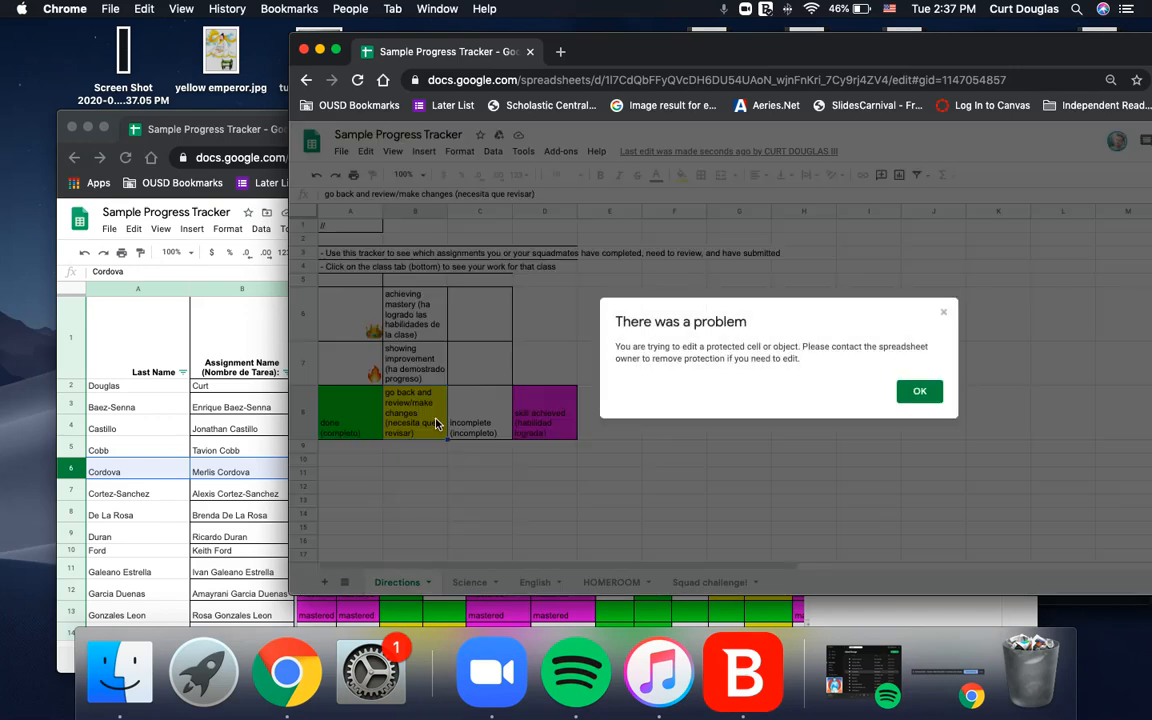
click(919, 390)
double_click(624, 399)
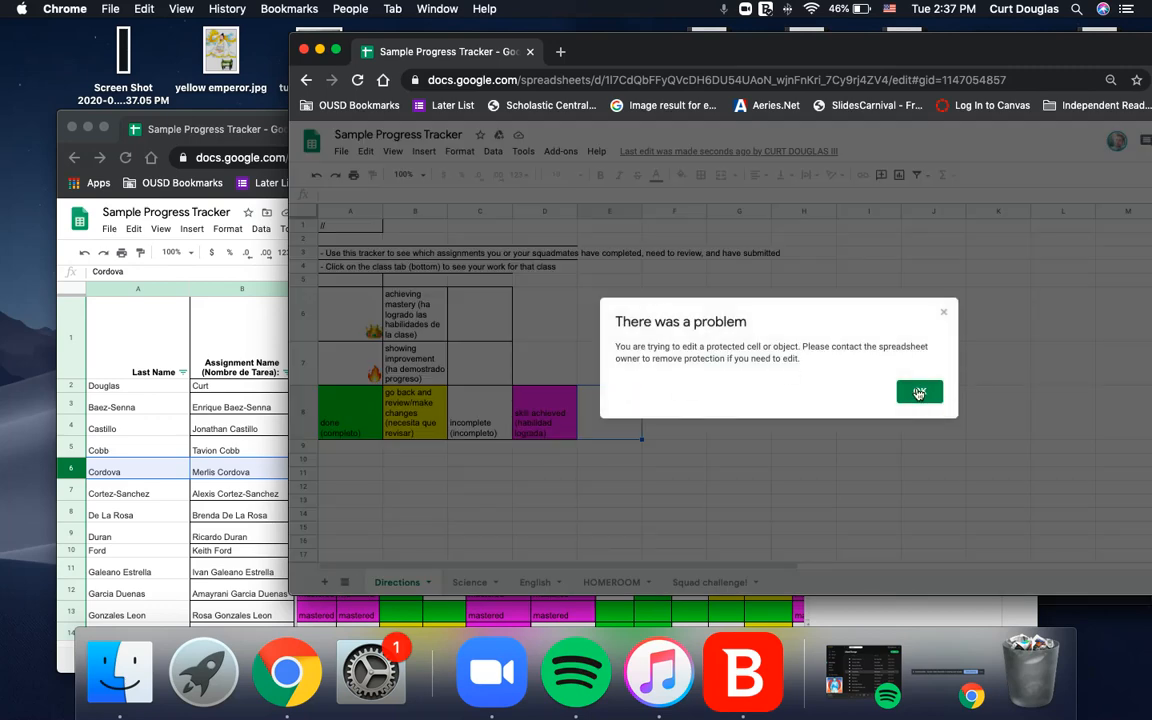
click(918, 391)
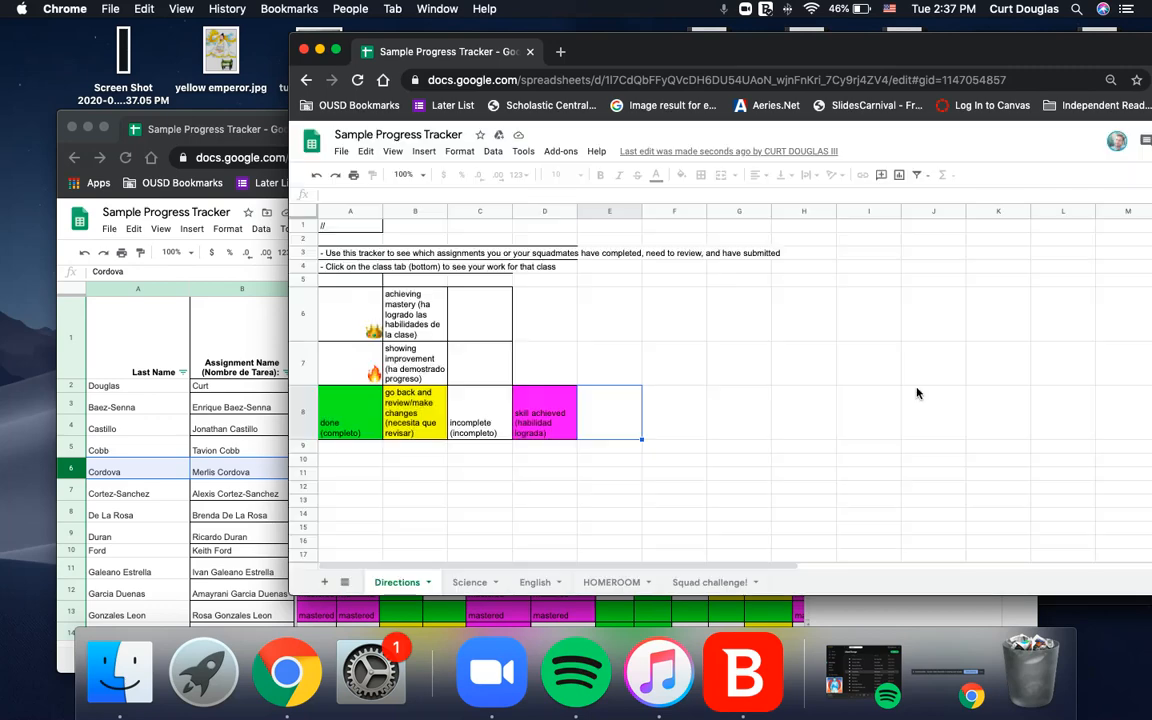
click(468, 582)
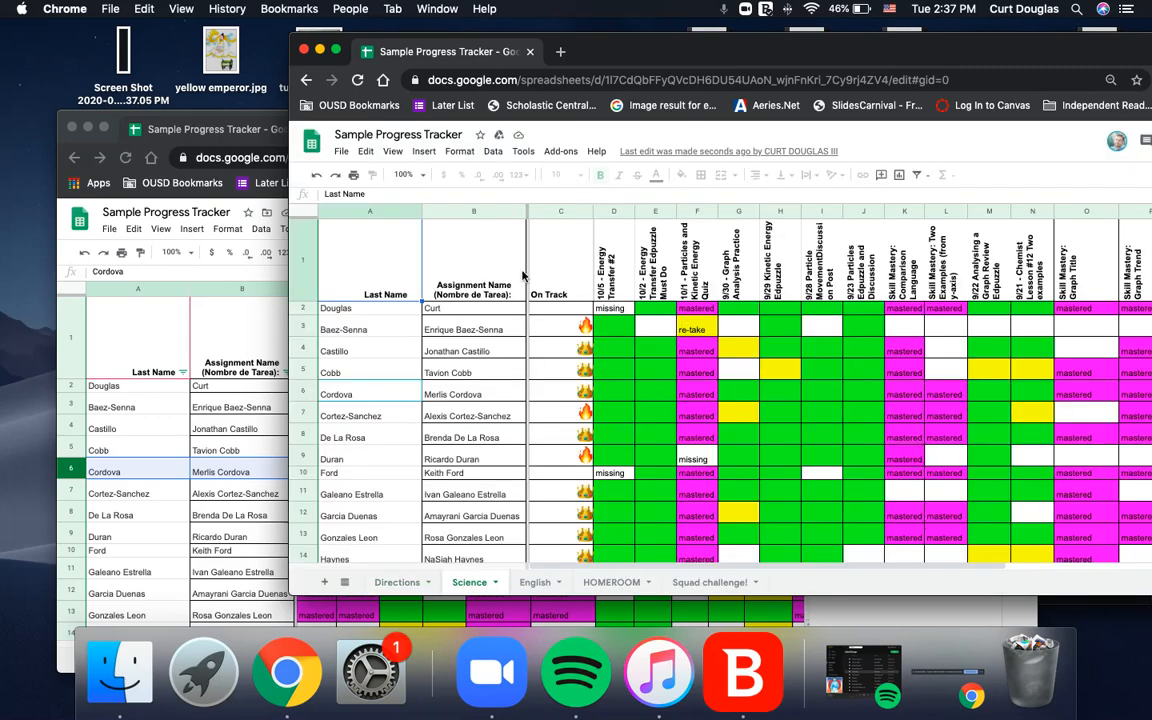
Try editing the last-name cell A2 to confirm it shows a protection warning.
click(353, 310)
double_click(353, 310)
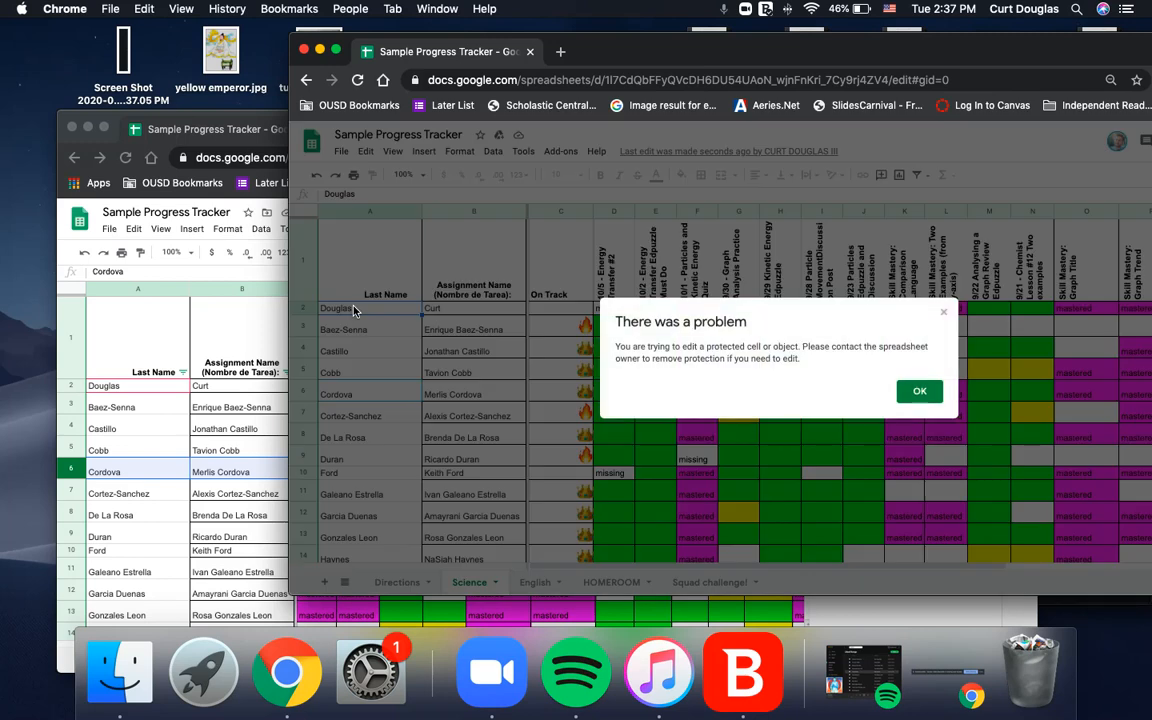
click(918, 392)
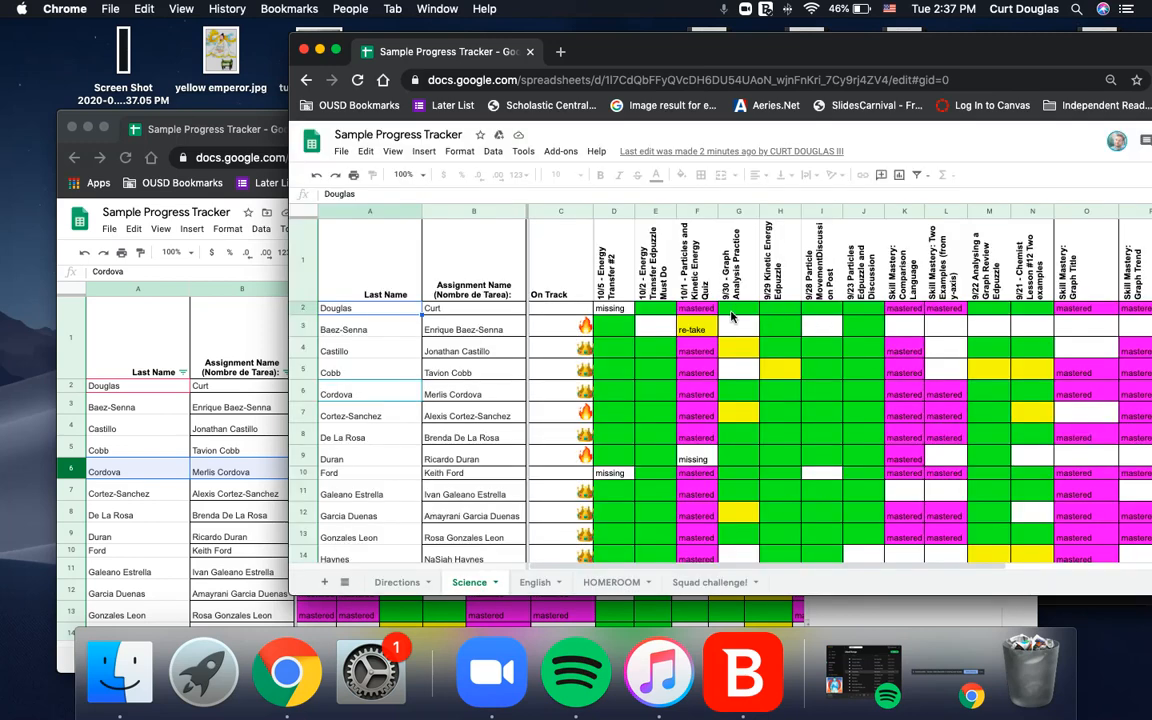
Delete the missing mark in D2 and fill that cell green.
click(614, 310)
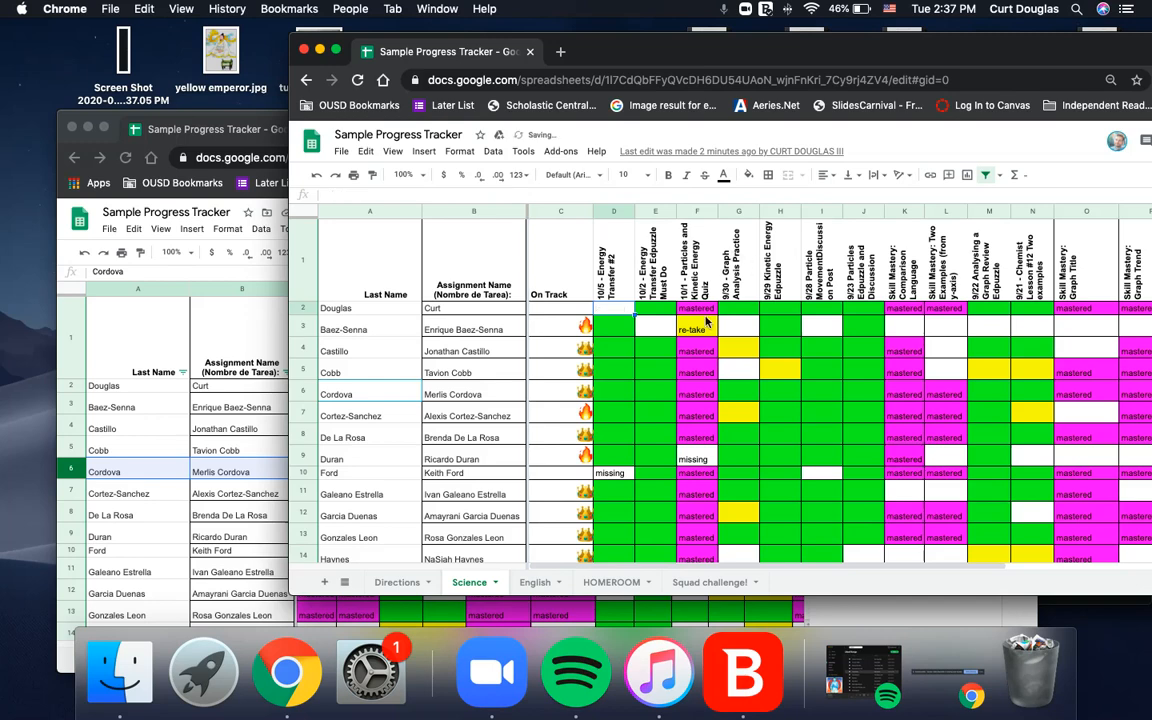
key(Delete)
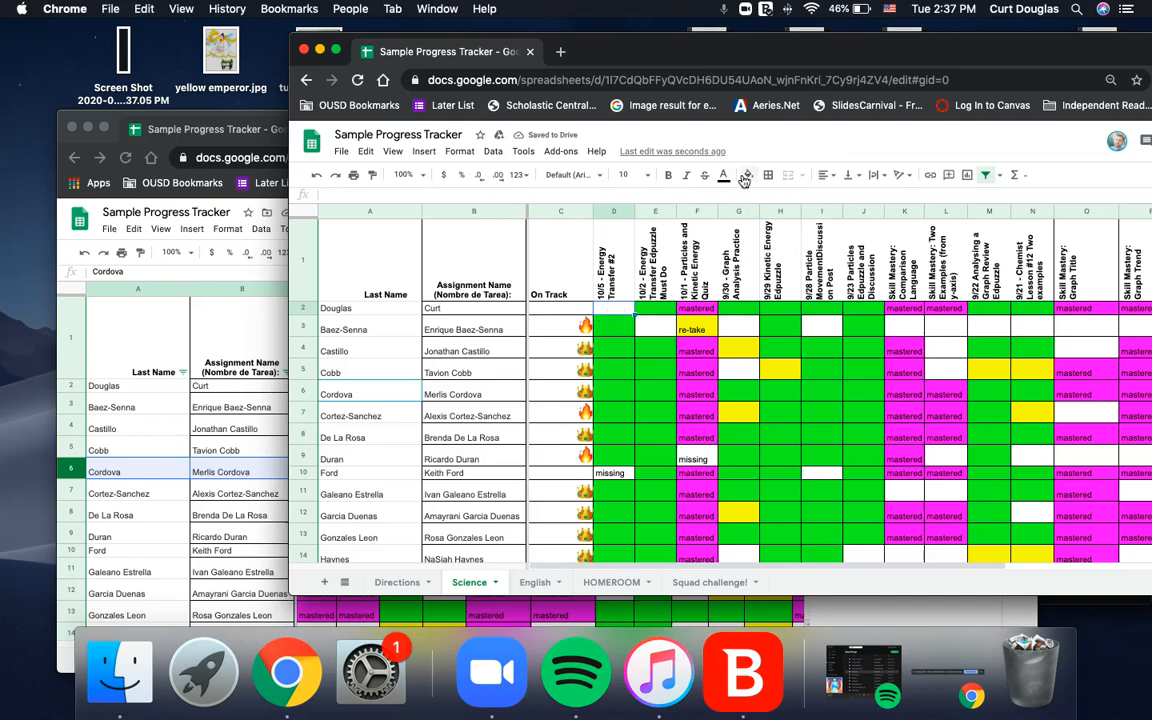
click(748, 175)
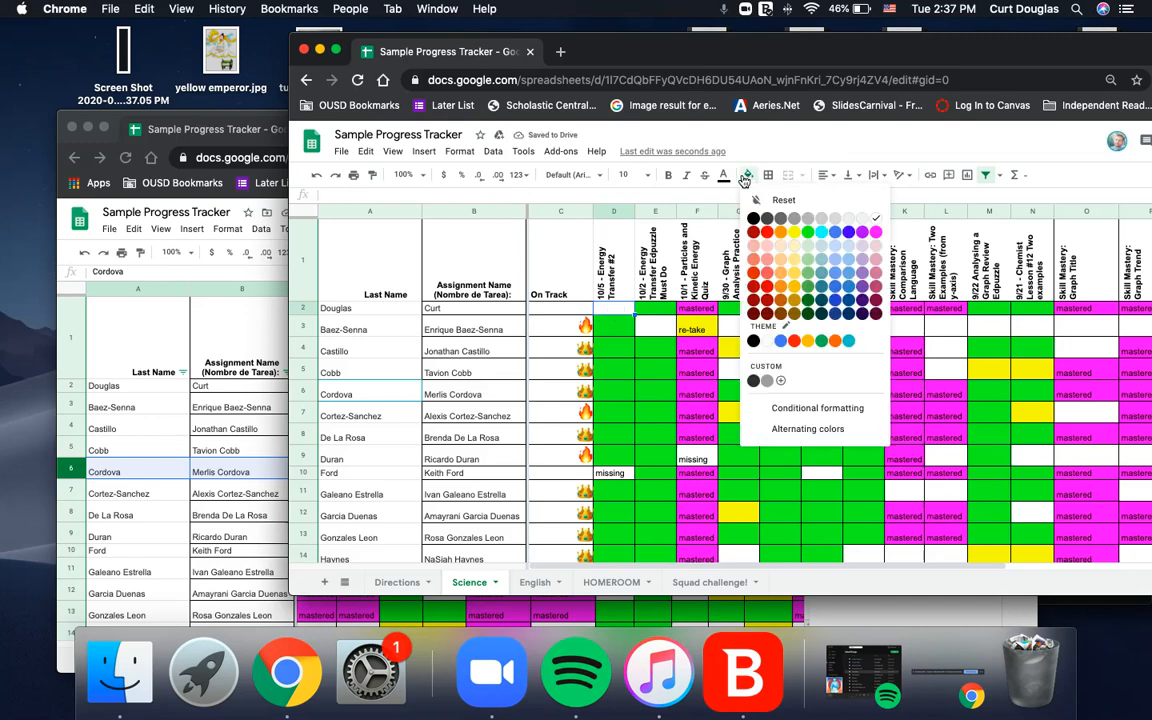
click(807, 233)
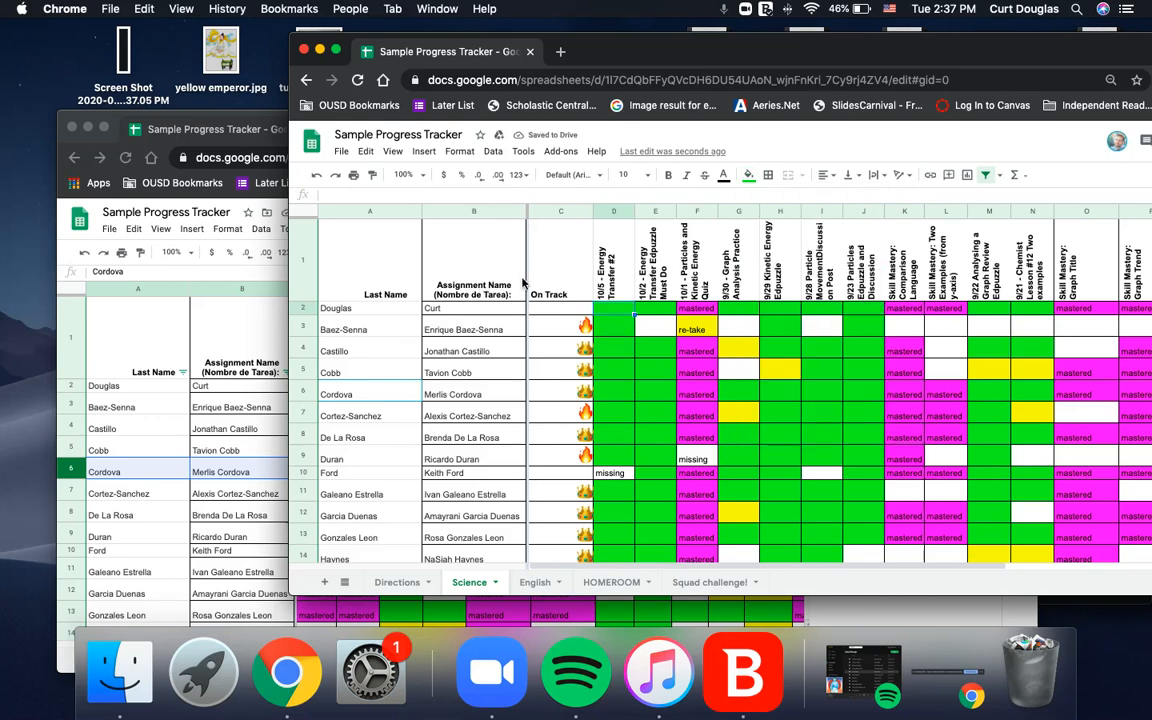
Try editing header cell D1 and confirm the protection warning blocks it.
click(632, 283)
double_click(632, 283)
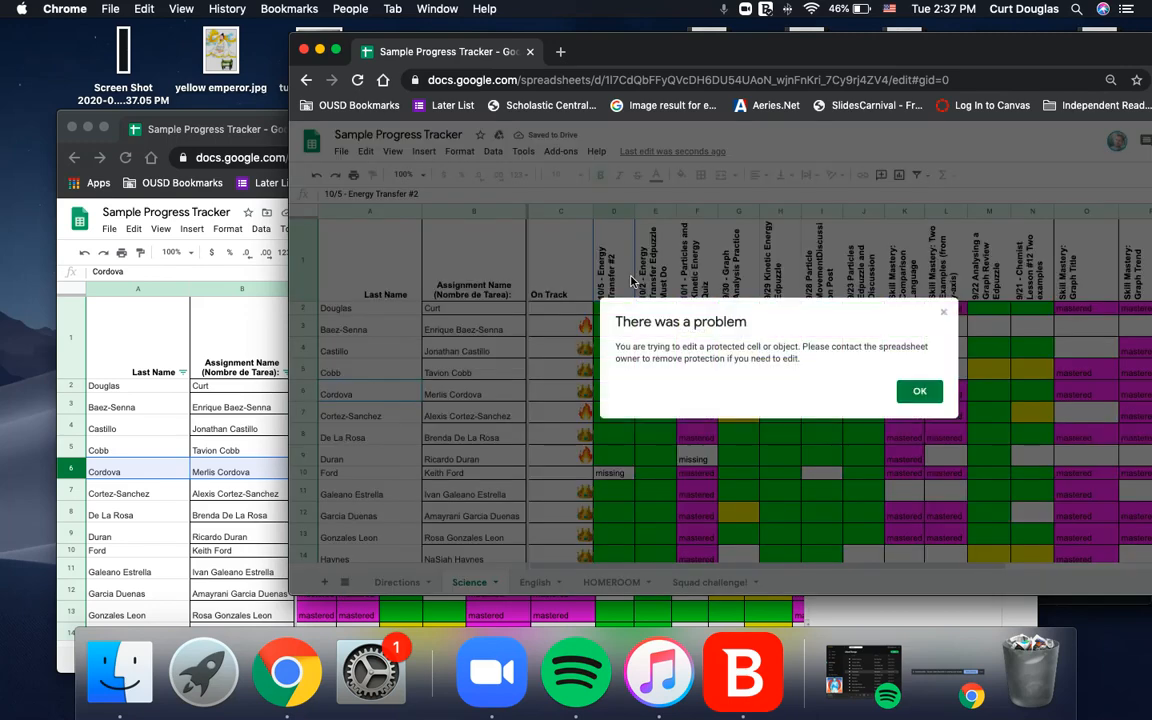
click(915, 390)
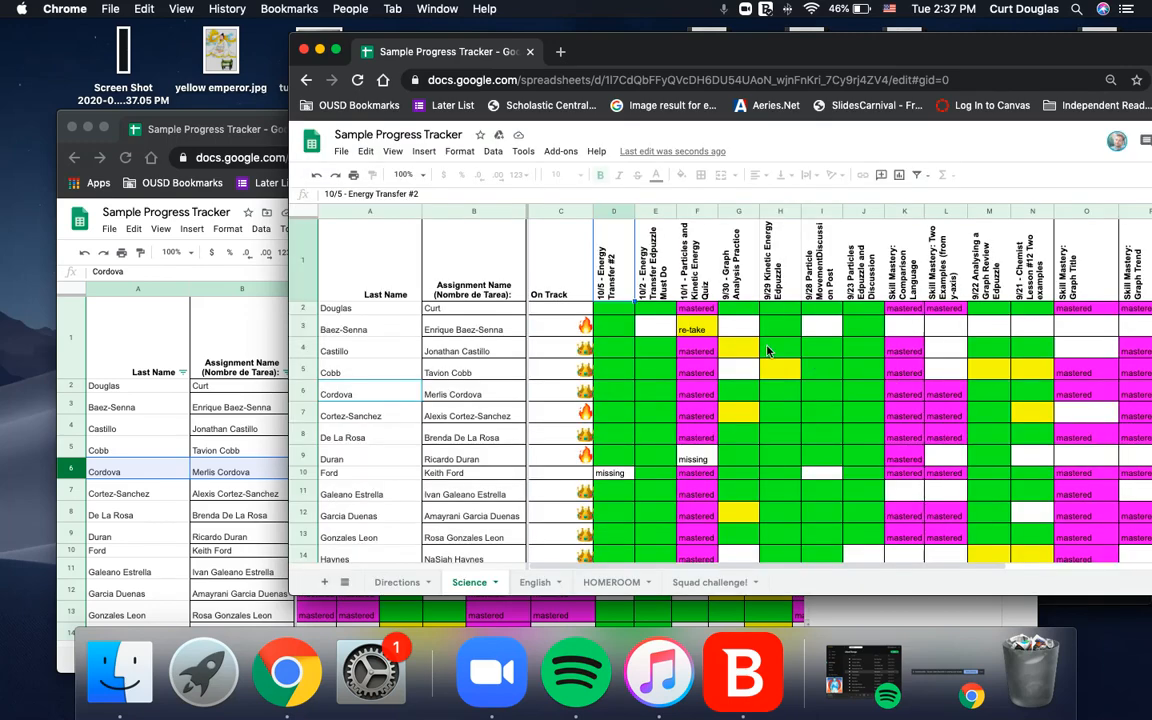
scroll(768, 350, right, 5)
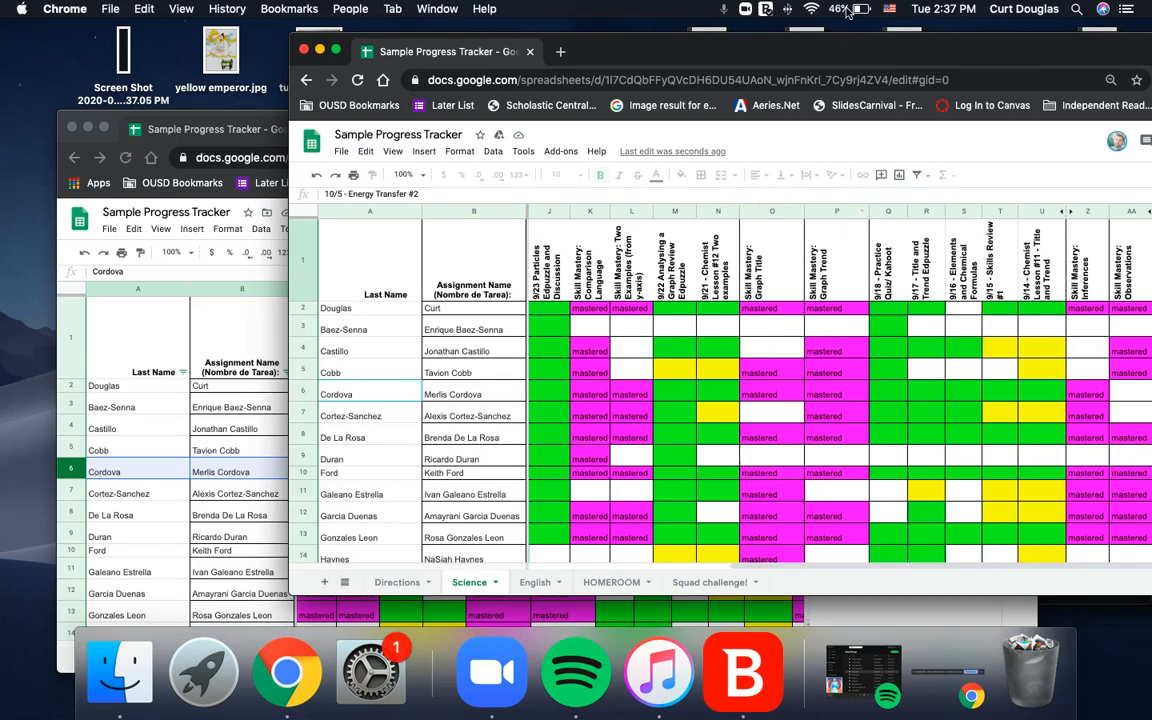
double_click(780, 55)
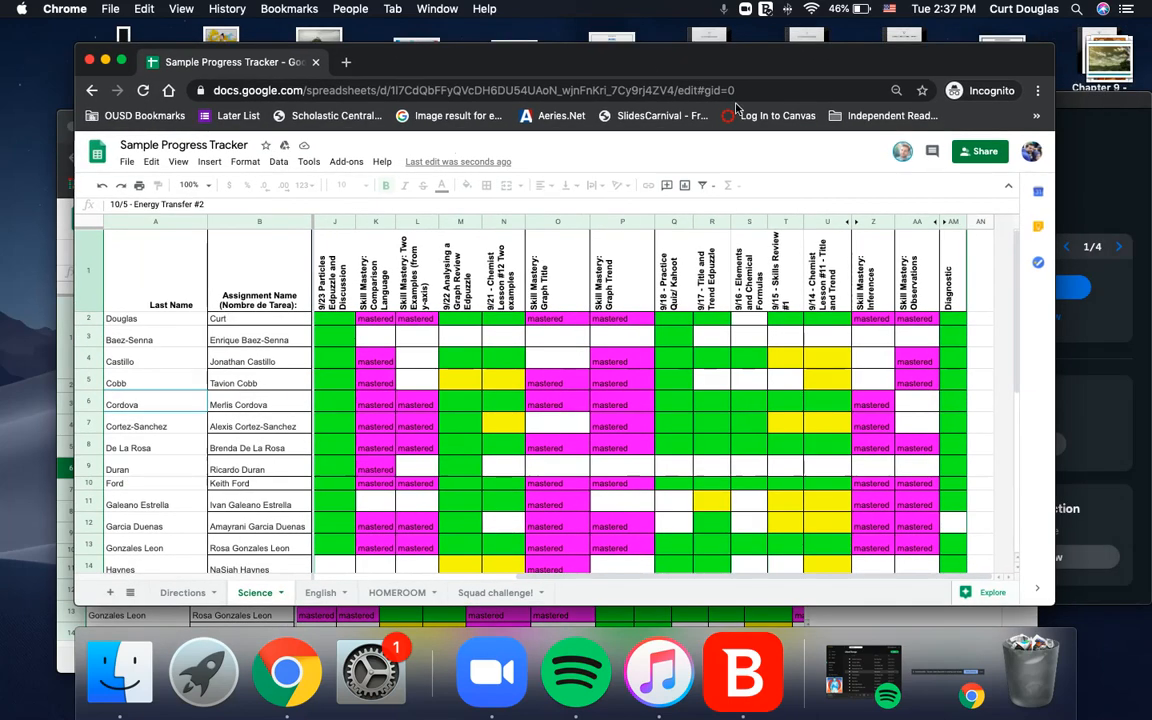
Enter 'dd' in cell AN2 and dismiss the protection warning that appears.
click(977, 320)
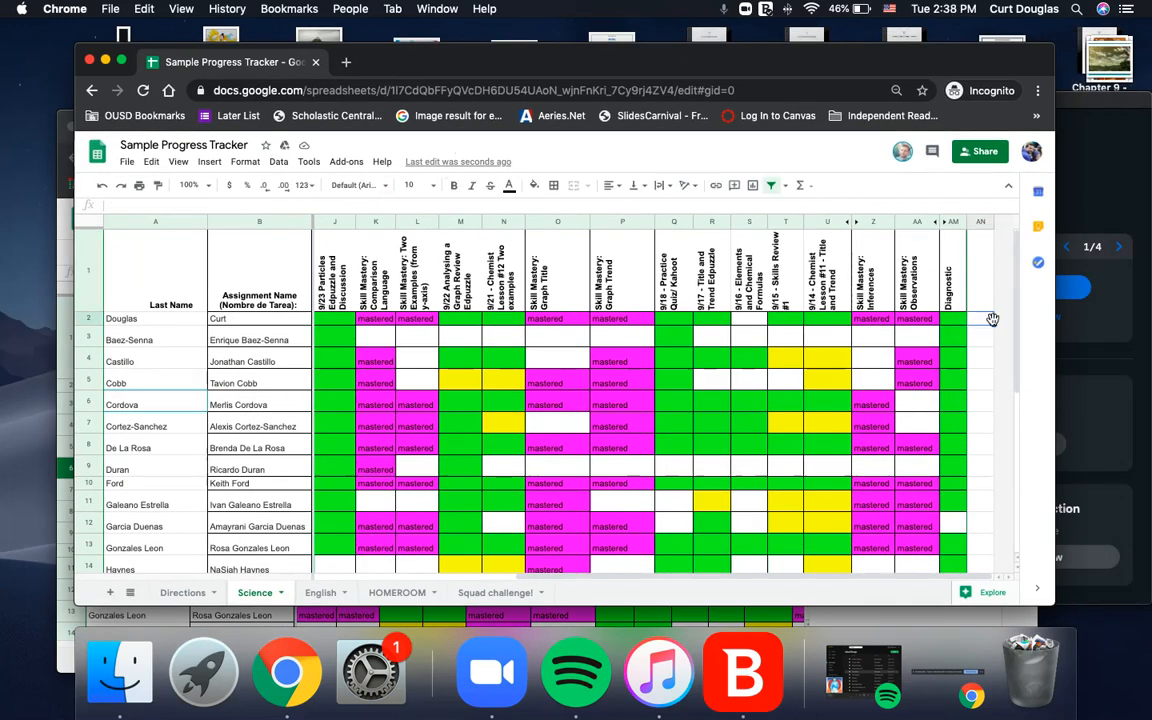
text(dd)
click(978, 298)
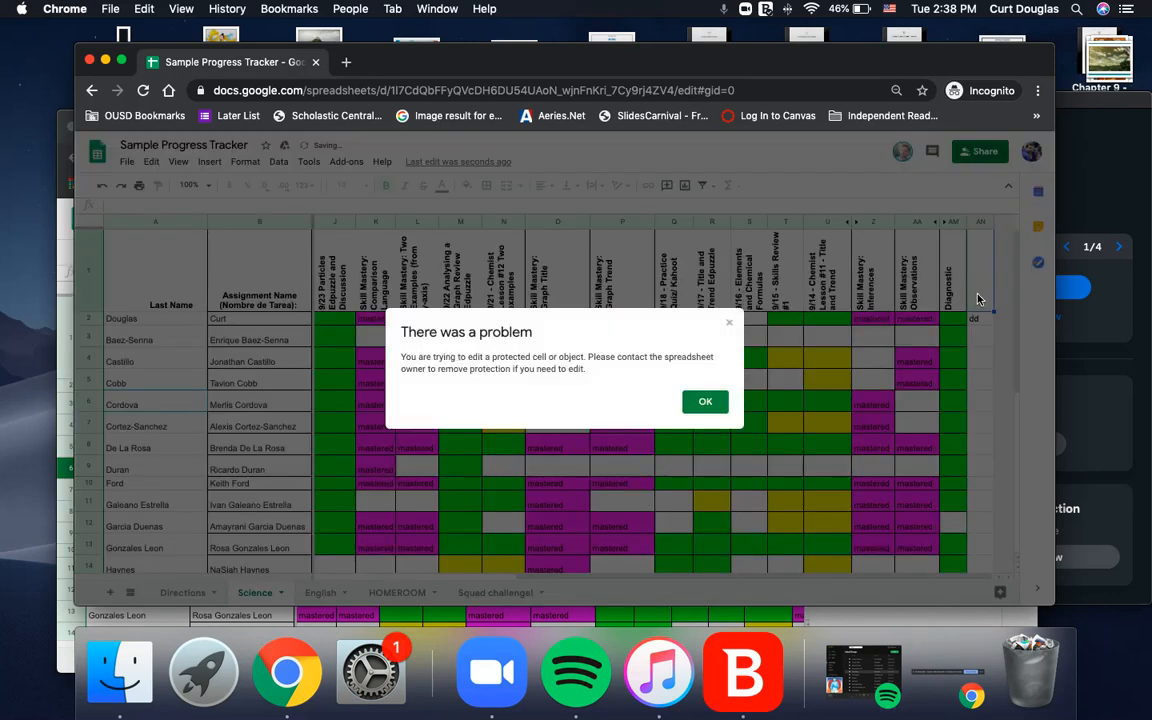
click(705, 405)
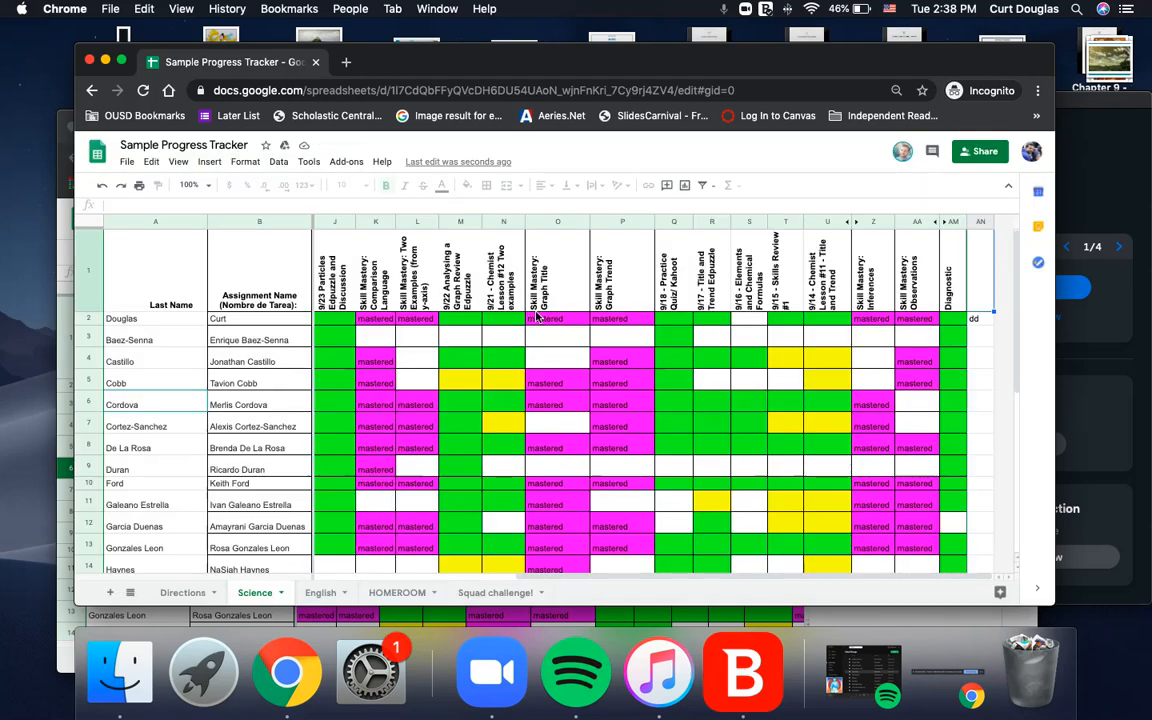
Review cells P1, AN1, AN2 and column AN to check the test entry.
click(603, 245)
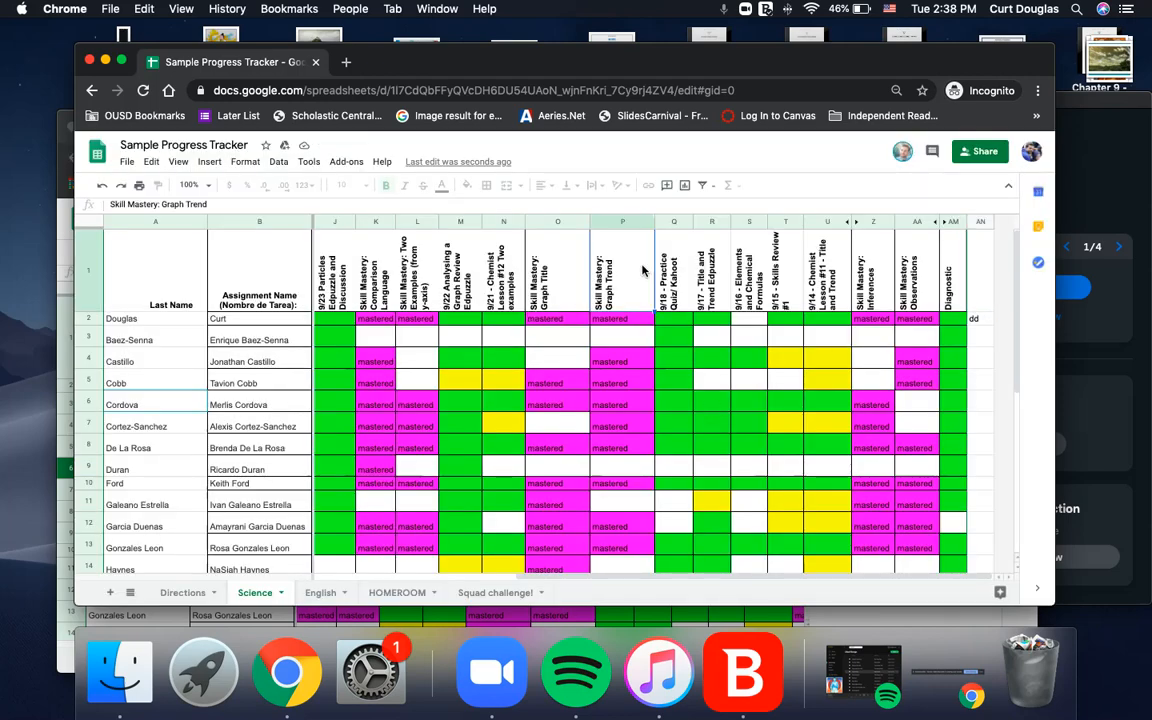
click(985, 286)
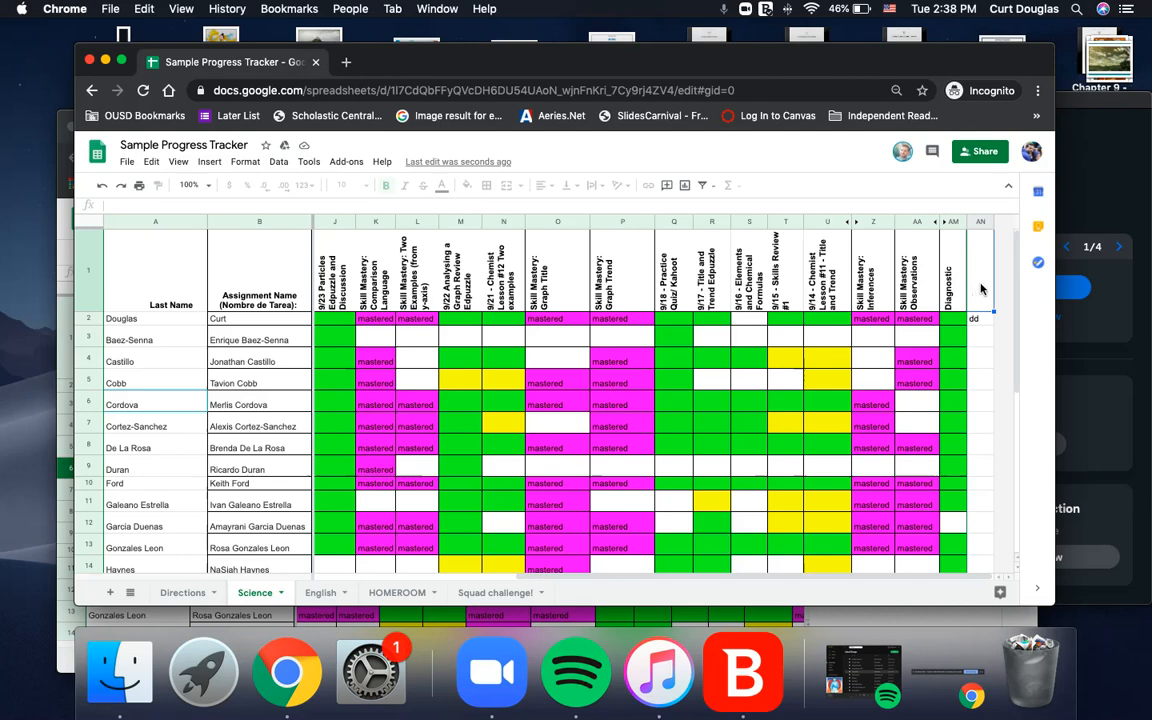
click(978, 320)
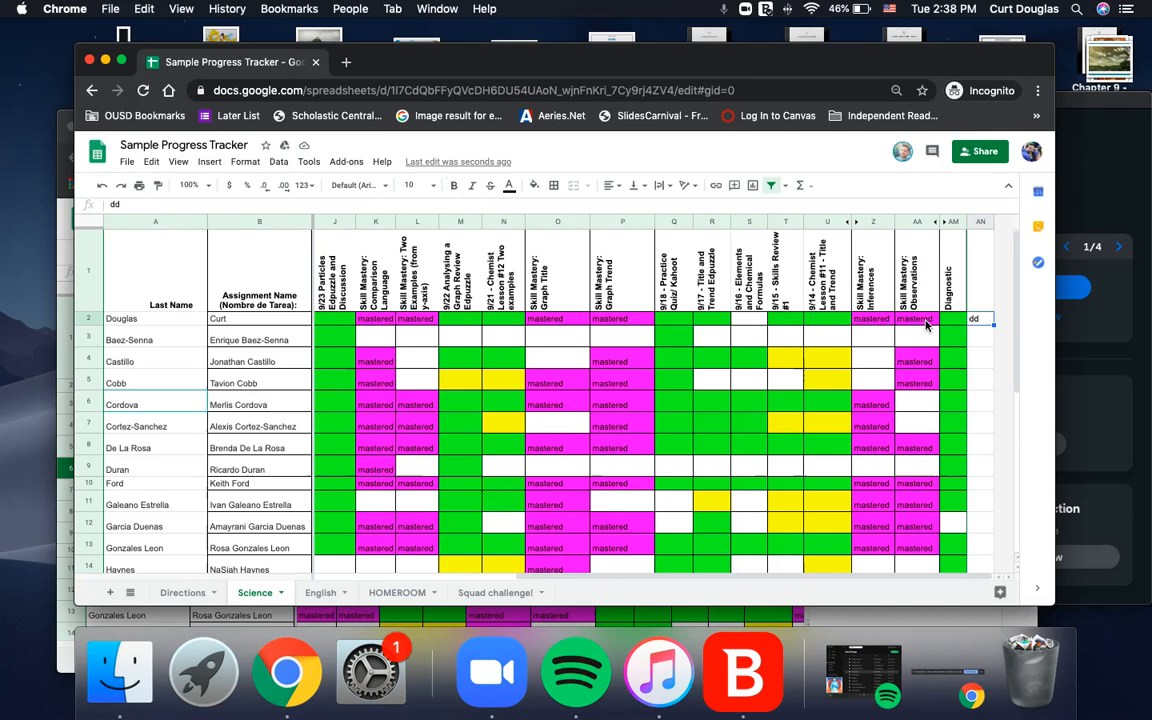
click(981, 222)
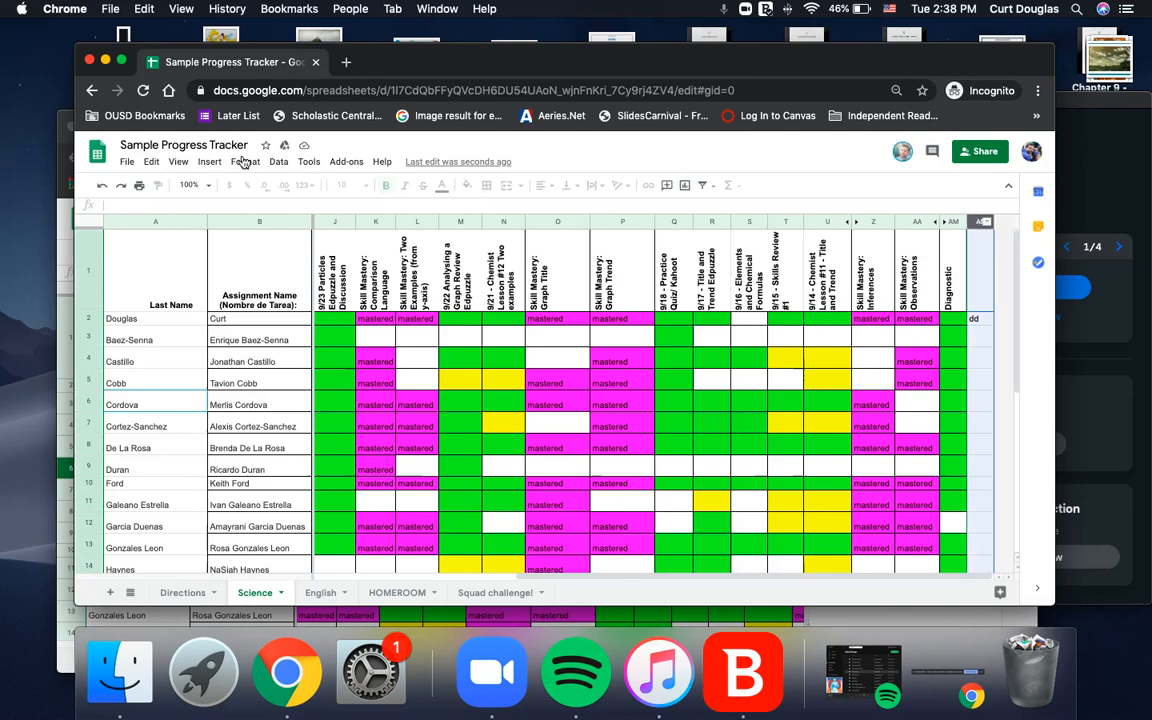
click(207, 162)
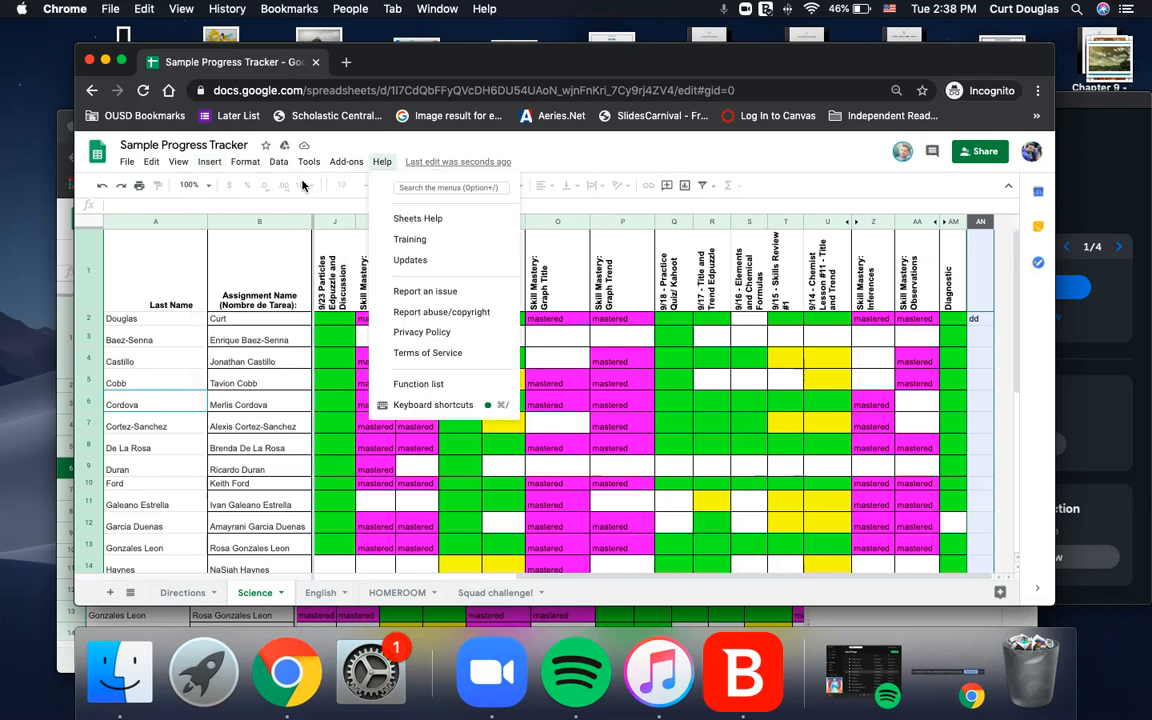
click(557, 405)
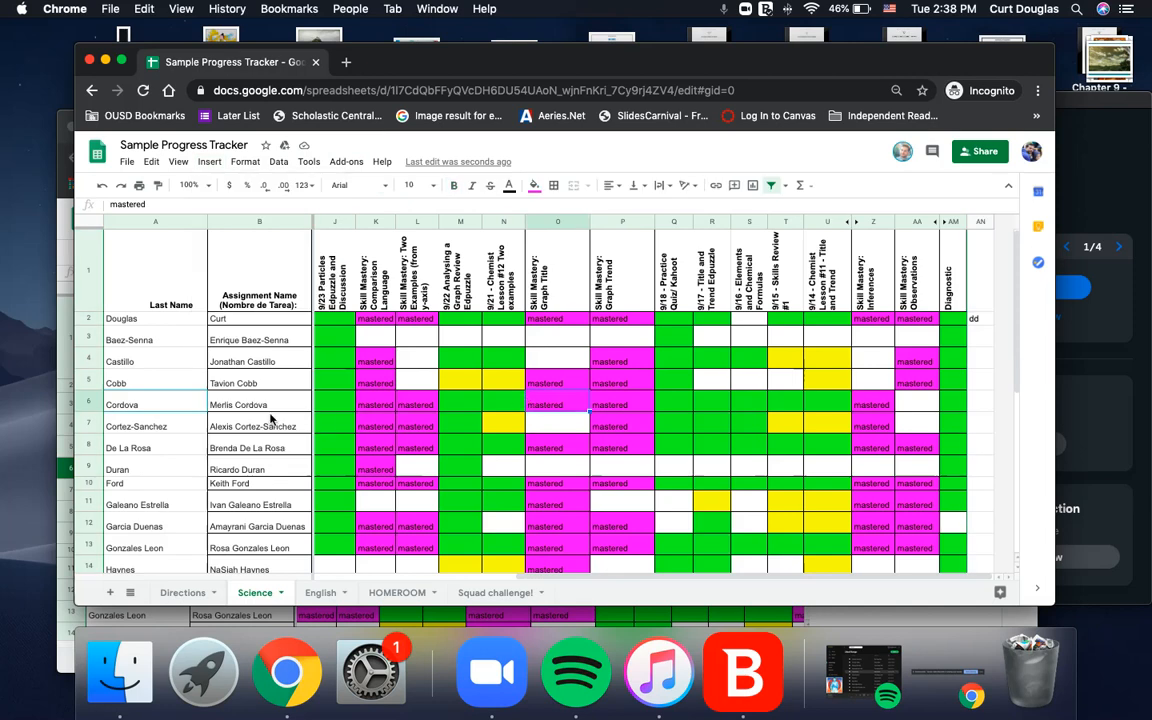
click(336, 318)
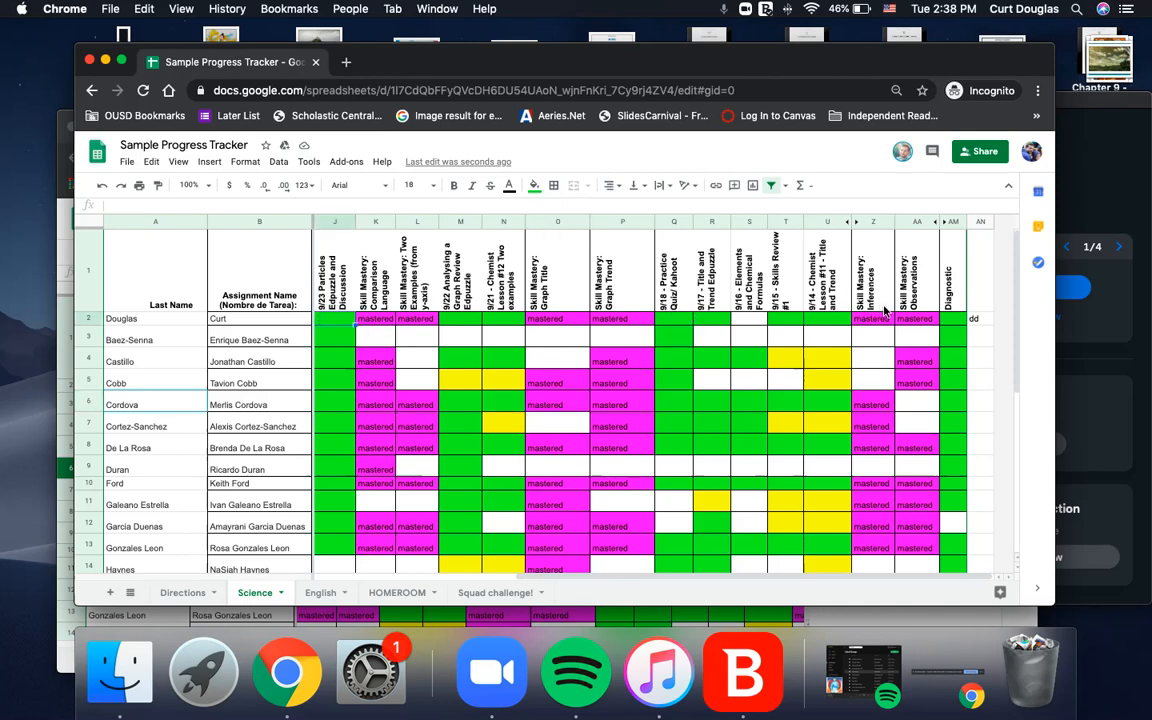